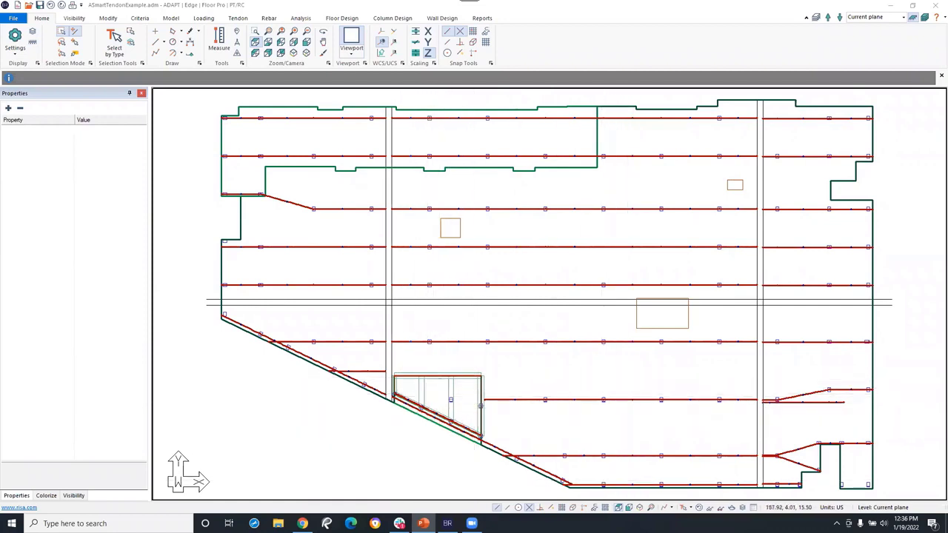
# Open the 3D solid view of the slab and examine the beams framing the opening along the sloping edge
pyautogui.click(730, 508)
pyautogui.moveTo(537, 391); pyautogui.dragTo(417, 299)
pyautogui.scroll(5, 445, 323)
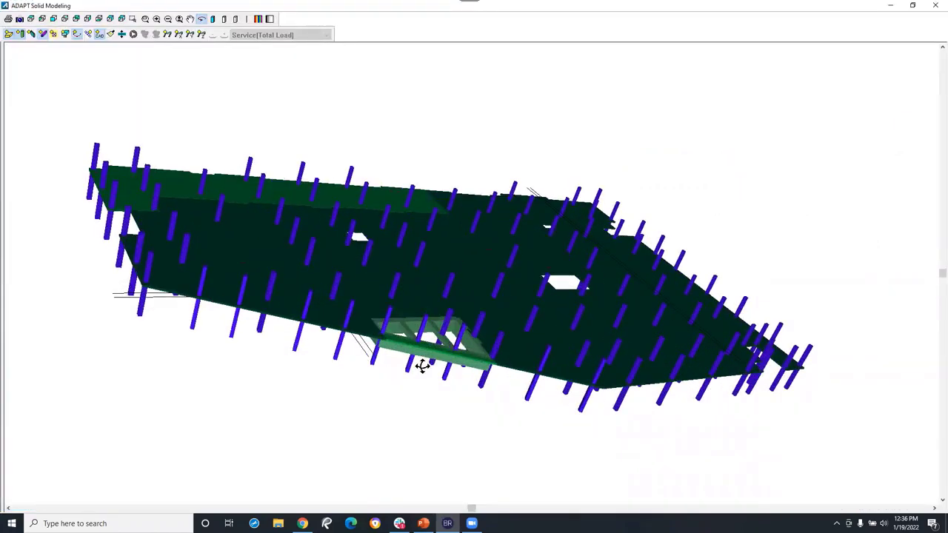
pyautogui.scroll(3, 422, 365)
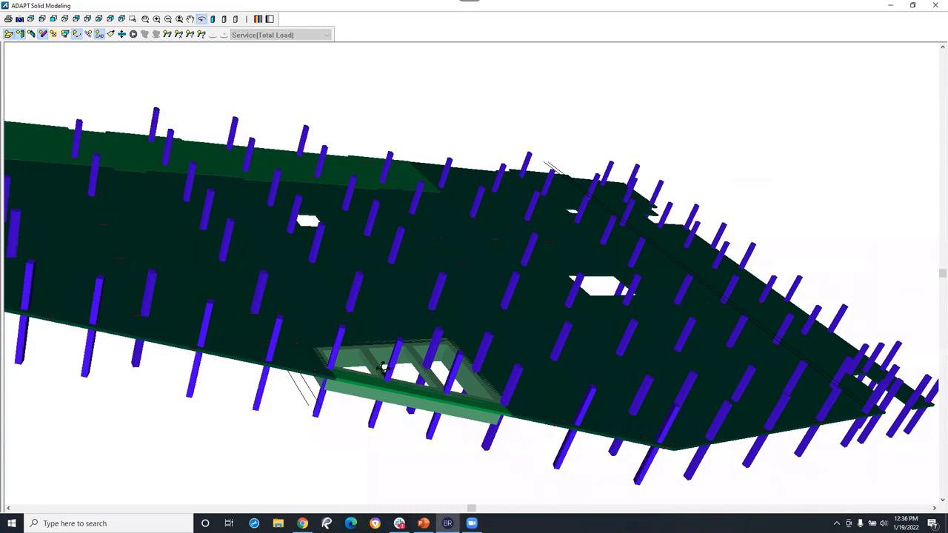
pyautogui.moveTo(395, 365); pyautogui.dragTo(305, 382)
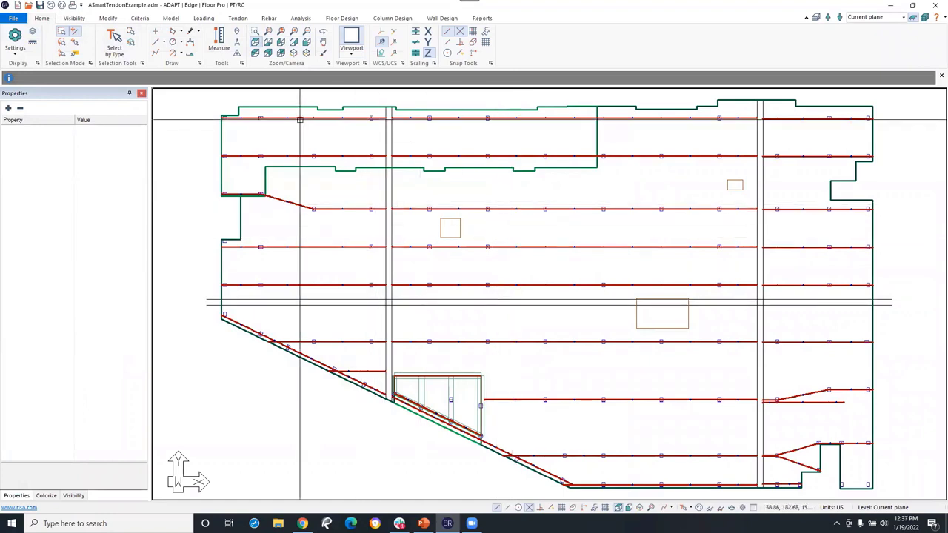
# Examine the layout of the banded tendons across the plan, including the pour strips, the notched corner and the sloping slab edge
pyautogui.click(237, 18)
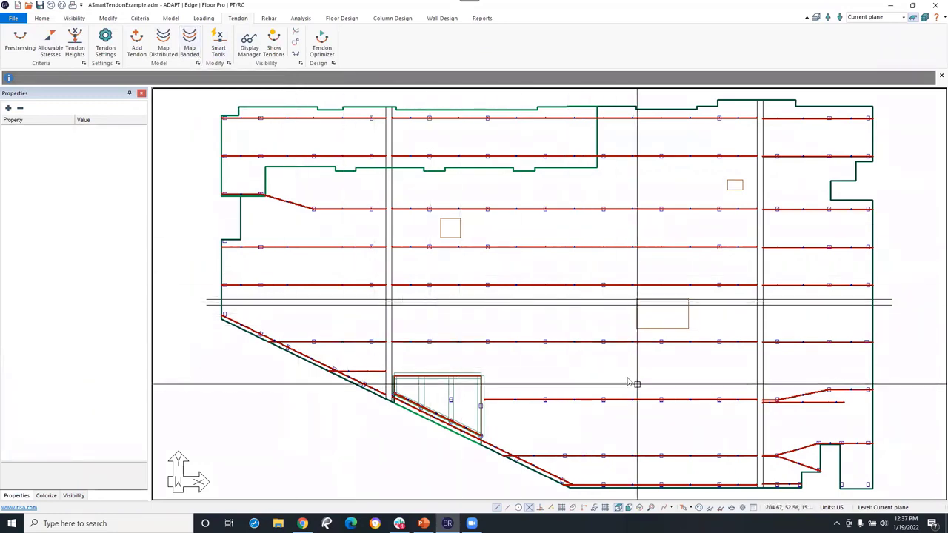
pyautogui.moveTo(630, 383); pyautogui.dragTo(533, 360, button='middle')
pyautogui.scroll(2, 723, 402)
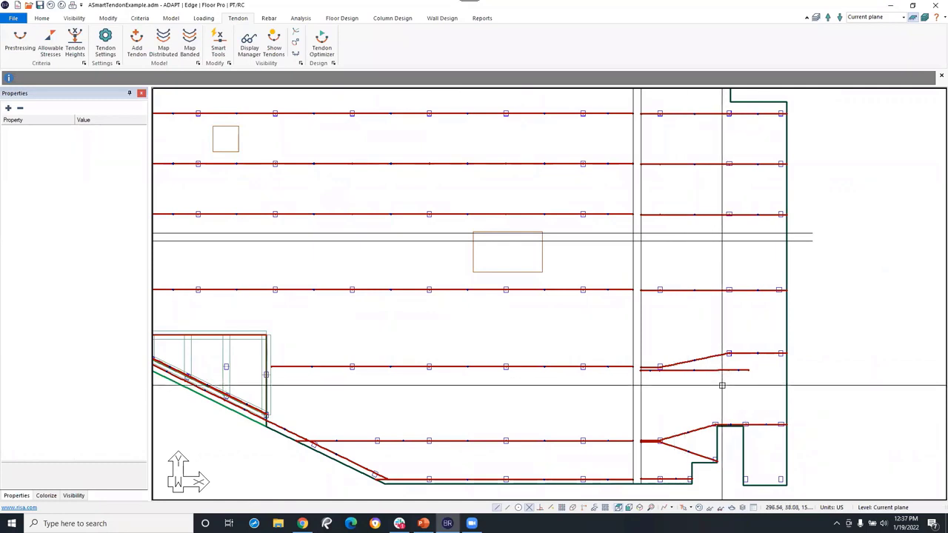
pyautogui.moveTo(659, 413); pyautogui.dragTo(630, 365, button='middle')
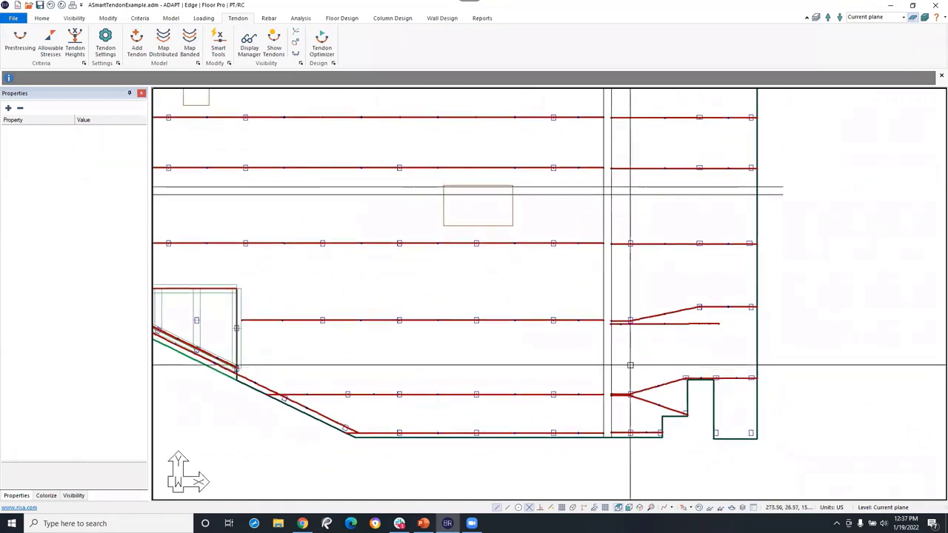
pyautogui.scroll(2, 650, 411)
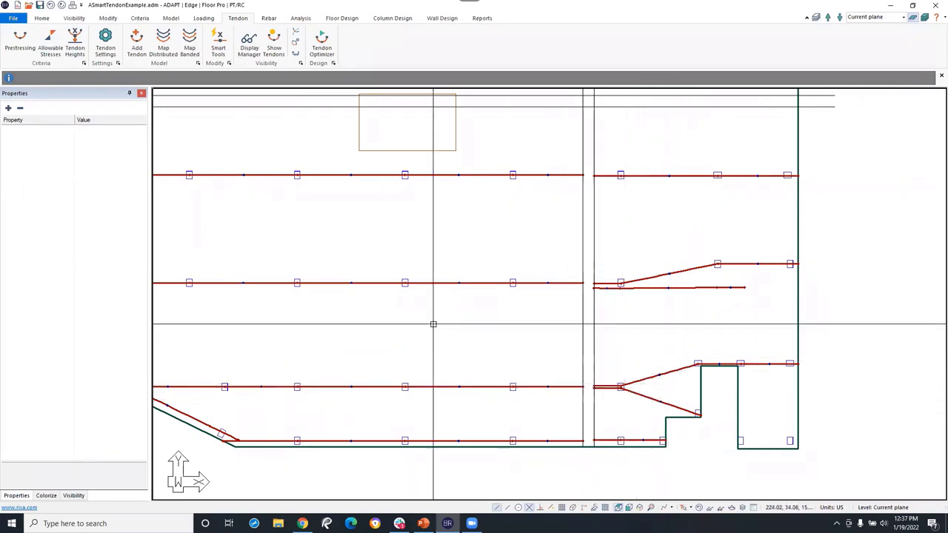
pyautogui.scroll(-5, 433, 323)
pyautogui.scroll(2, 483, 363)
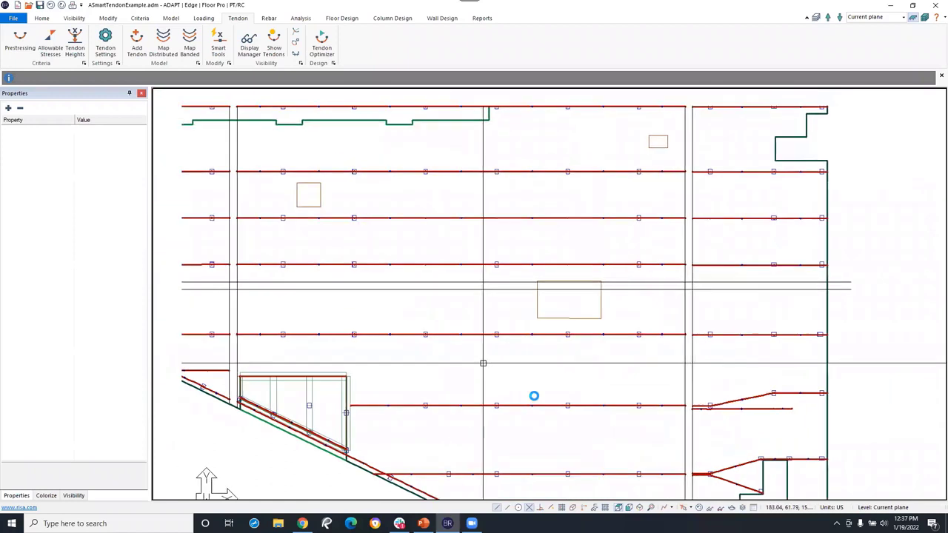
pyautogui.moveTo(483, 363); pyautogui.dragTo(541, 394, button='middle')
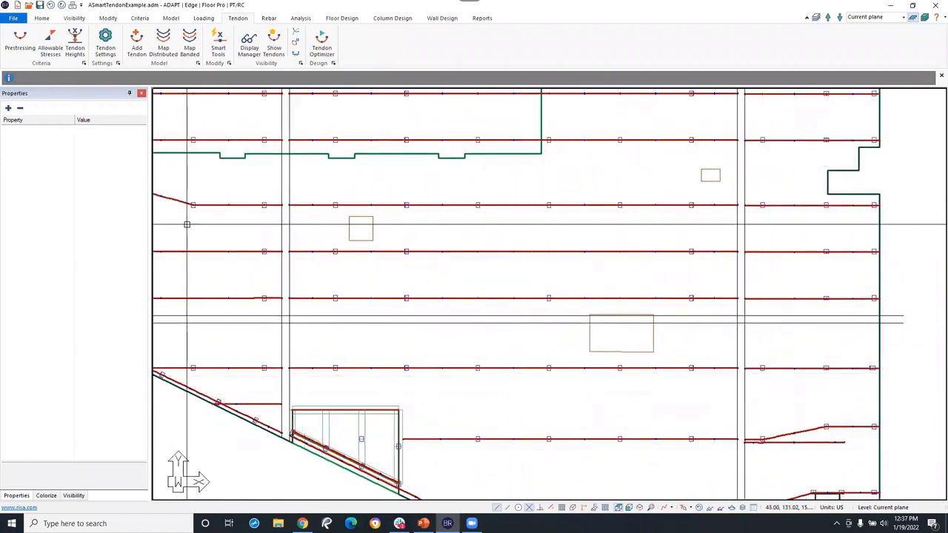
pyautogui.moveTo(275, 258); pyautogui.dragTo(294, 280, button='middle')
pyautogui.scroll(-3, 328, 307)
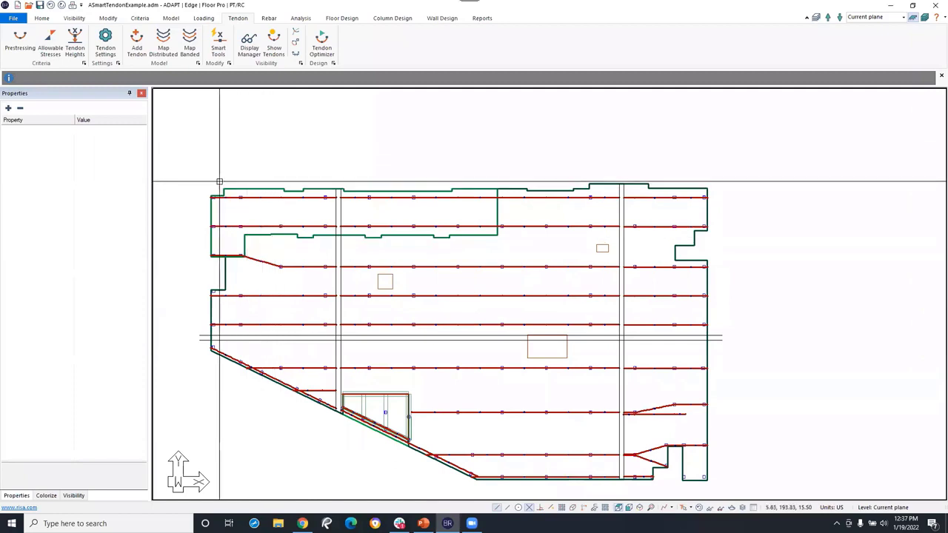
# Add a vertical tendon along the slab's left edge, from the sloping edge up through the columns to the column below the recess
pyautogui.moveTo(203, 156)
pyautogui.mouseDown(button='middle')
pyautogui.moveTo(258, 153)
pyautogui.moveTo(213, 167)
pyautogui.mouseUp(button='middle')
pyautogui.scroll(5, 244, 193)
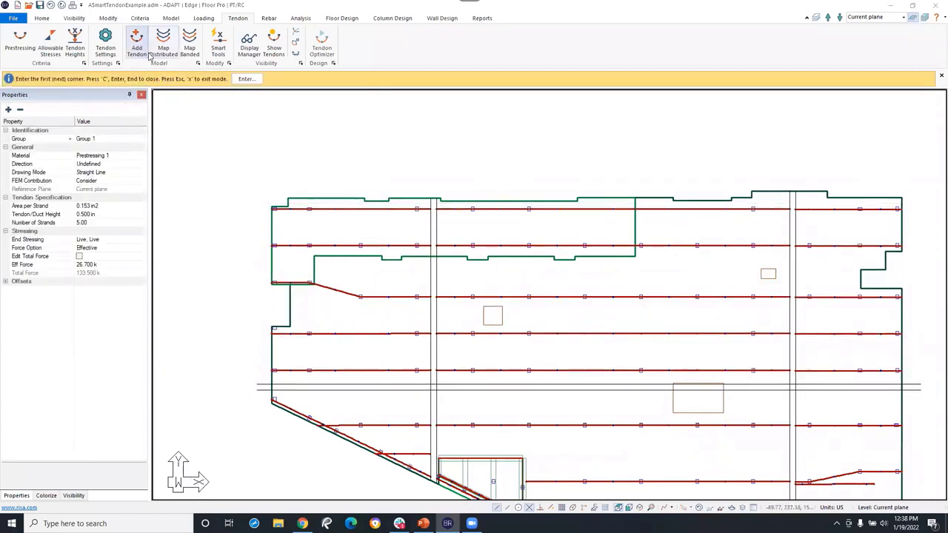
pyautogui.moveTo(233, 296); pyautogui.dragTo(222, 245, button='middle')
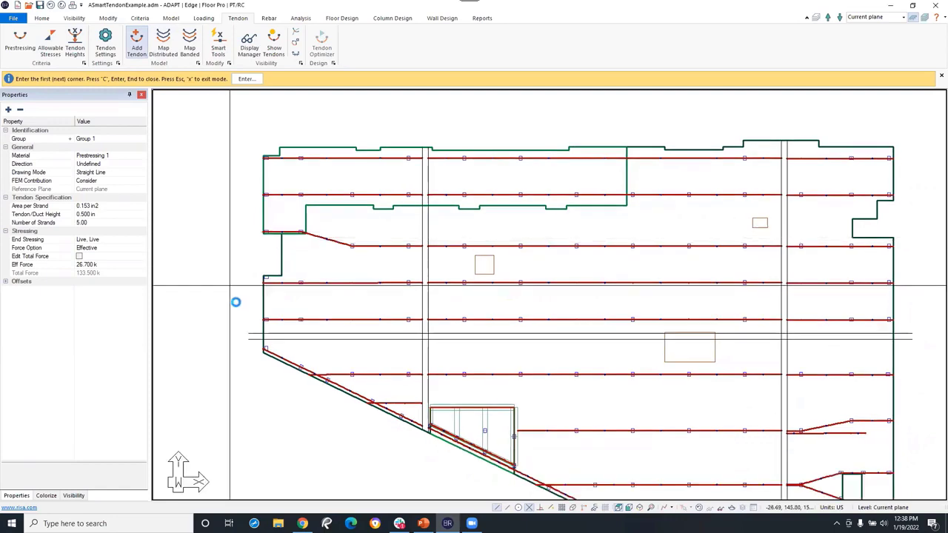
pyautogui.scroll(6, 237, 307)
pyautogui.moveTo(243, 336); pyautogui.dragTo(185, 232, button='middle')
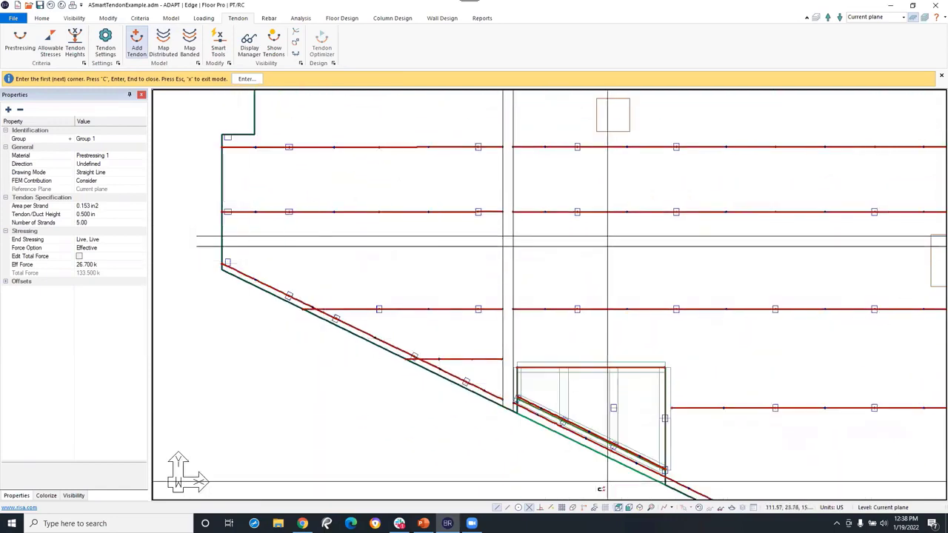
pyautogui.click(228, 274)
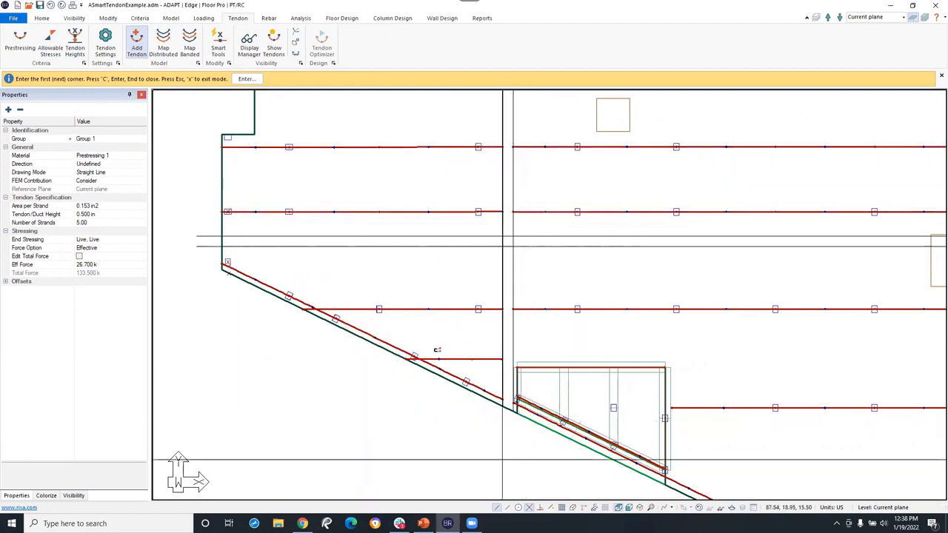
pyautogui.moveTo(290, 149); pyautogui.dragTo(331, 271, button='middle')
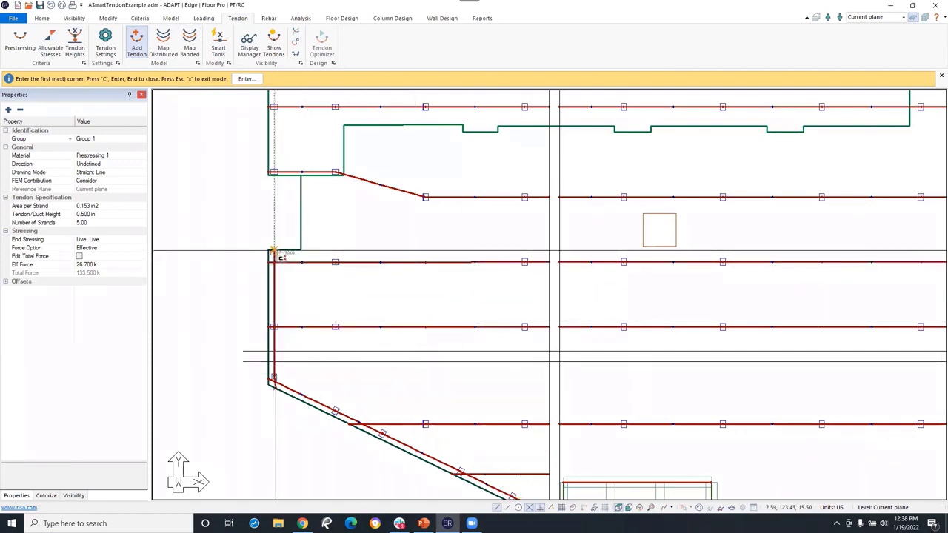
pyautogui.click(274, 253)
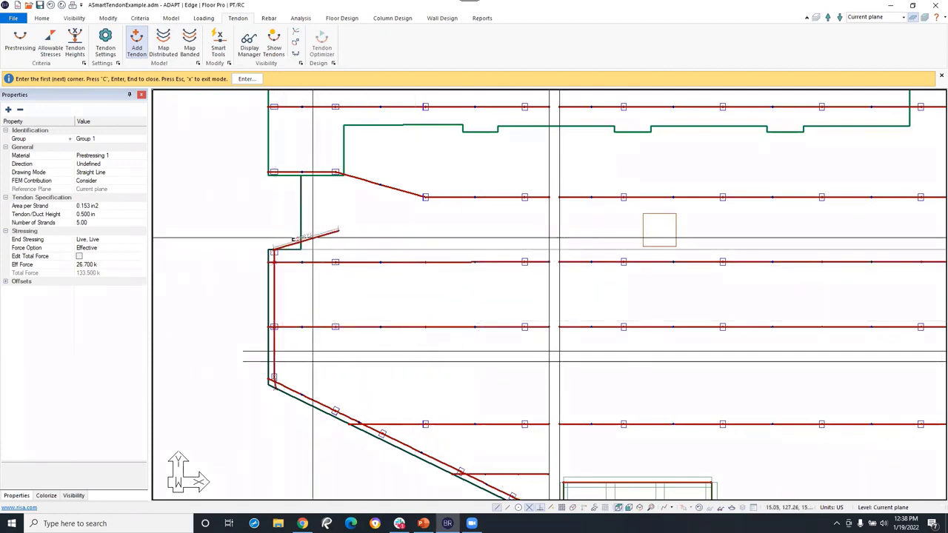
pyautogui.rightClick(270, 220)
pyautogui.click(290, 228)
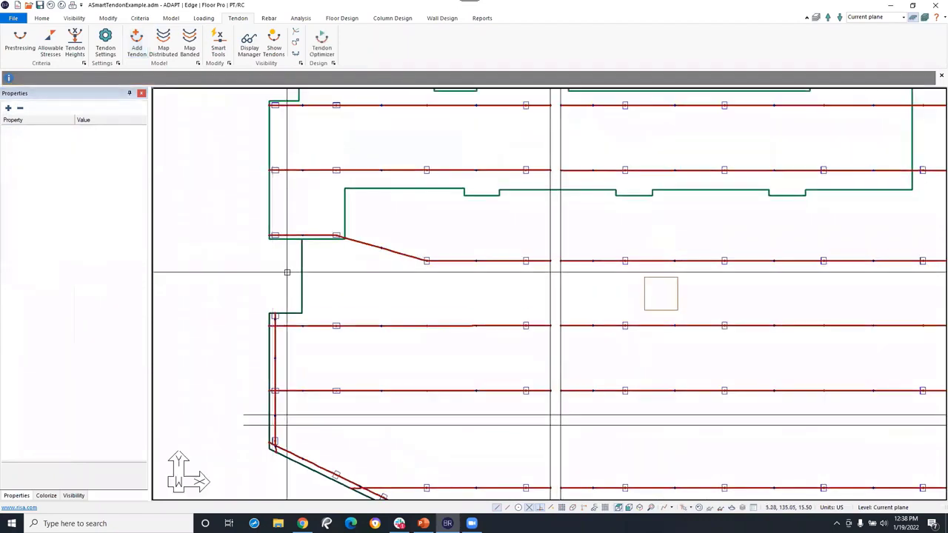
# Copy the new vertical tendon three times at a 4 ft X offset and 0 ft Y offset
pyautogui.moveTo(282, 347); pyautogui.dragTo(273, 237, button='middle')
pyautogui.click(267, 258)
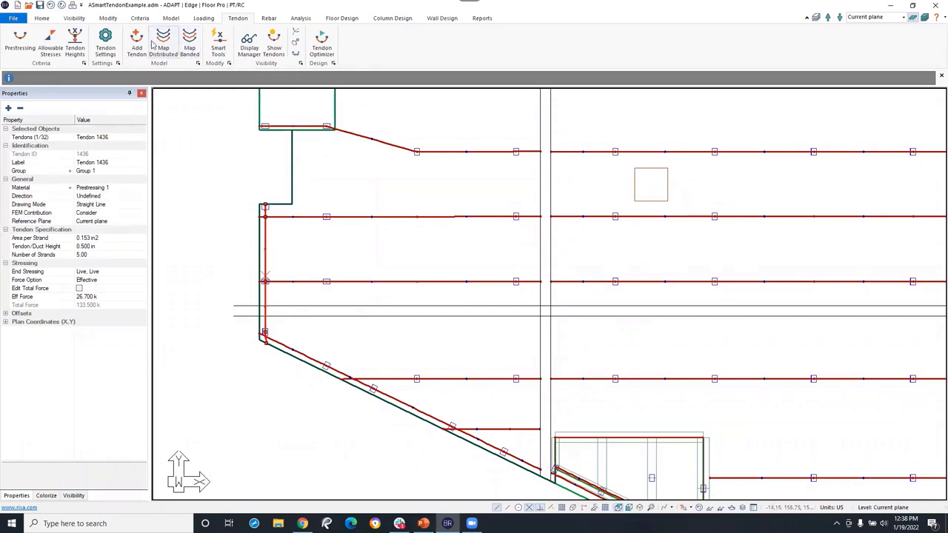
pyautogui.click(108, 20)
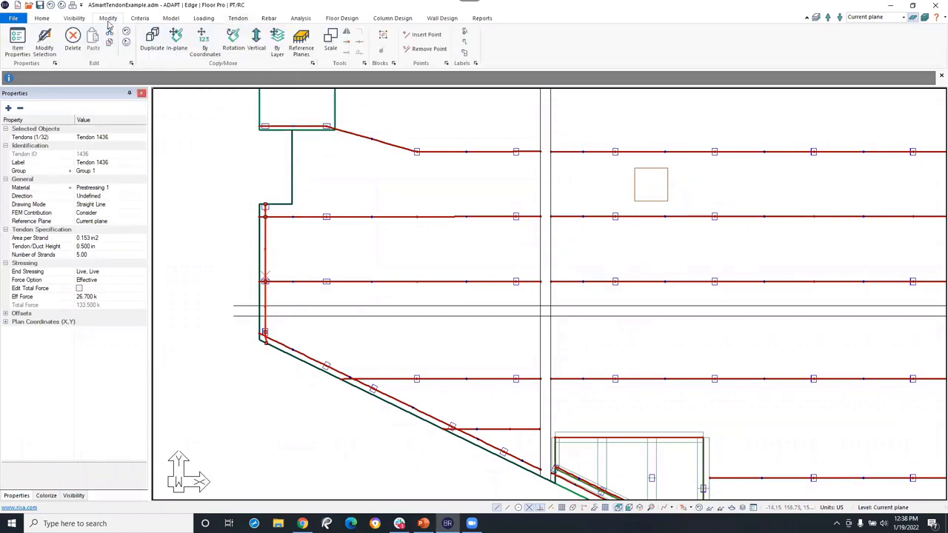
pyautogui.click(202, 46)
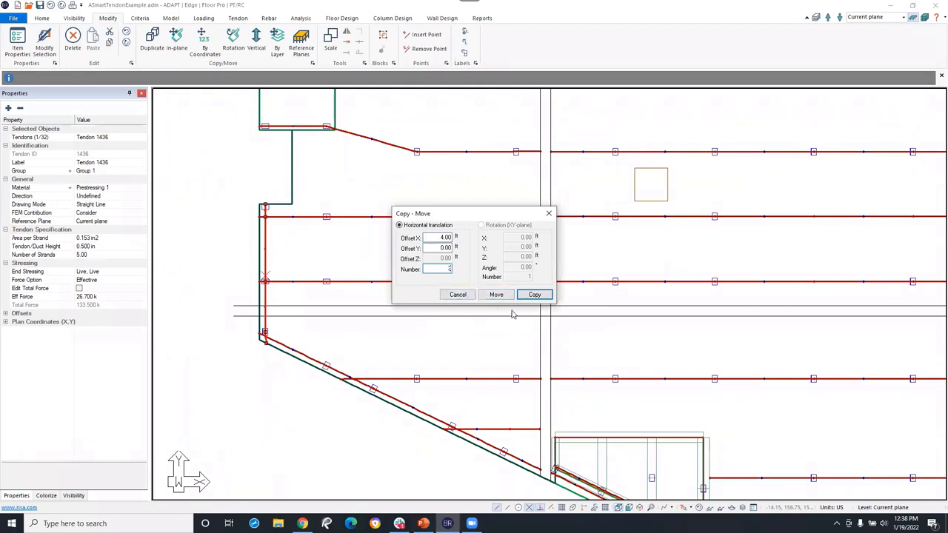
pyautogui.click(534, 294)
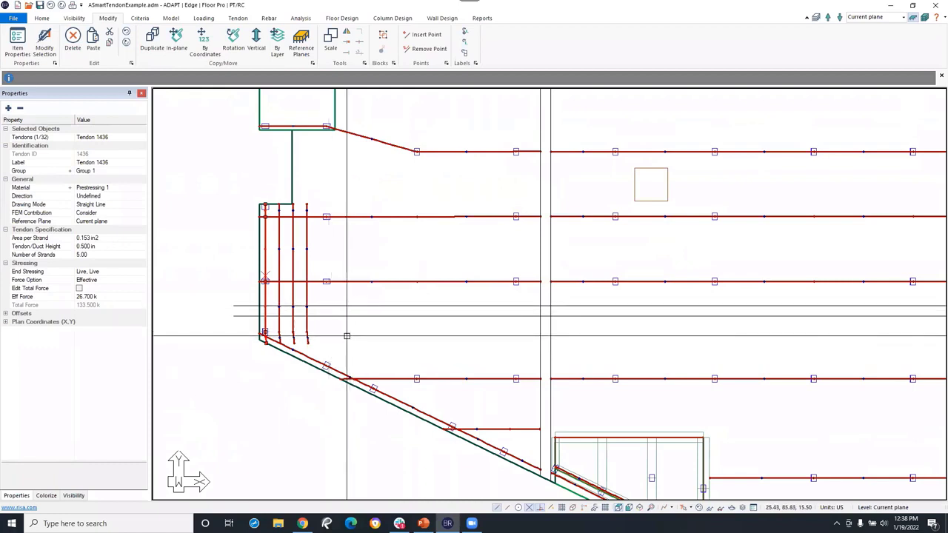
# Delete the rightmost of the copied vertical tendons
pyautogui.press('Escape')
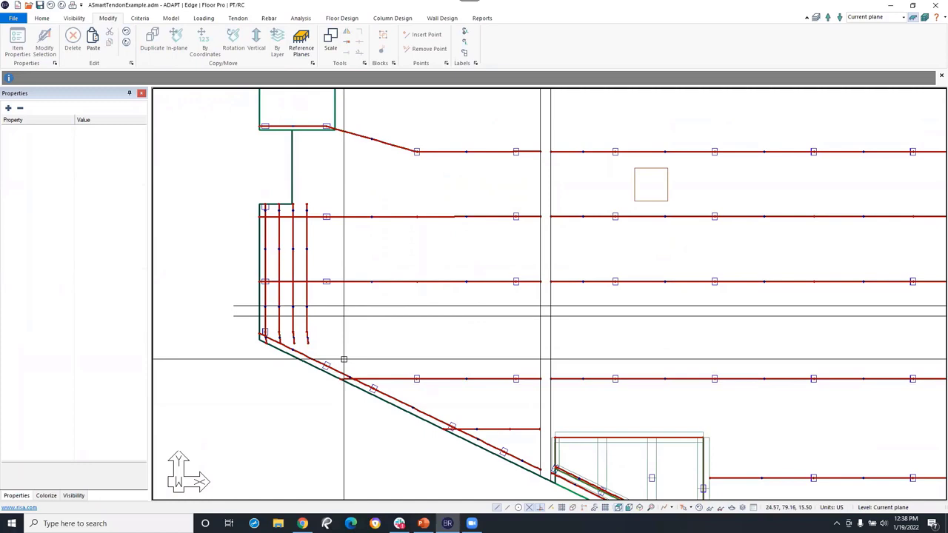
pyautogui.click(307, 327)
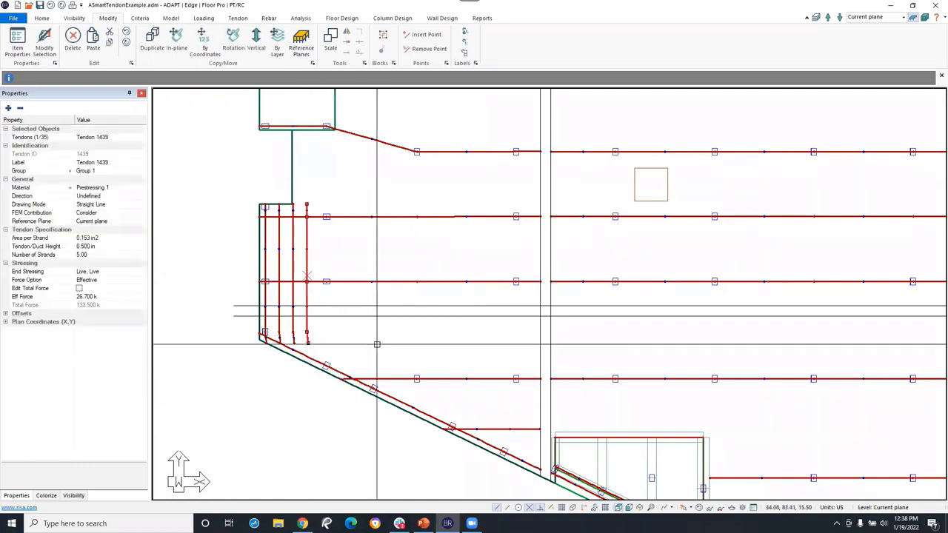
pyautogui.press('Delete')
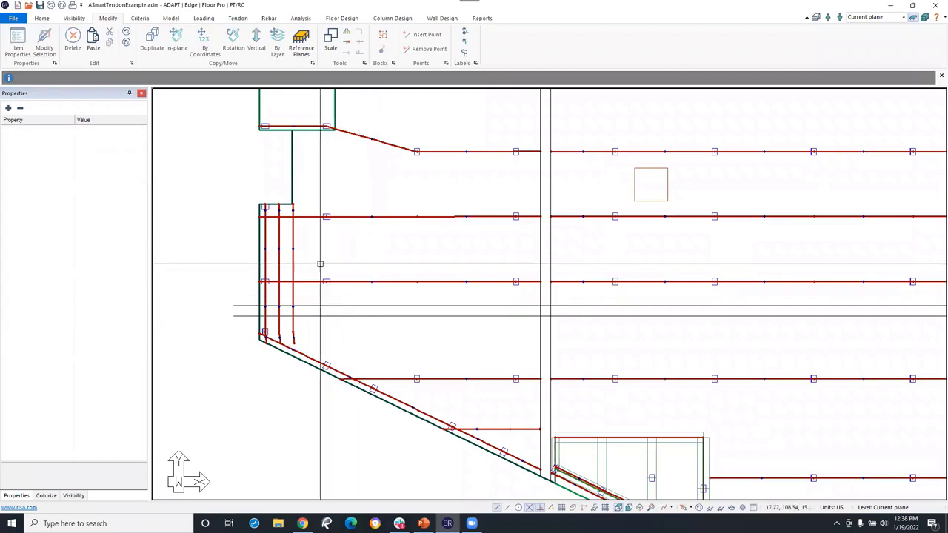
# Stretch the remaining rightmost vertical tendon so its upper end reaches the slab's top edge and its lower end reaches the sloping edge
pyautogui.click(293, 276)
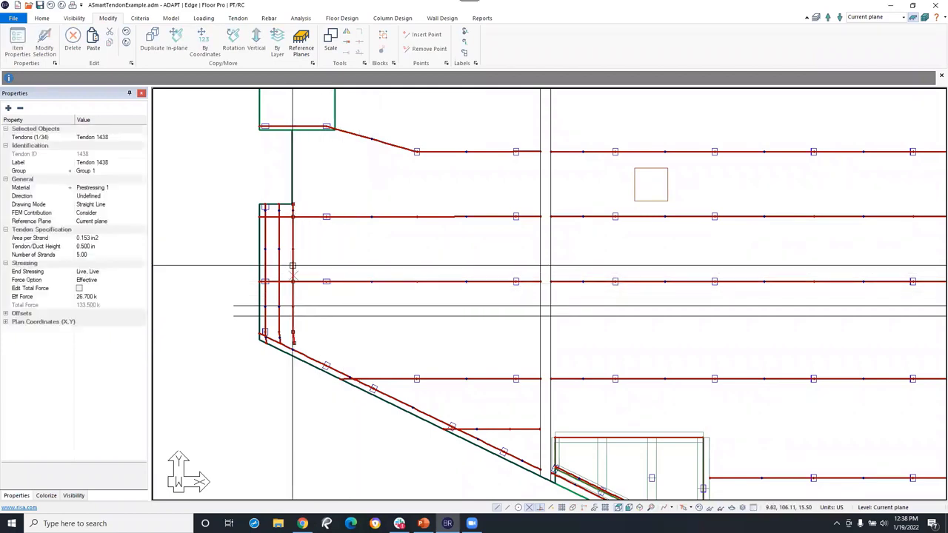
pyautogui.click(293, 205)
pyautogui.moveTo(331, 171); pyautogui.dragTo(351, 260, button='middle')
pyautogui.click(345, 173)
pyautogui.moveTo(375, 328); pyautogui.dragTo(370, 179, button='middle')
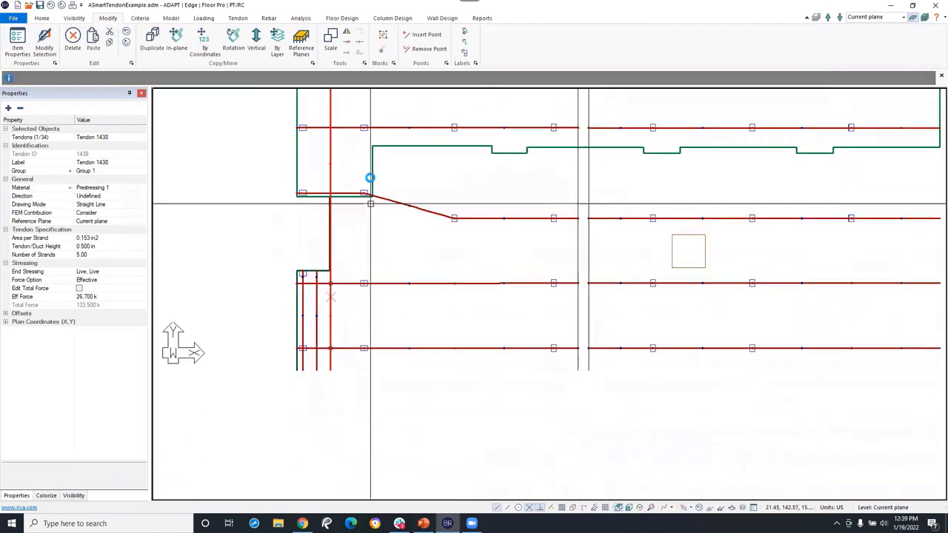
pyautogui.click(333, 391)
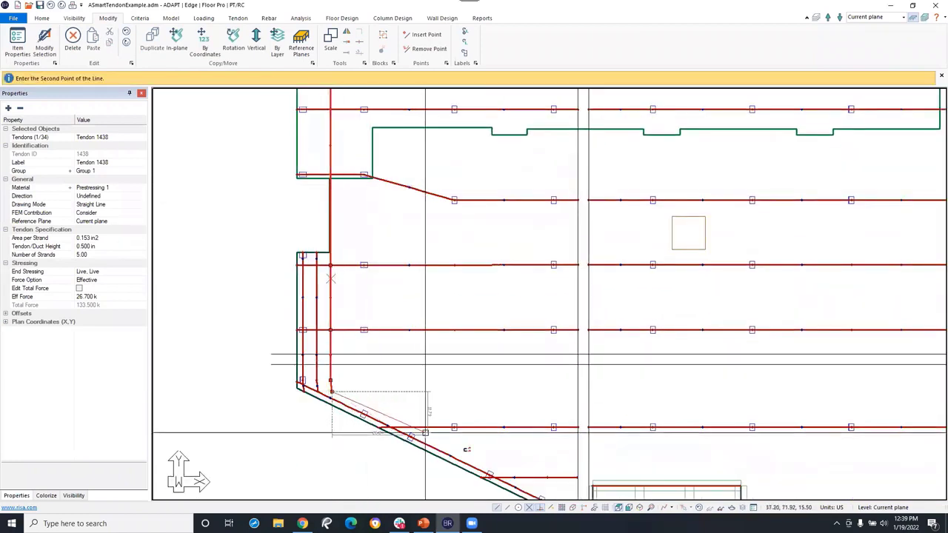
pyautogui.click(331, 406)
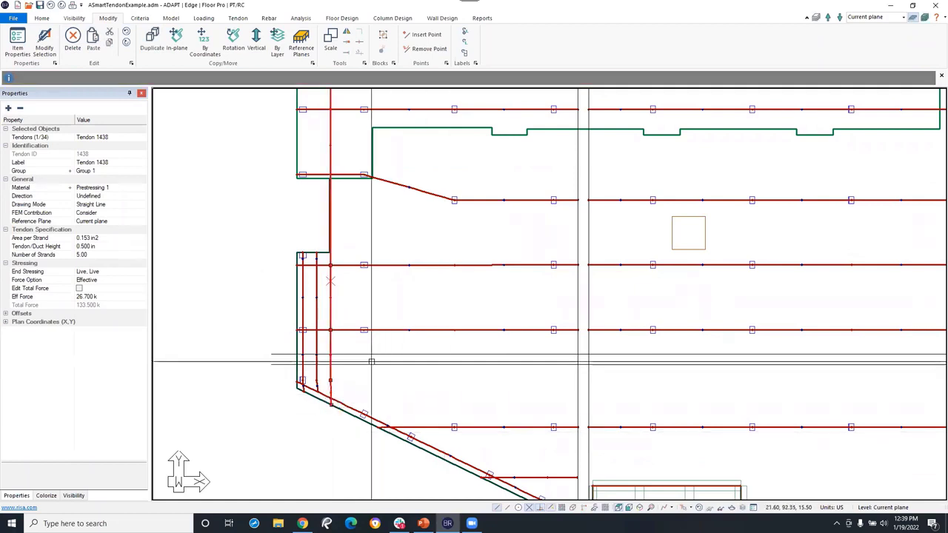
# Insert additional vertices in the upper span of the stretched vertical tendon
pyautogui.moveTo(346, 193); pyautogui.dragTo(355, 348, button='middle')
pyautogui.rightClick(338, 243)
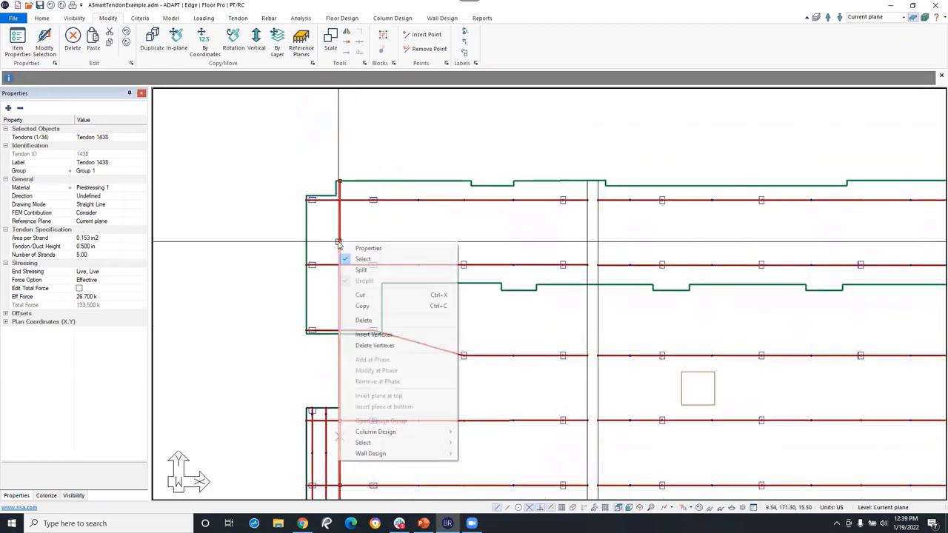
pyautogui.click(374, 334)
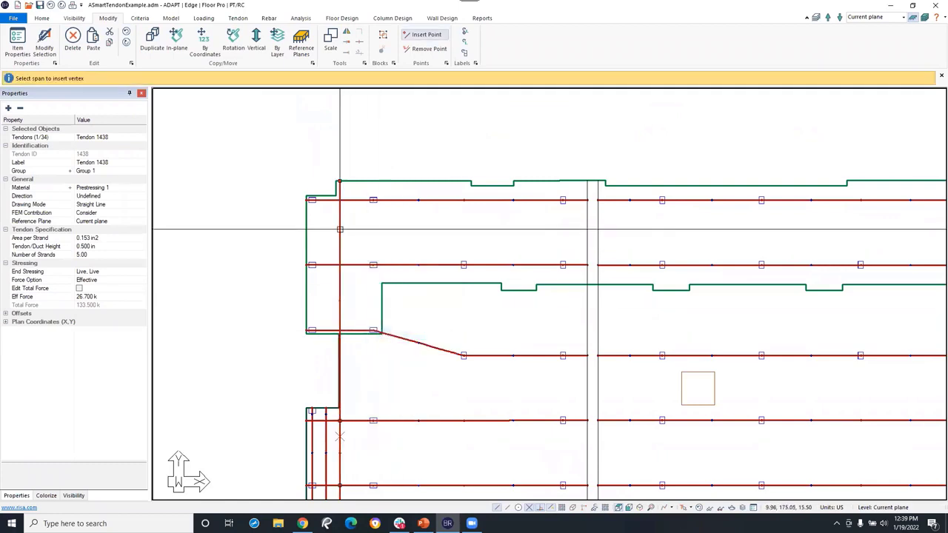
pyautogui.click(342, 230)
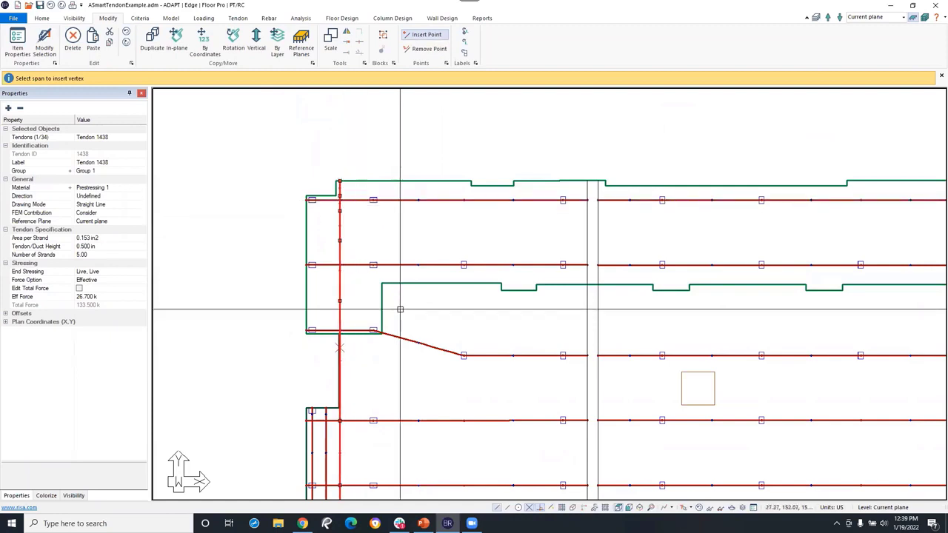
pyautogui.rightClick(383, 242)
pyautogui.click(405, 249)
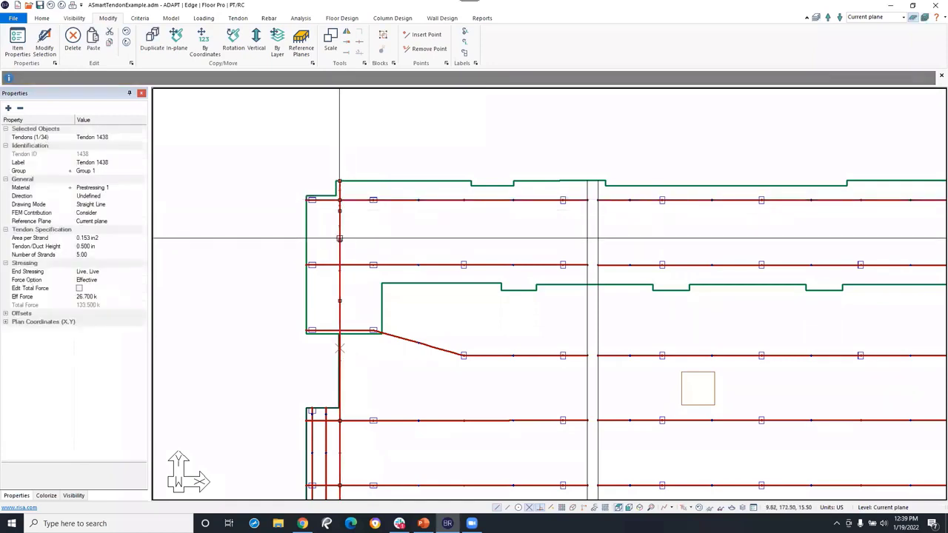
# Move the inserted vertices of the stretched tendon onto its crossings with the upper banded tendons
pyautogui.click(339, 301)
pyautogui.scroll(-3, 340, 331)
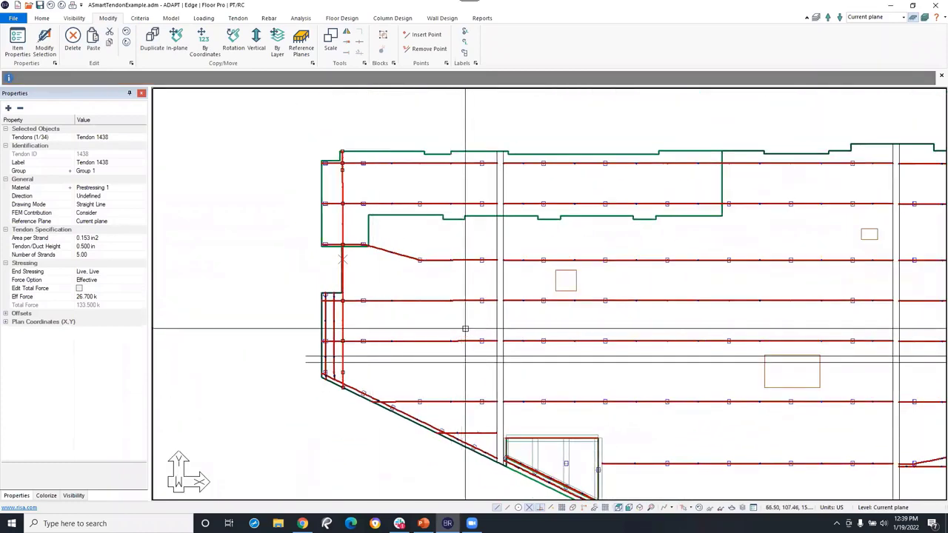
pyautogui.scroll(-3, 391, 296)
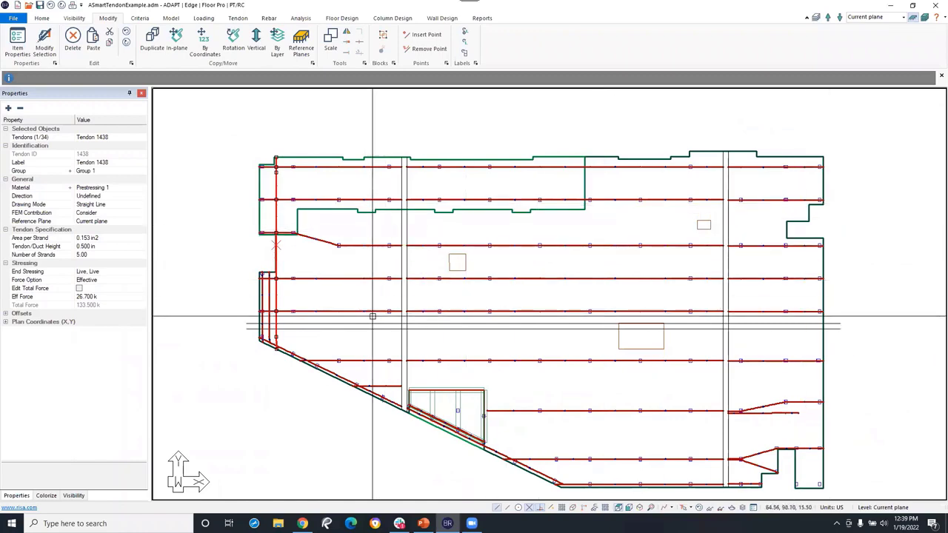
pyautogui.scroll(1, 328, 353)
pyautogui.scroll(2, 328, 353)
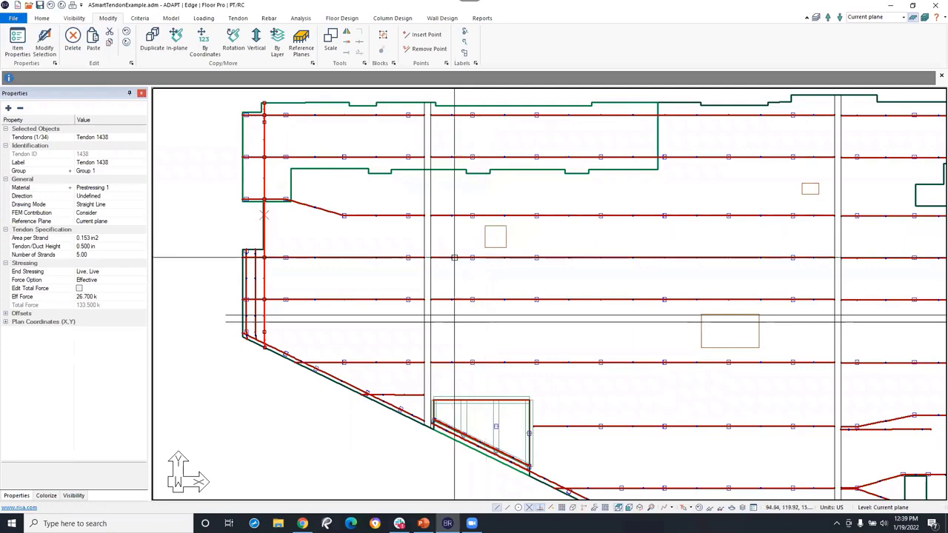
# Delete the three manually modeled vertical tendons along the slab's left edge
pyautogui.press('Escape')
pyautogui.scroll(-4, 326, 275)
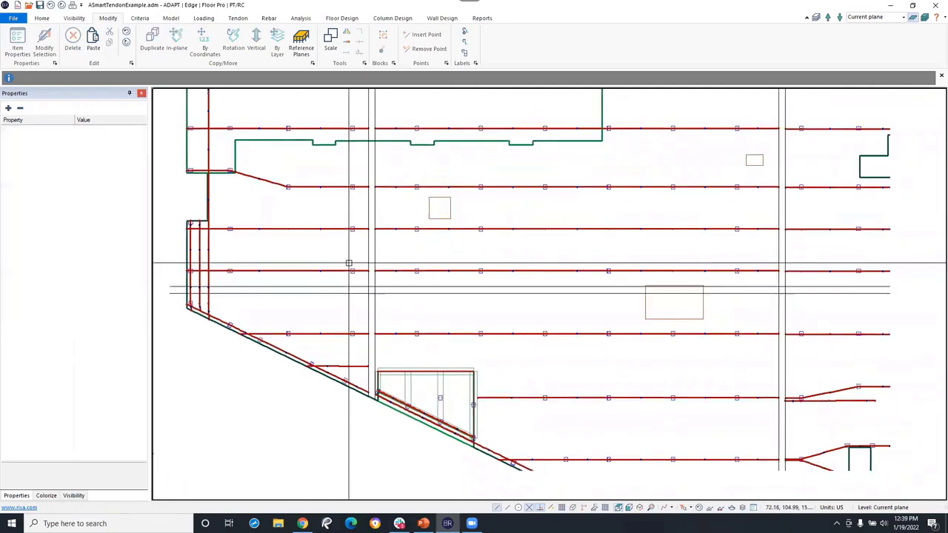
pyautogui.scroll(3, 323, 271)
pyautogui.scroll(3, 305, 284)
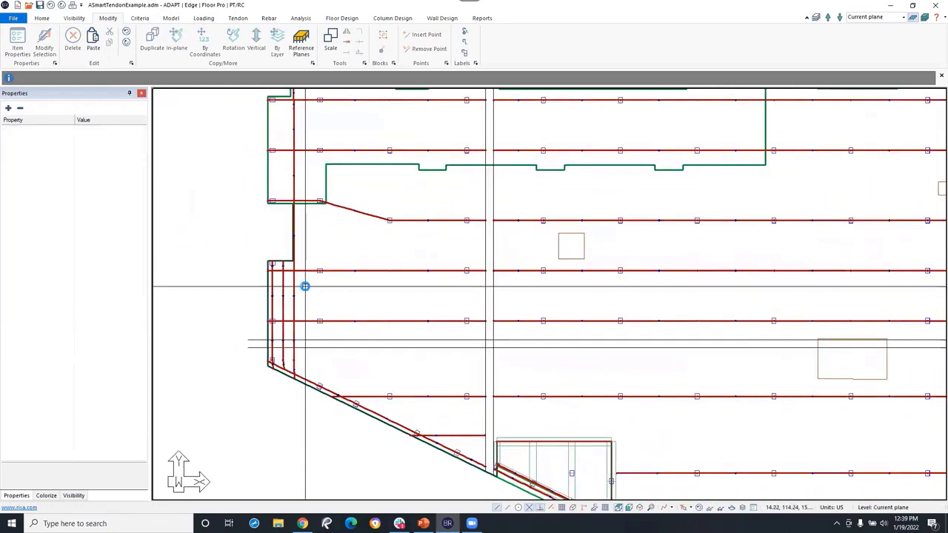
pyautogui.click(264, 316)
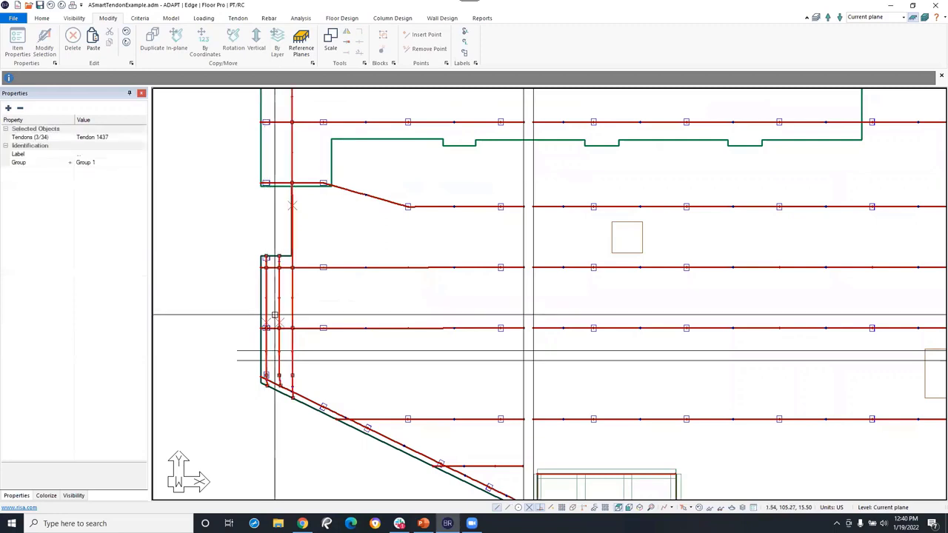
pyautogui.press('Delete')
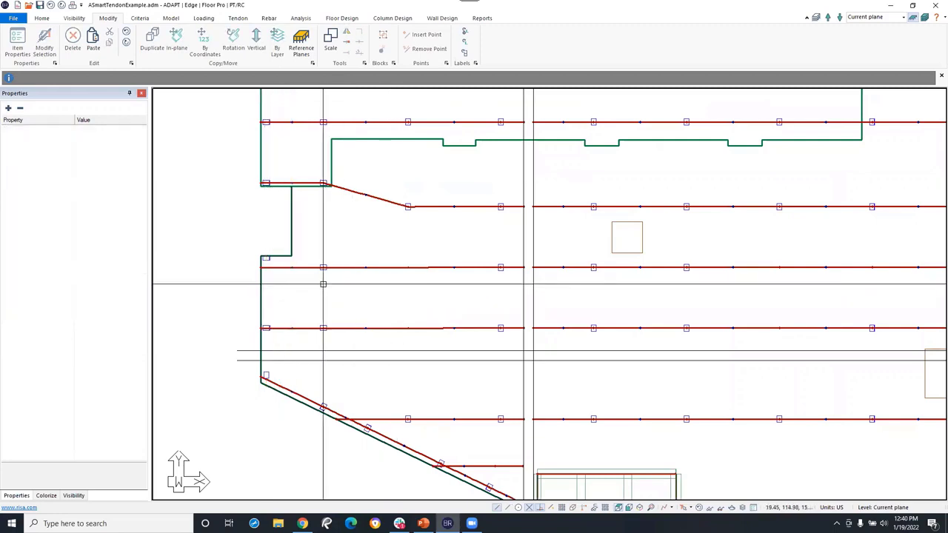
pyautogui.scroll(-2, 265, 193)
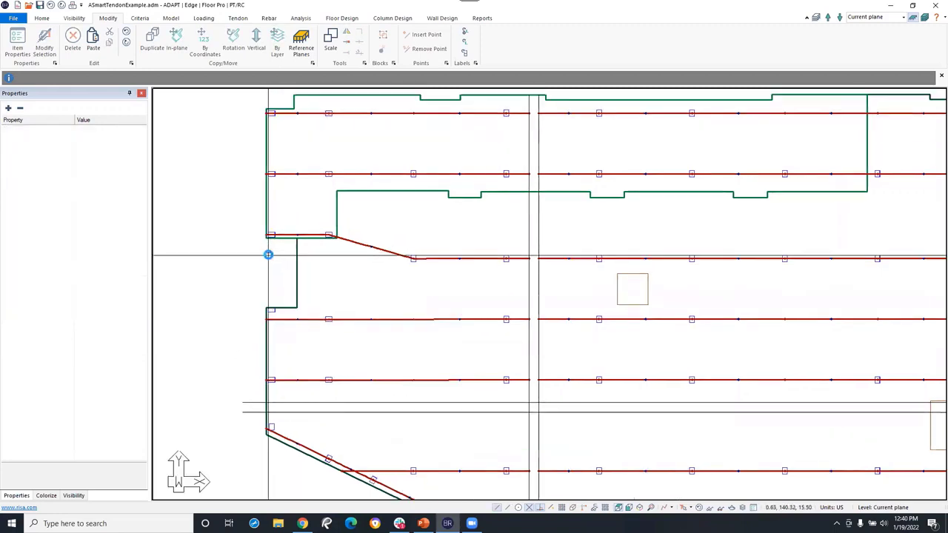
# Open the Smart Tendon Editor and review its default tendon properties and mapping settings
pyautogui.click(235, 20)
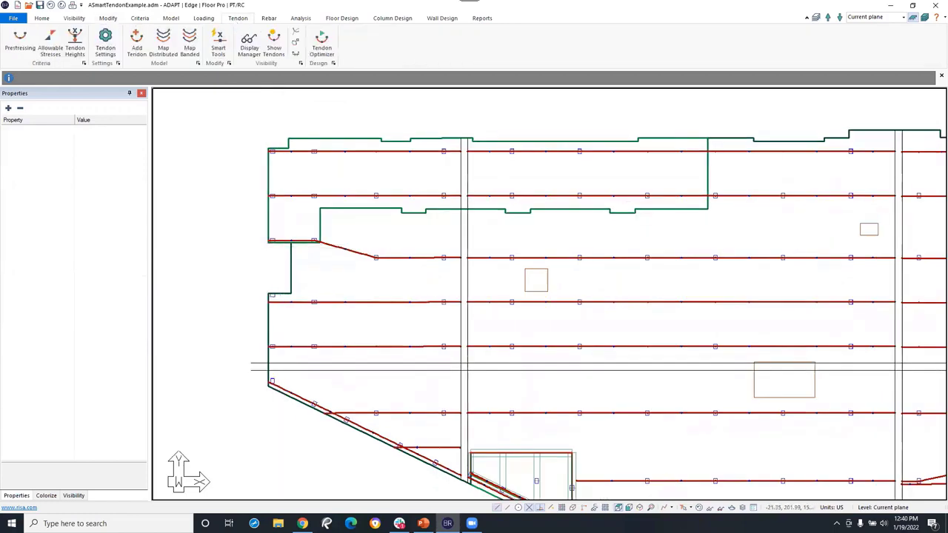
pyautogui.click(221, 44)
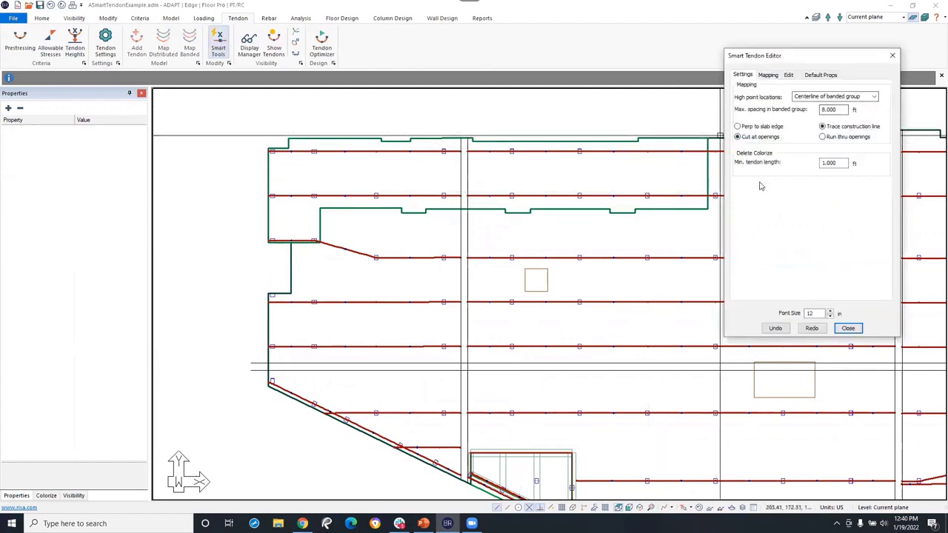
pyautogui.click(820, 75)
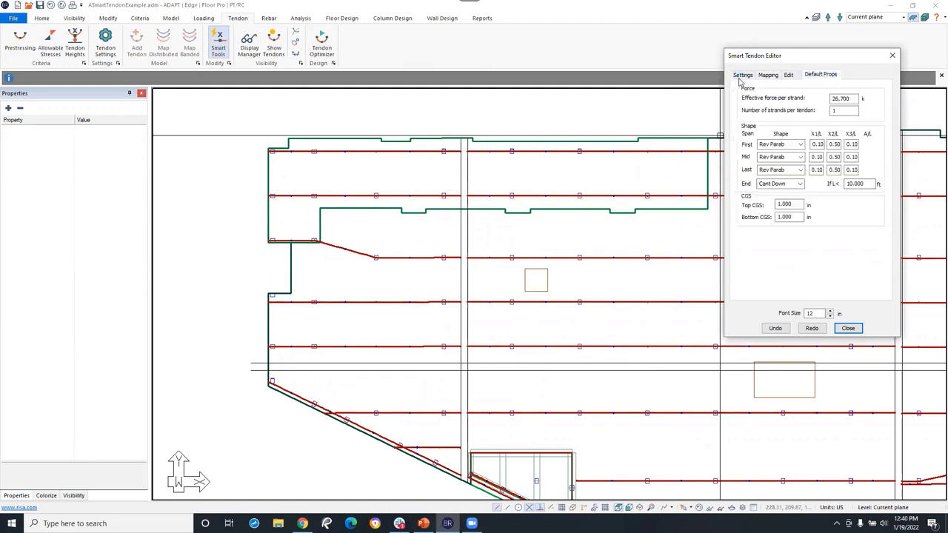
pyautogui.click(741, 76)
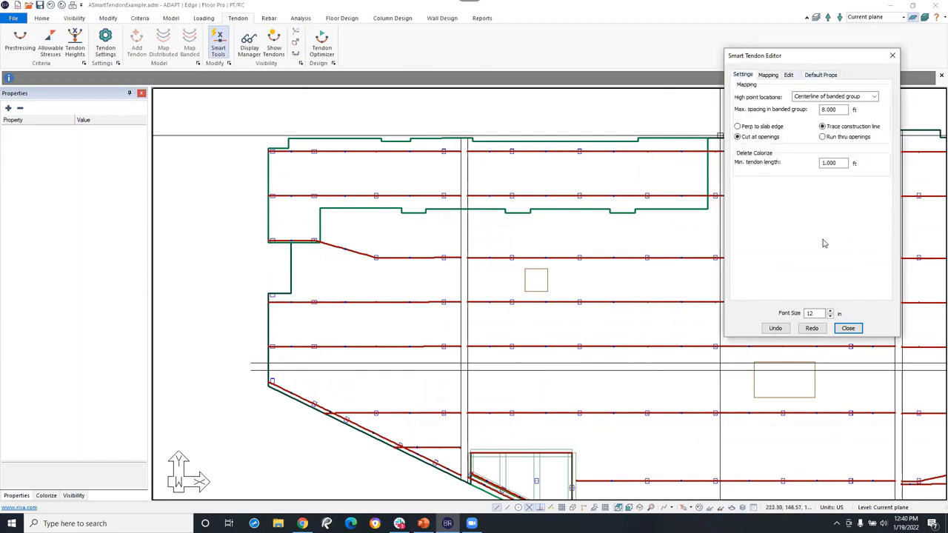
pyautogui.click(848, 328)
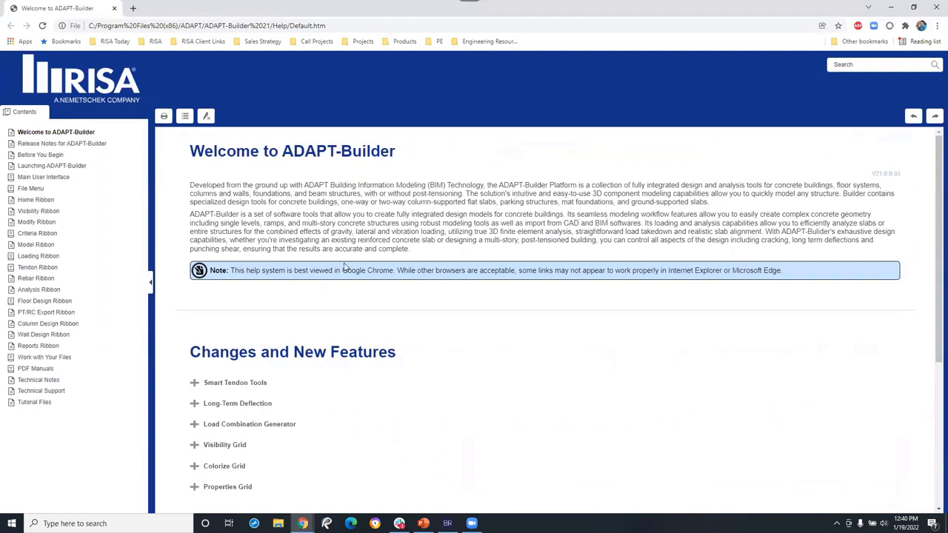
# Read the Smart Tendon Editor help topic under Tendon Ribbon, examining the mapping options and minimum tendon length setting, and close the help
pyautogui.click(42, 268)
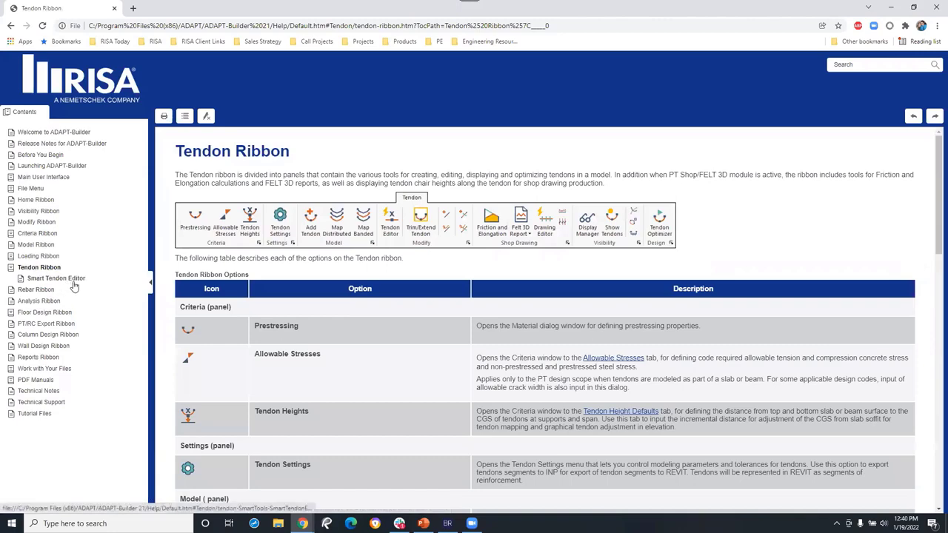
pyautogui.click(72, 279)
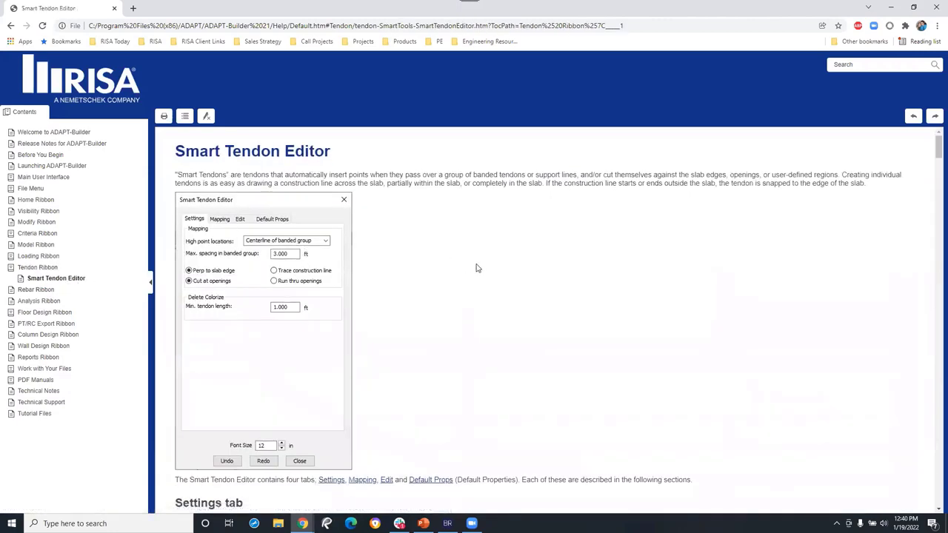
pyautogui.scroll(-4, 477, 270)
pyautogui.scroll(-4, 489, 289)
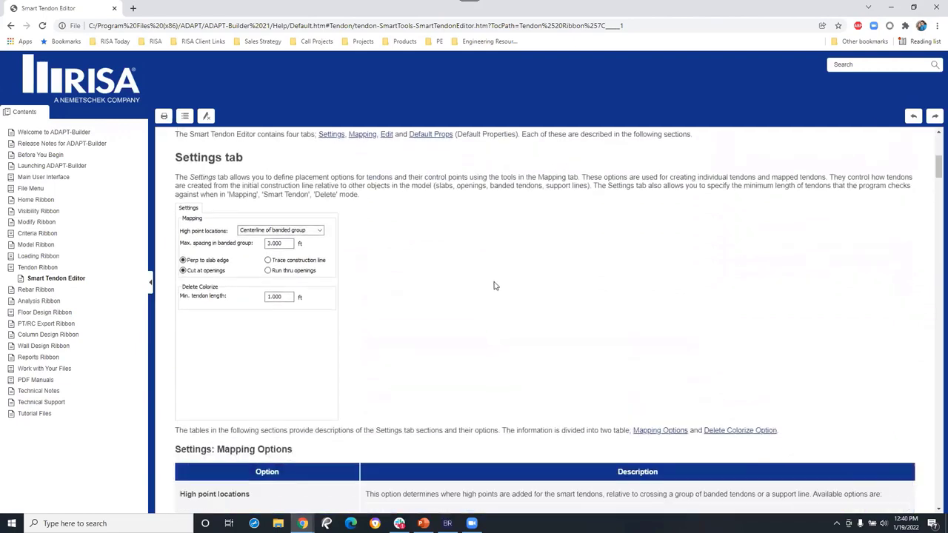
pyautogui.scroll(-1, 365, 297)
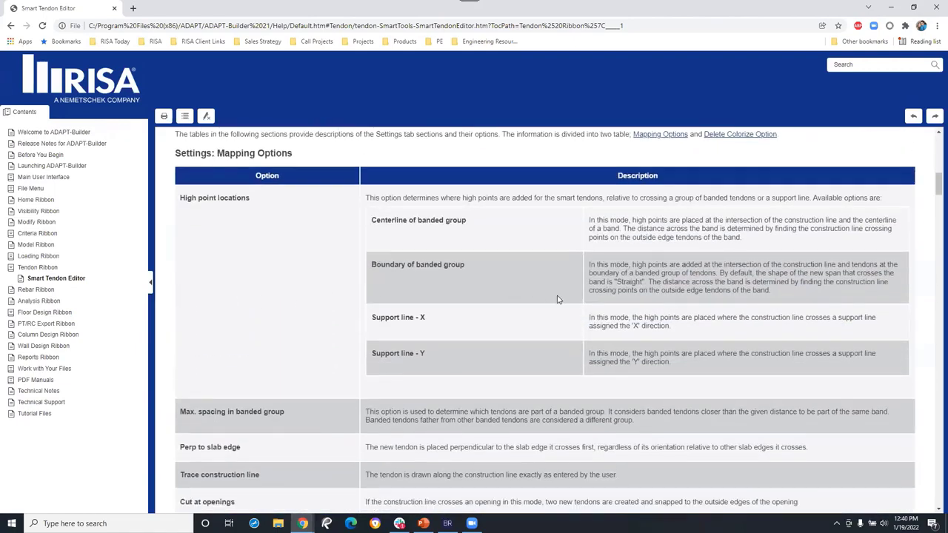
pyautogui.scroll(-1, 521, 295)
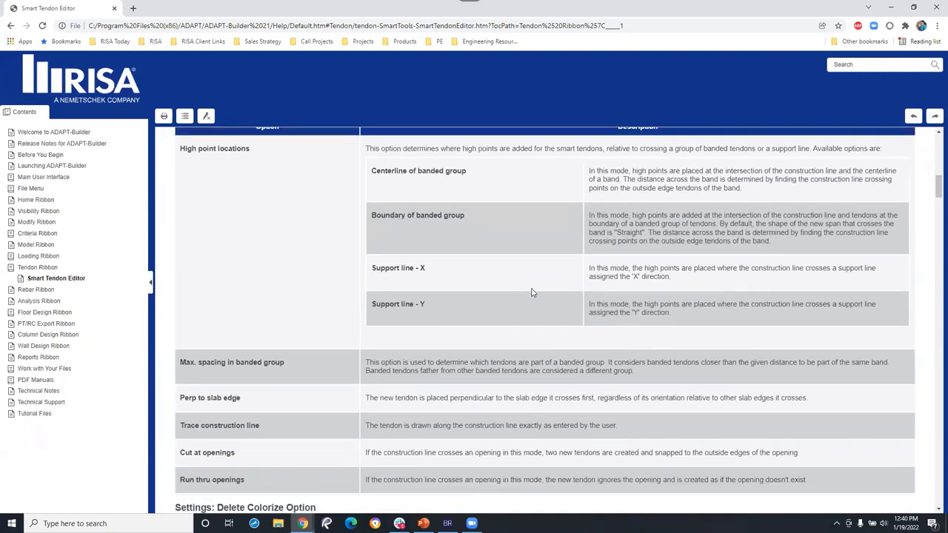
pyautogui.scroll(-1, 530, 292)
pyautogui.scroll(-1, 531, 292)
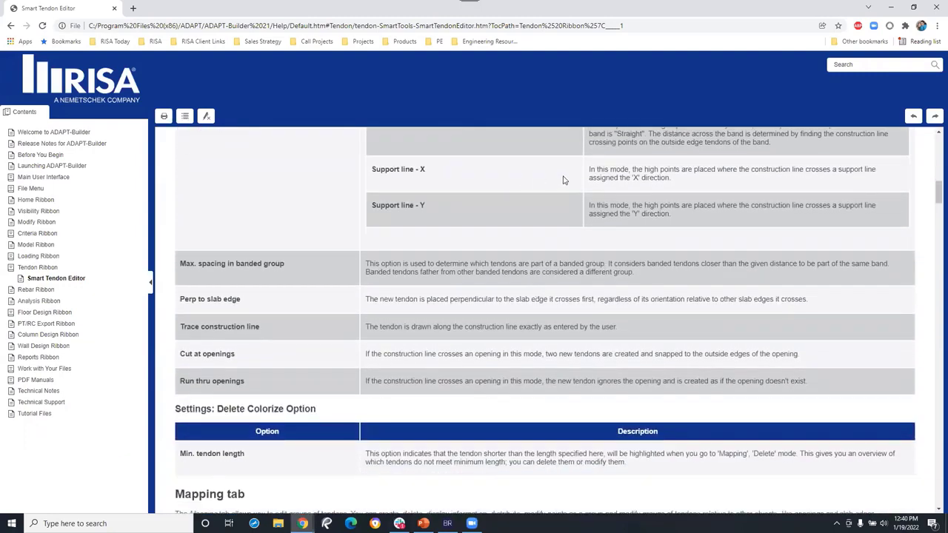
pyautogui.scroll(-4, 574, 248)
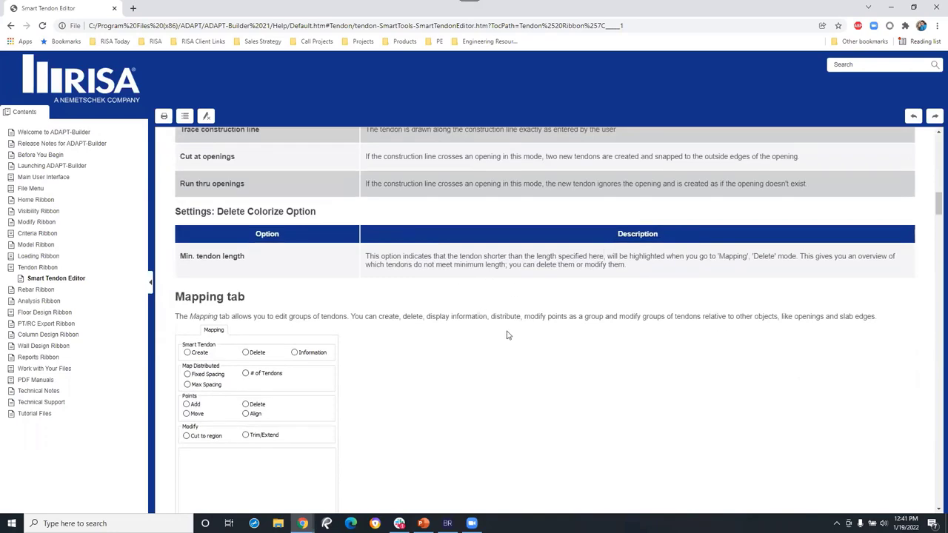
pyautogui.scroll(4, 511, 329)
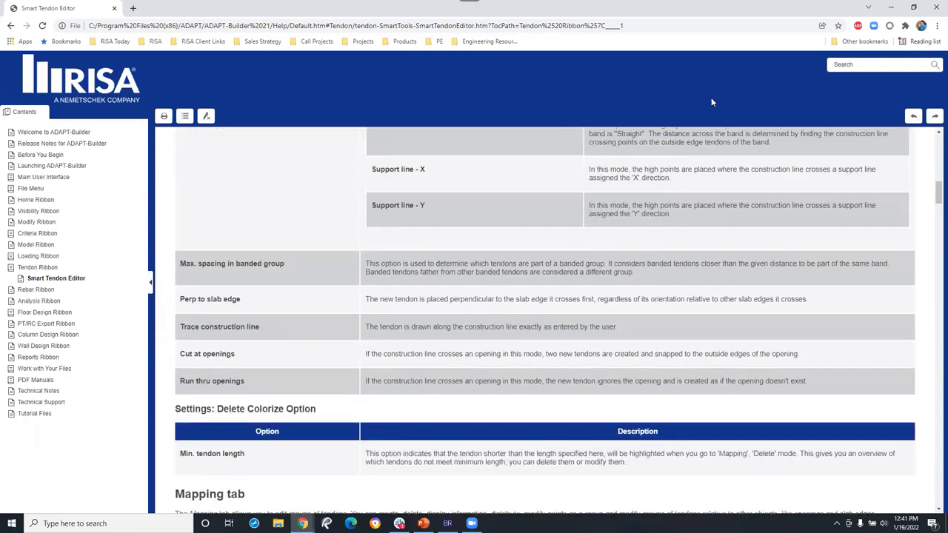
pyautogui.click(935, 8)
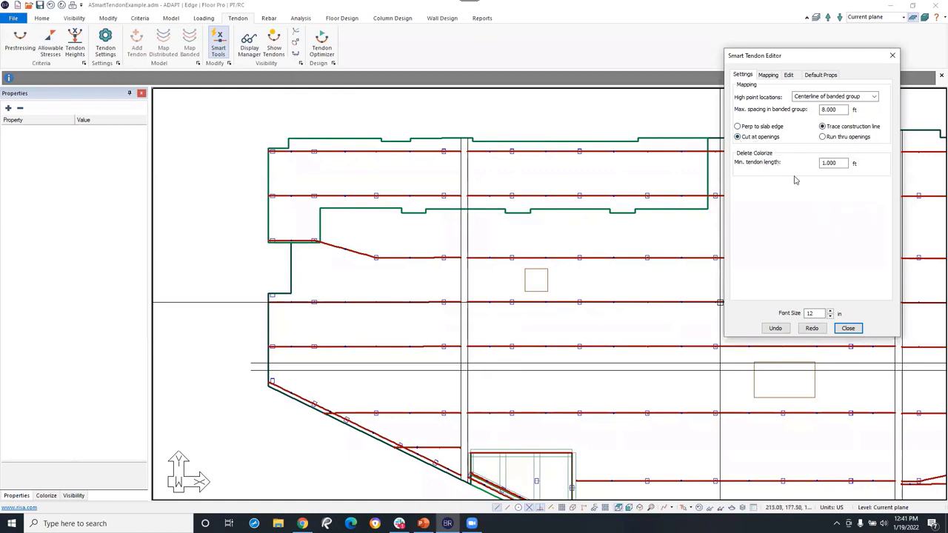
# Set the default number of strands per tendon to 2 and create a vertical smart tendon just inside the slab's left edge, spanning its full height
pyautogui.click(819, 75)
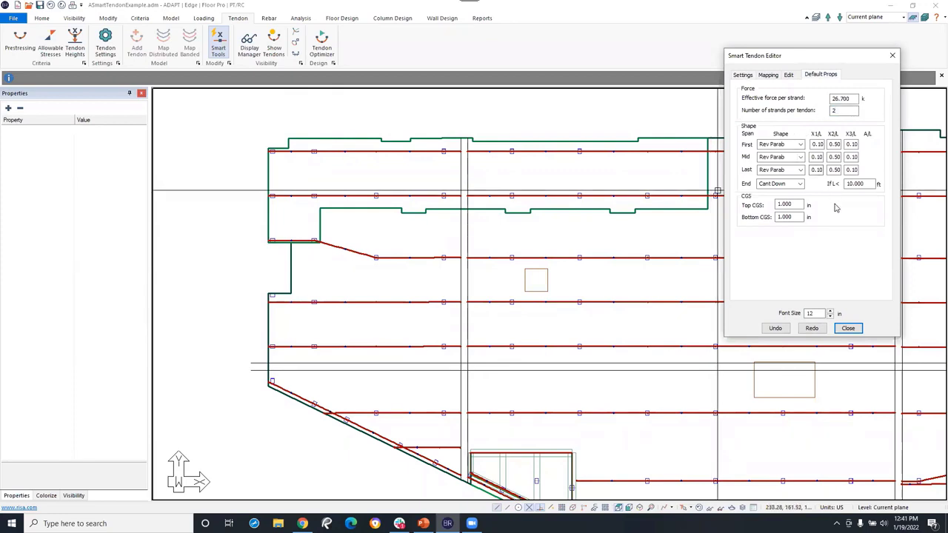
pyautogui.click(767, 76)
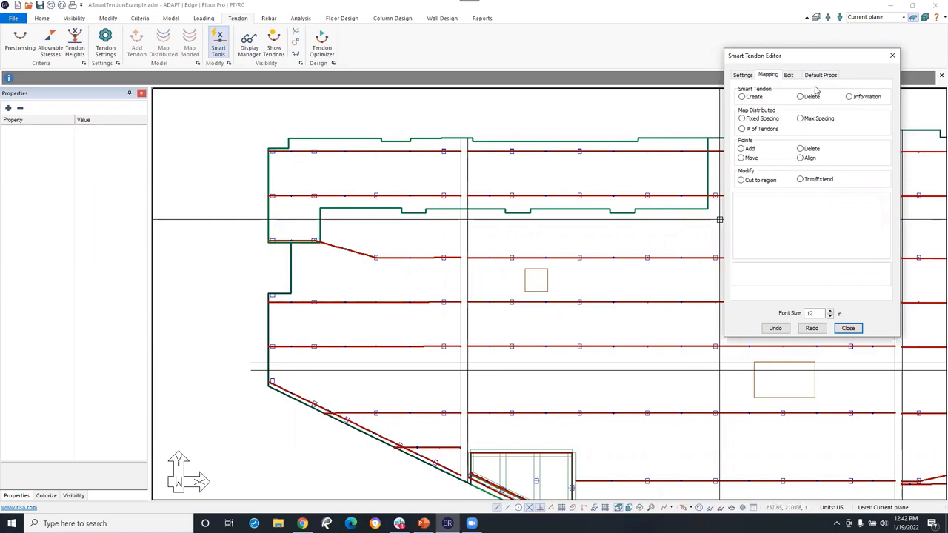
pyautogui.click(742, 97)
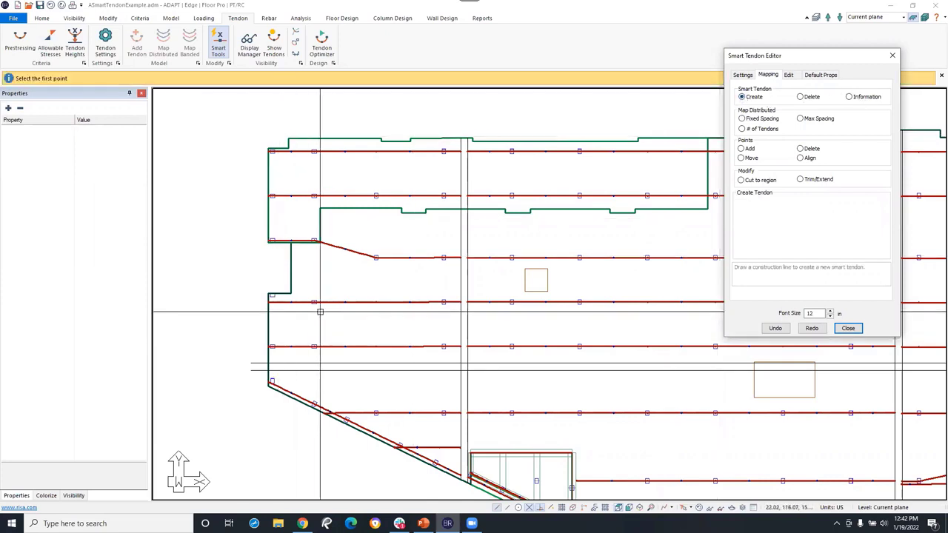
pyautogui.moveTo(320, 312); pyautogui.dragTo(325, 308, button='middle')
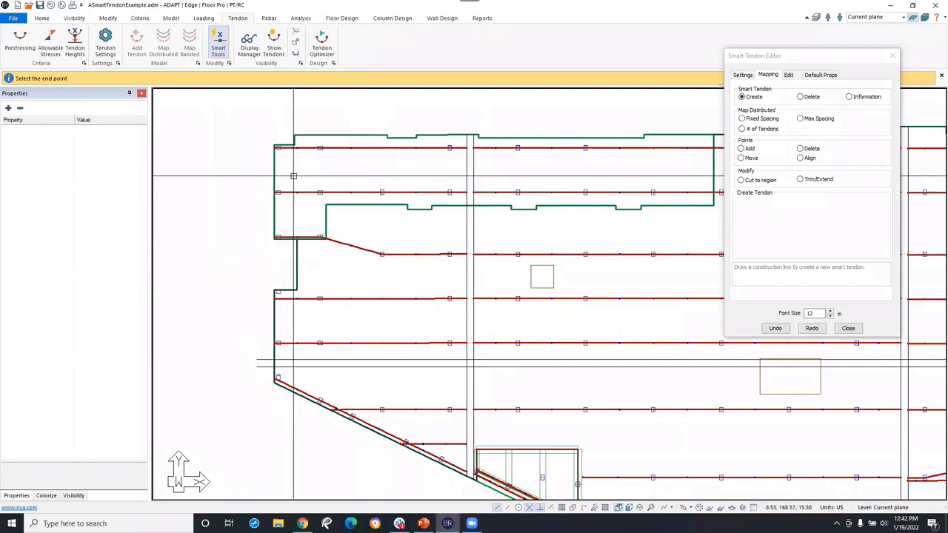
pyautogui.click(277, 107)
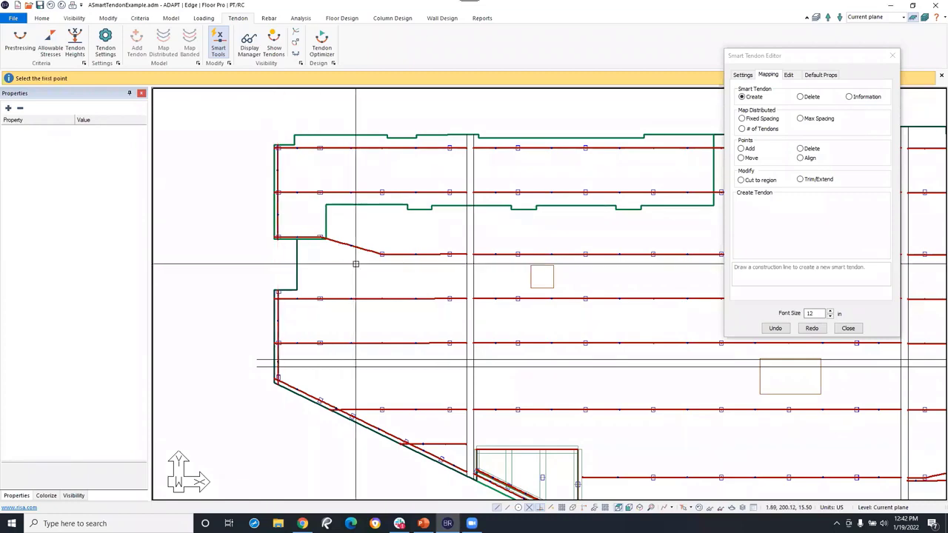
# Inspect the new smart tendon along its length, checking its ends at the slab edges and its points at the banded tendon crossings
pyautogui.scroll(4, 267, 341)
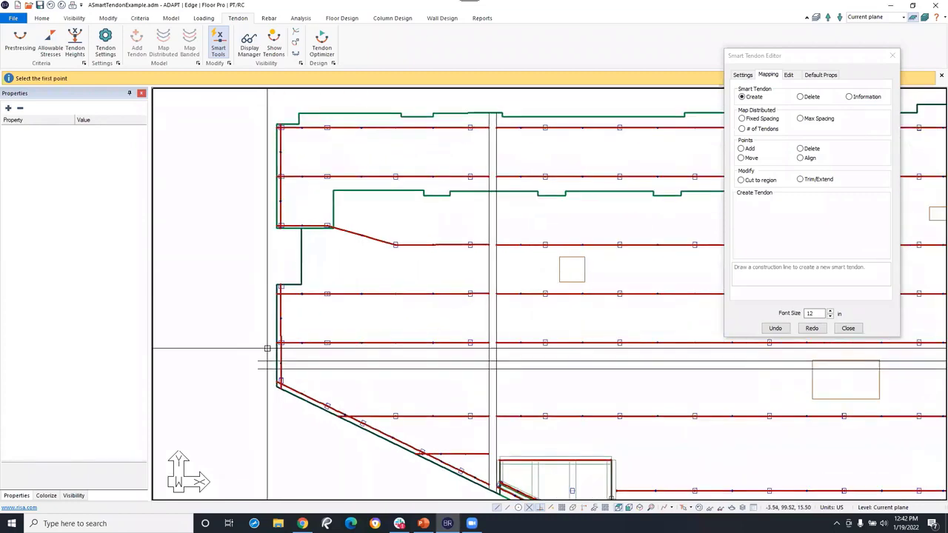
pyautogui.scroll(4, 296, 364)
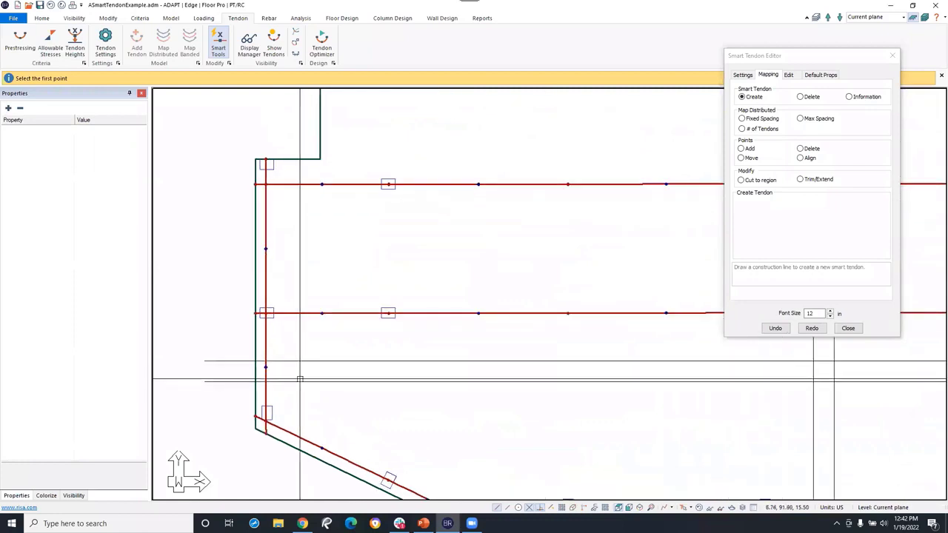
pyautogui.scroll(2, 303, 447)
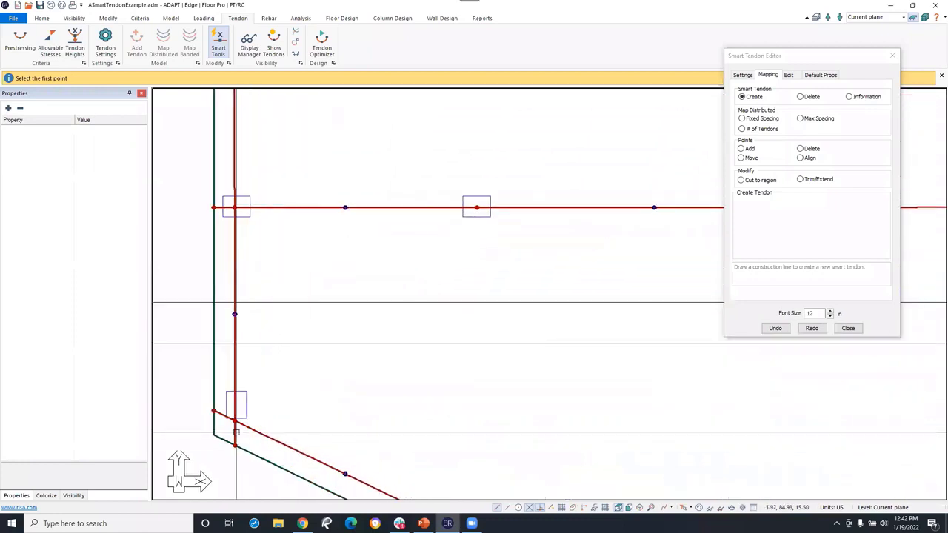
pyautogui.moveTo(260, 205); pyautogui.dragTo(297, 421, button='middle')
pyautogui.moveTo(289, 222); pyautogui.dragTo(293, 345, button='middle')
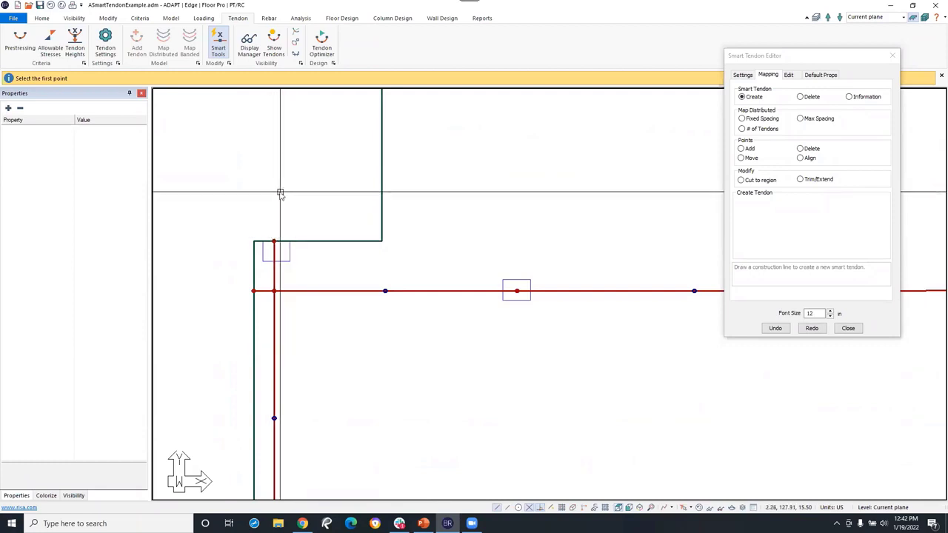
pyautogui.scroll(-3, 307, 363)
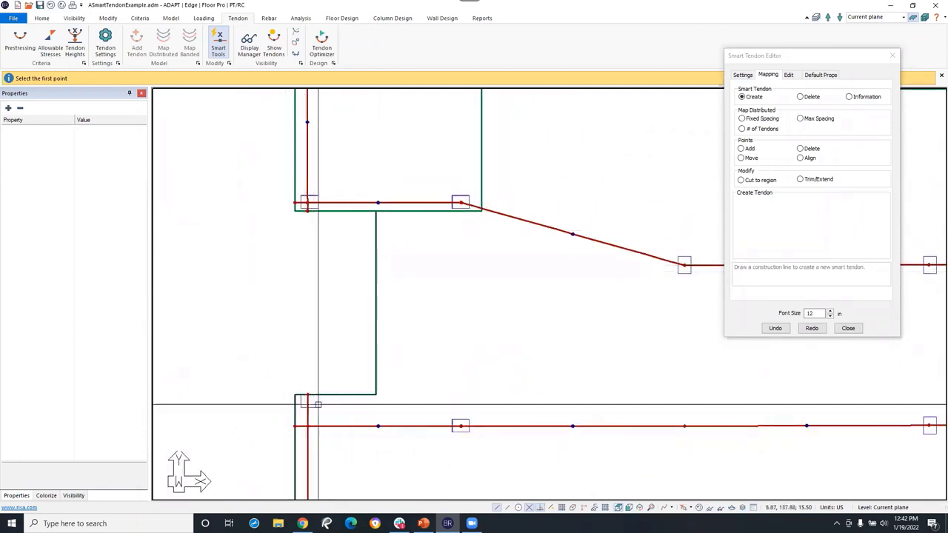
pyautogui.moveTo(356, 179); pyautogui.dragTo(358, 352, button='middle')
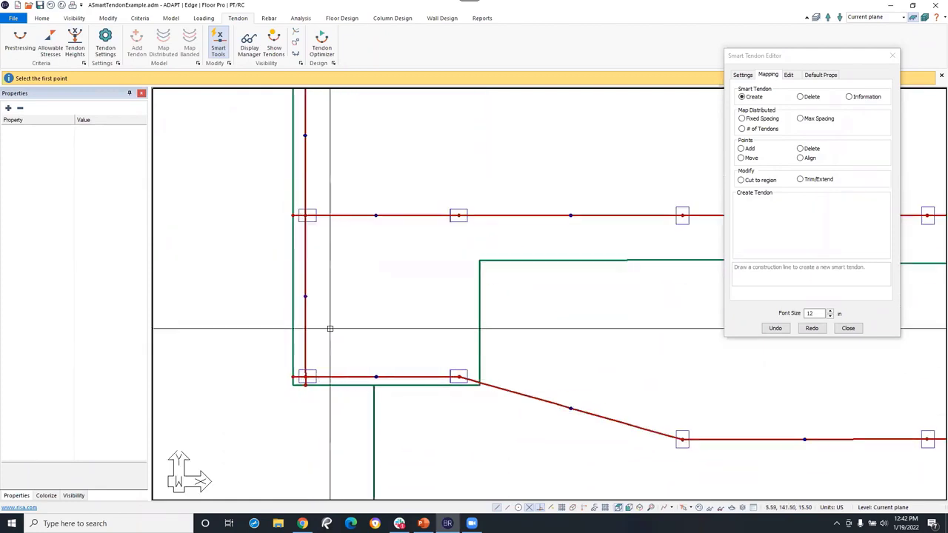
pyautogui.moveTo(330, 271); pyautogui.dragTo(331, 420, button='middle')
pyautogui.moveTo(415, 389); pyautogui.dragTo(386, 271, button='middle')
pyautogui.scroll(-5, 385, 272)
pyautogui.scroll(-3, 377, 314)
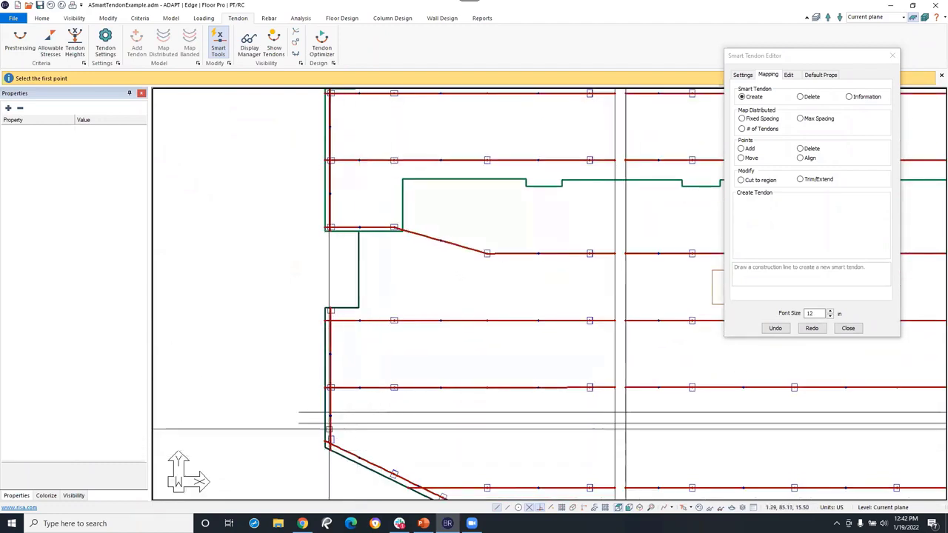
pyautogui.moveTo(344, 392); pyautogui.dragTo(308, 351, button='middle')
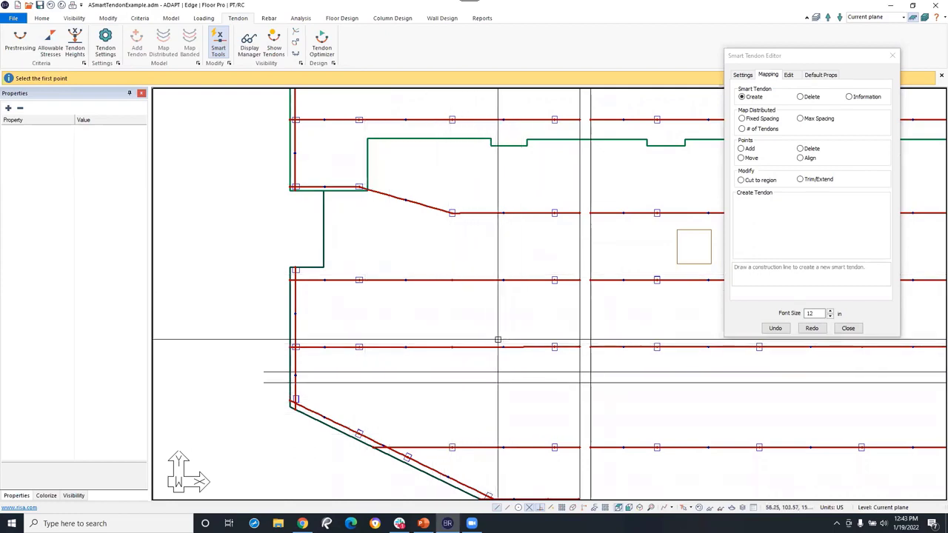
# Create a second vertical smart tendon just inside the slab's right edge, spanning its full height
pyautogui.scroll(-3, 447, 318)
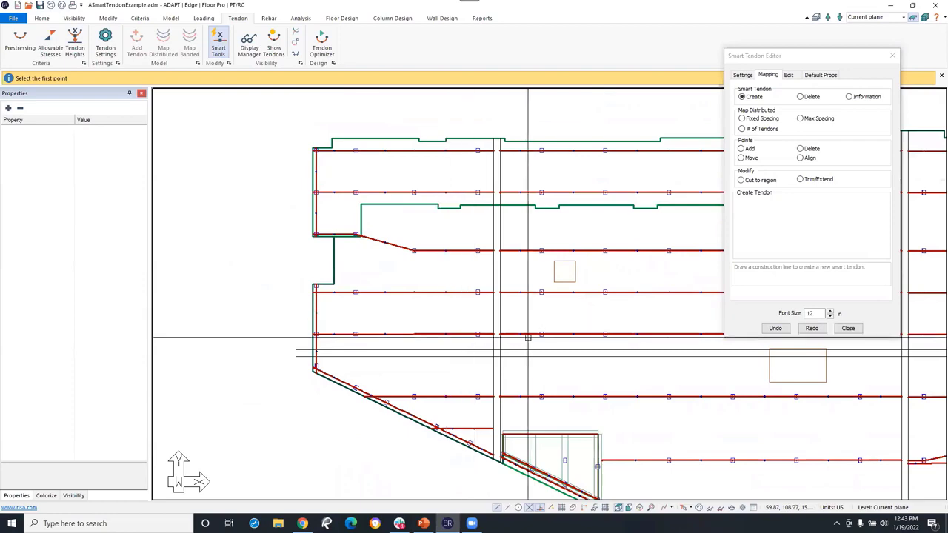
pyautogui.moveTo(524, 317); pyautogui.dragTo(235, 306, button='middle')
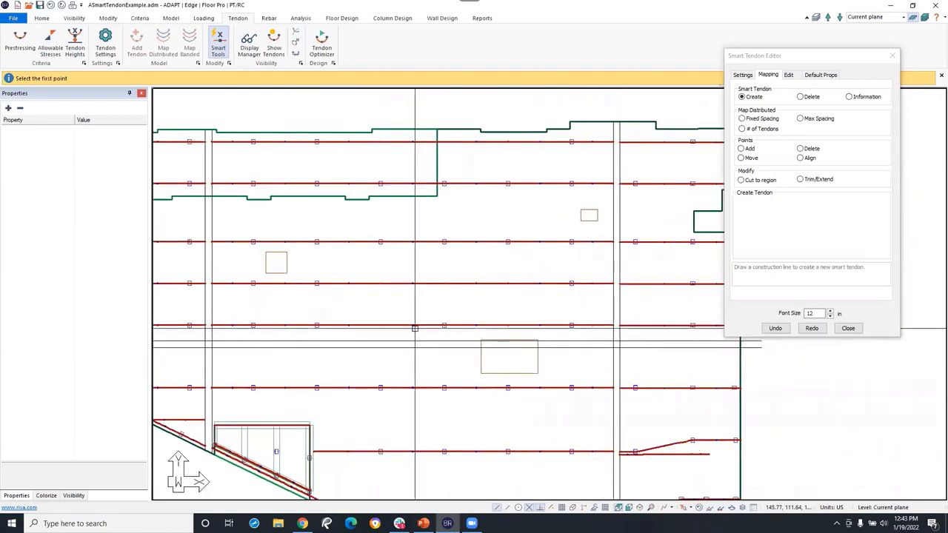
pyautogui.moveTo(590, 323); pyautogui.dragTo(479, 286, button='middle')
pyautogui.scroll(-3, 495, 304)
pyautogui.scroll(-1, 495, 304)
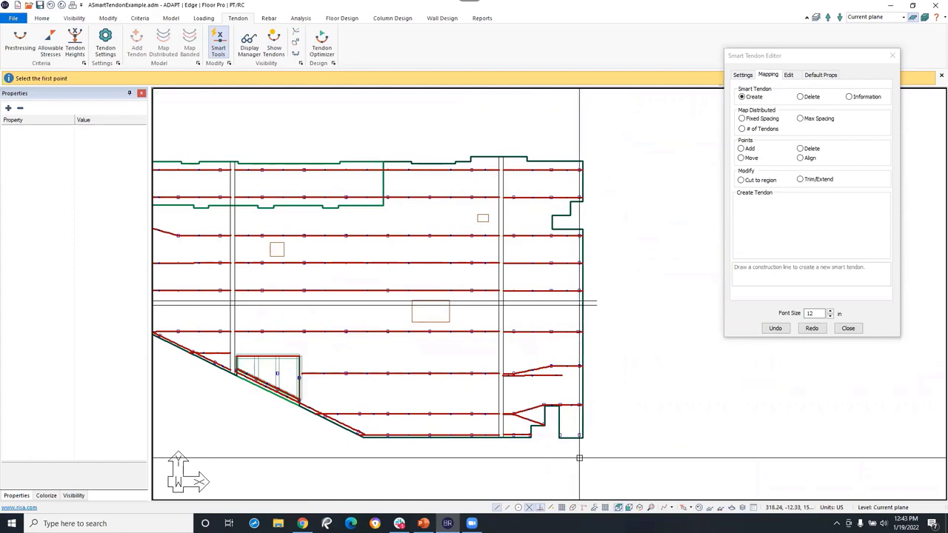
pyautogui.click(579, 457)
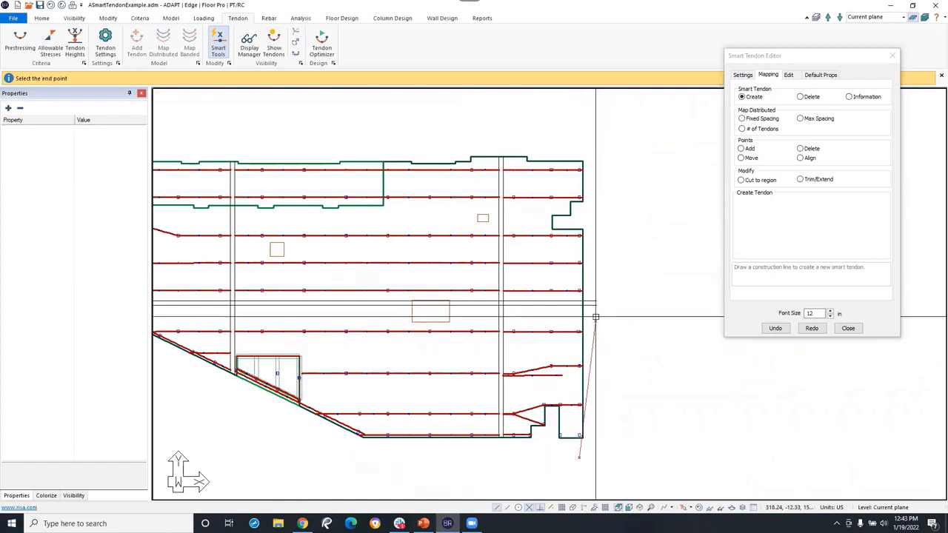
pyautogui.click(578, 128)
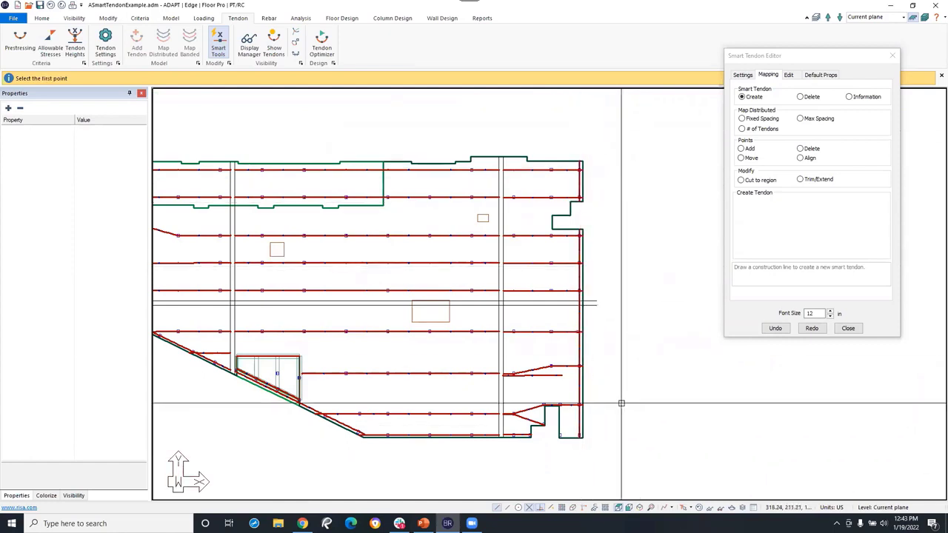
# Map distributed tendons across the slab between the two edge smart tendons, using a maximum spacing of 3 ft without a mapping region
pyautogui.moveTo(328, 332); pyautogui.dragTo(421, 345, button='middle')
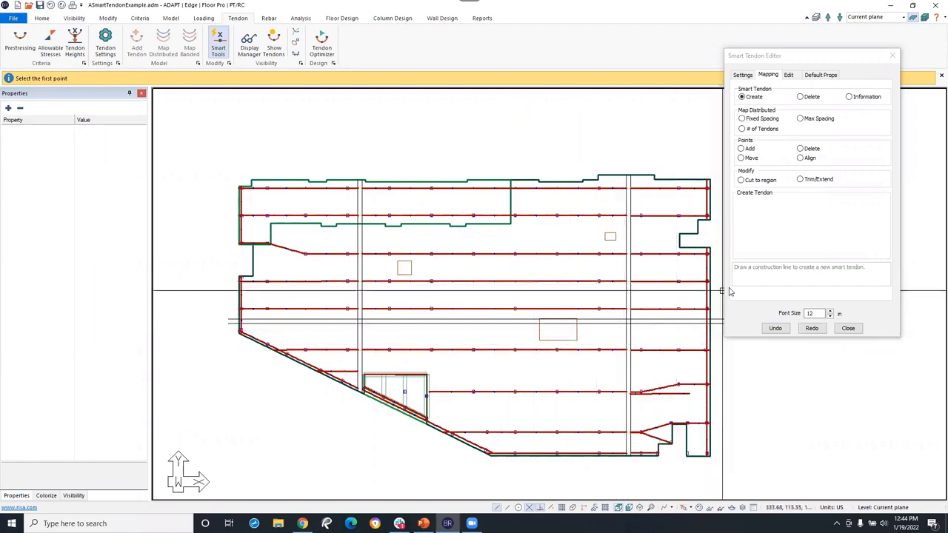
pyautogui.click(799, 119)
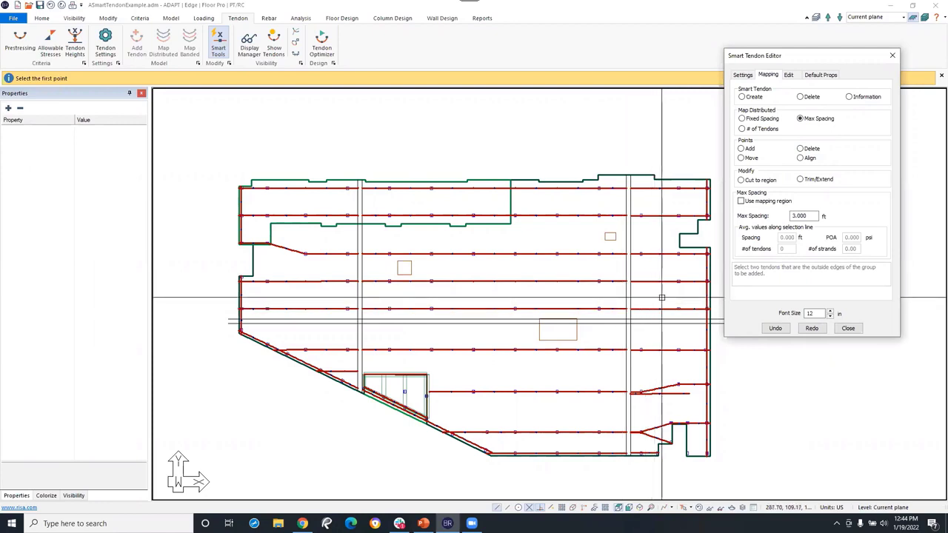
pyautogui.moveTo(669, 298); pyautogui.dragTo(666, 295, button='middle')
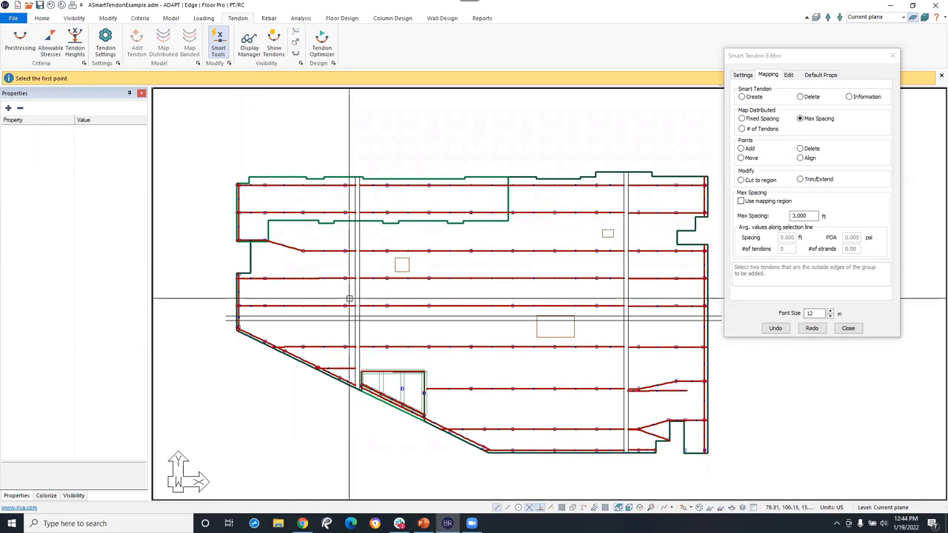
pyautogui.click(226, 292)
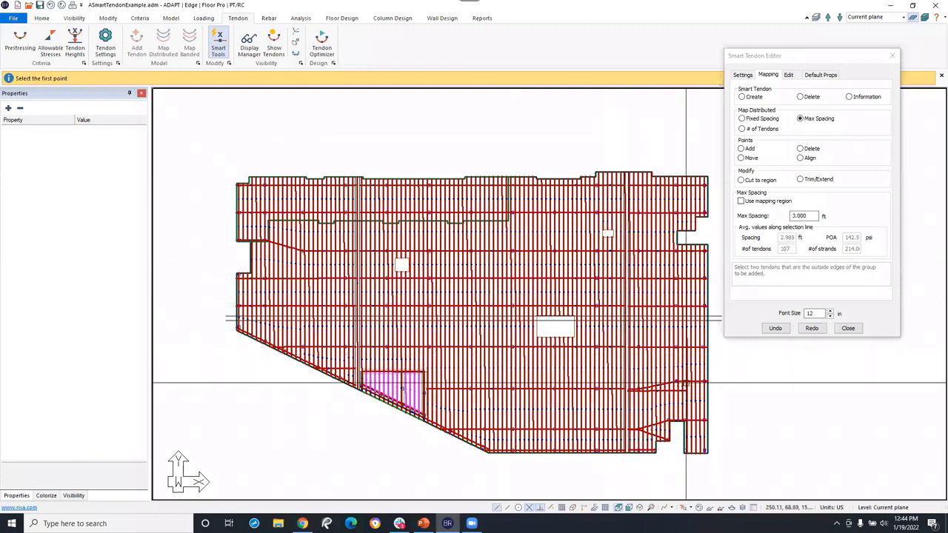
# Inspect the mapped distributed tendons around the openings and where they cross the banded tendons near the slab's lower right notch
pyautogui.moveTo(624, 361); pyautogui.dragTo(607, 379, button='middle')
pyautogui.scroll(1, 607, 366)
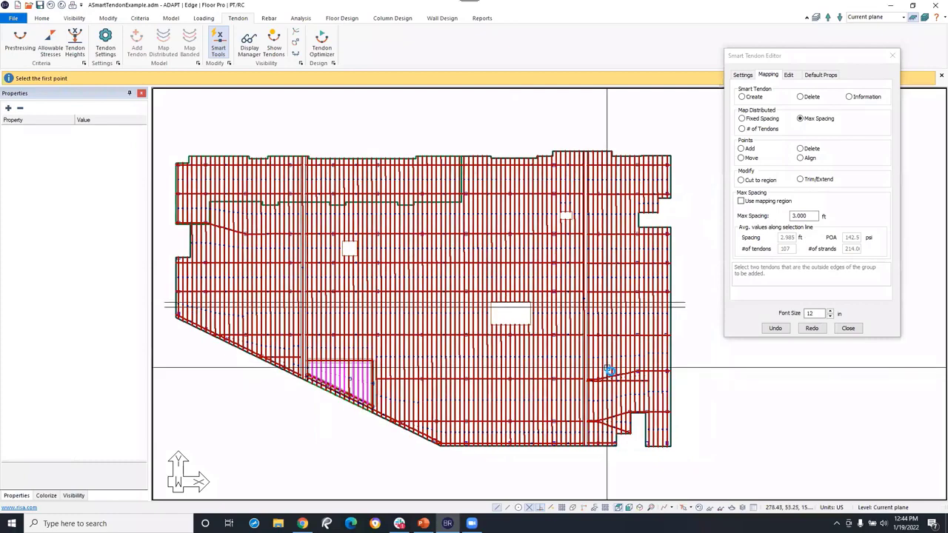
pyautogui.scroll(2, 606, 368)
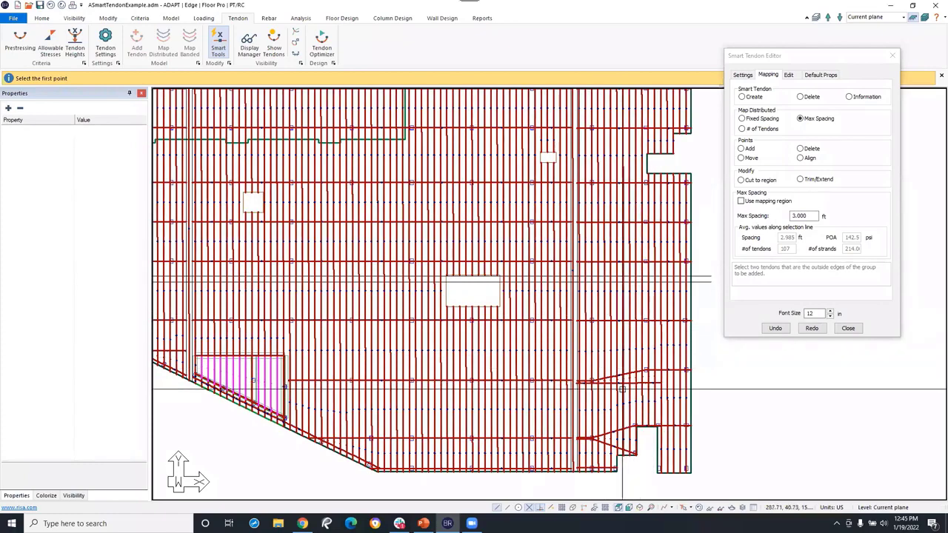
pyautogui.scroll(4, 642, 408)
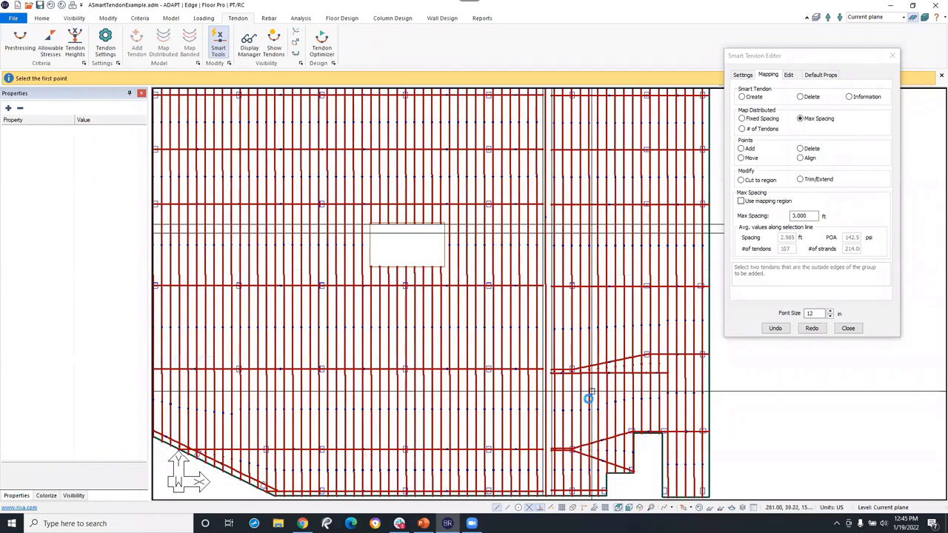
pyautogui.scroll(1, 584, 404)
pyautogui.moveTo(562, 433); pyautogui.dragTo(560, 362, button='middle')
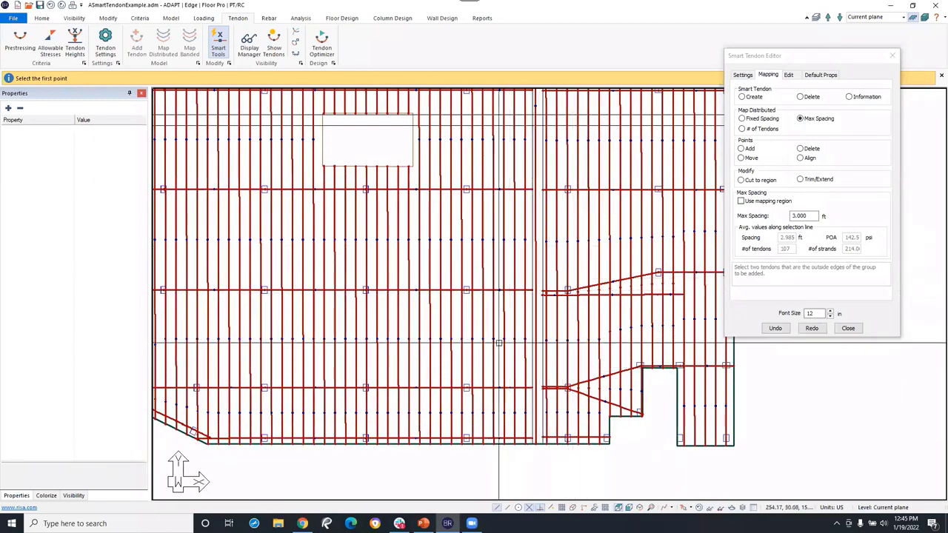
pyautogui.scroll(3, 498, 342)
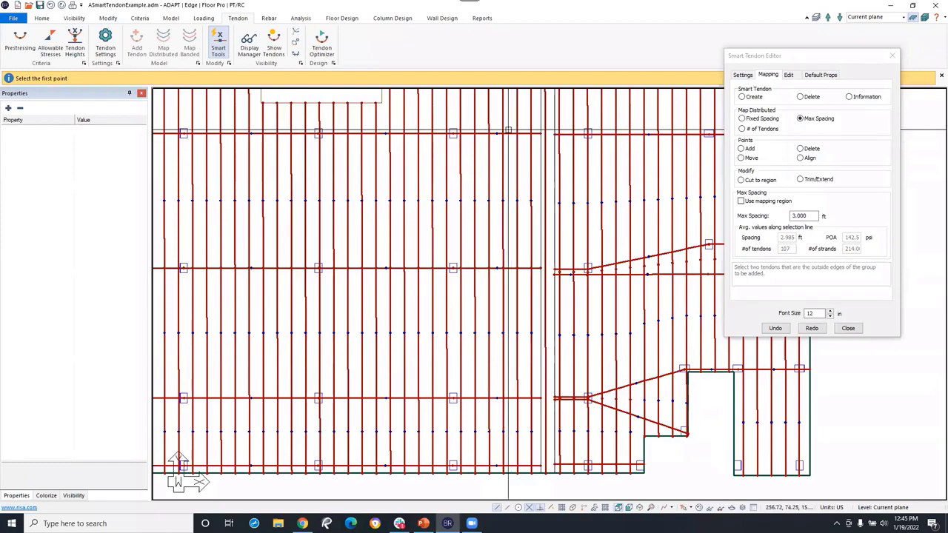
pyautogui.scroll(3, 545, 284)
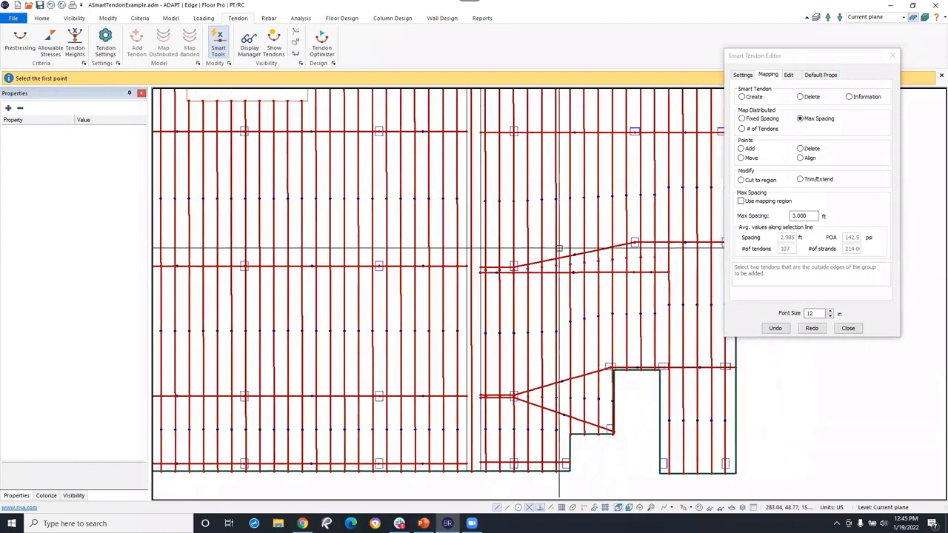
pyautogui.scroll(1, 545, 284)
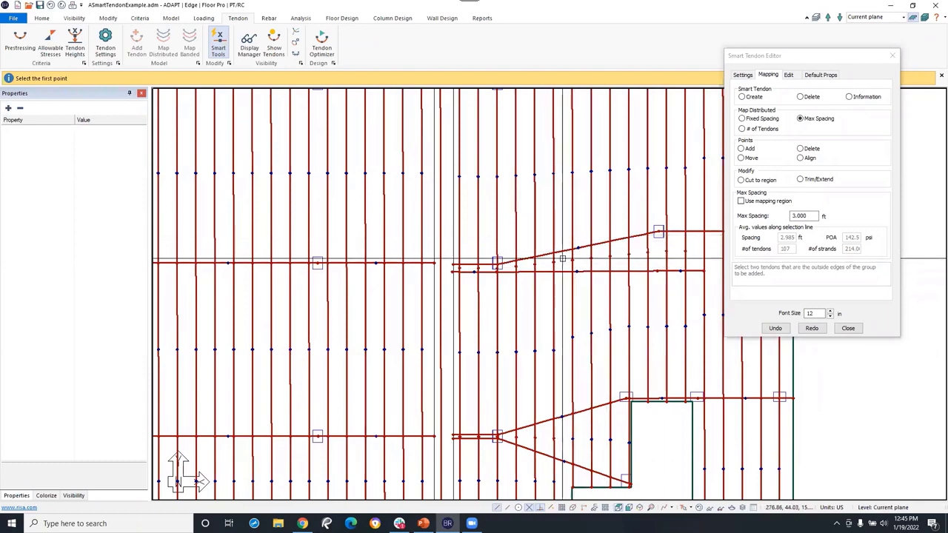
# Review the mapping settings for high point locations and examine the high points where the banded tendons splay apart above the notch
pyautogui.click(742, 76)
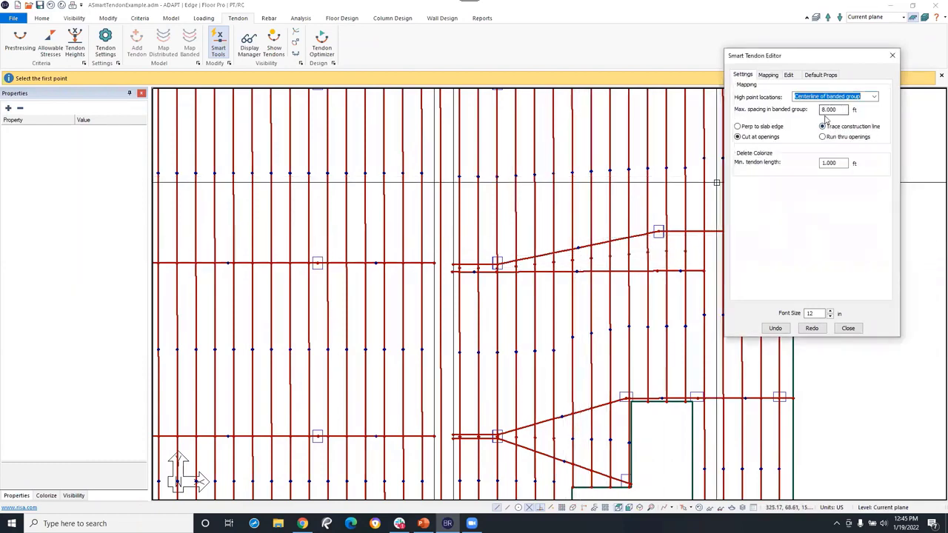
pyautogui.click(767, 75)
pyautogui.moveTo(563, 307); pyautogui.dragTo(554, 238, button='middle')
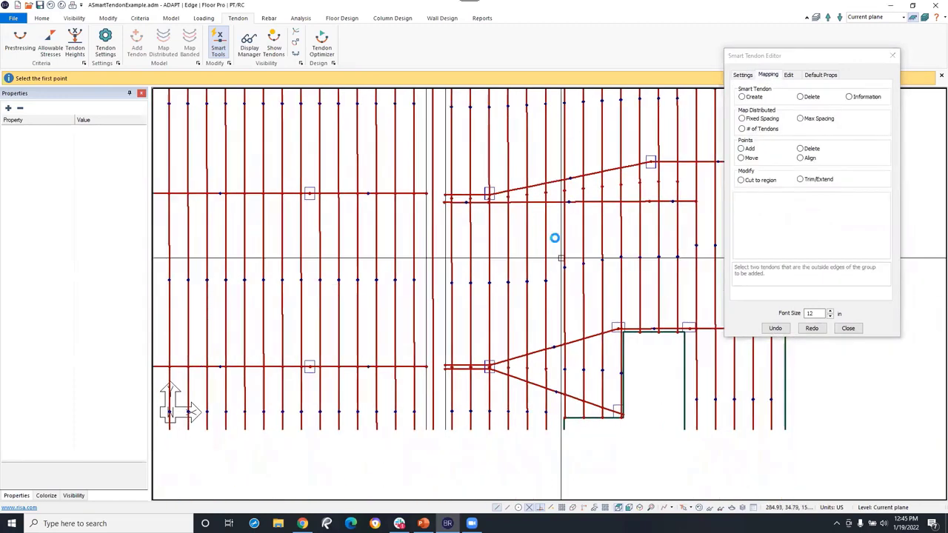
pyautogui.scroll(3, 555, 387)
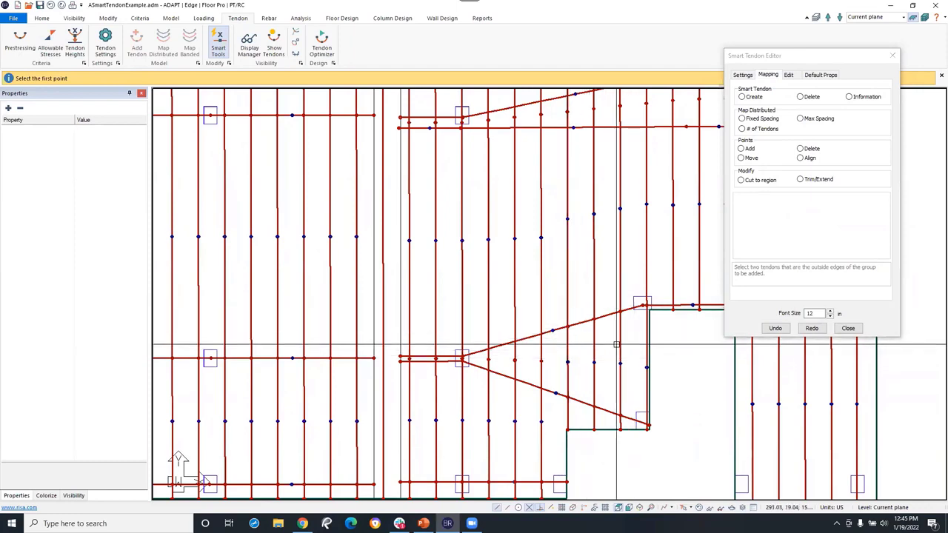
pyautogui.scroll(-4, 588, 323)
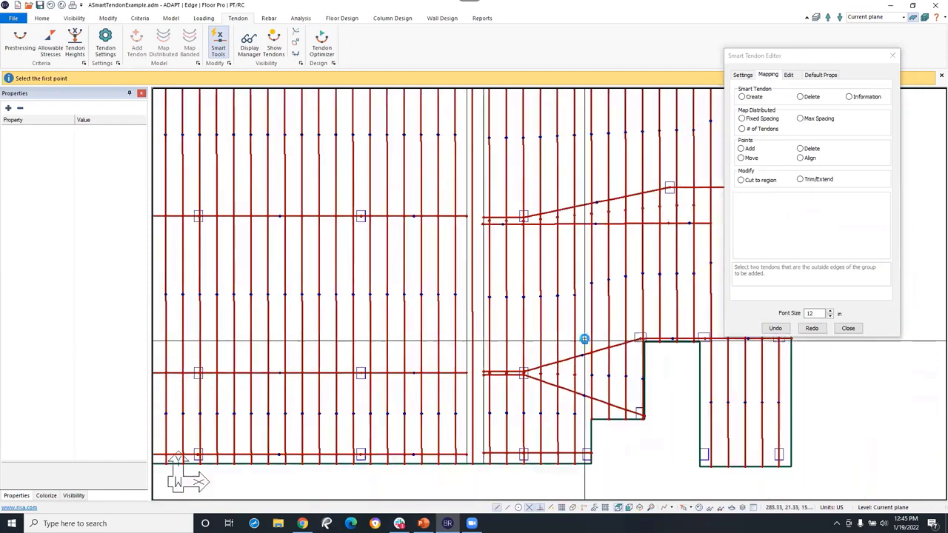
pyautogui.scroll(-4, 446, 311)
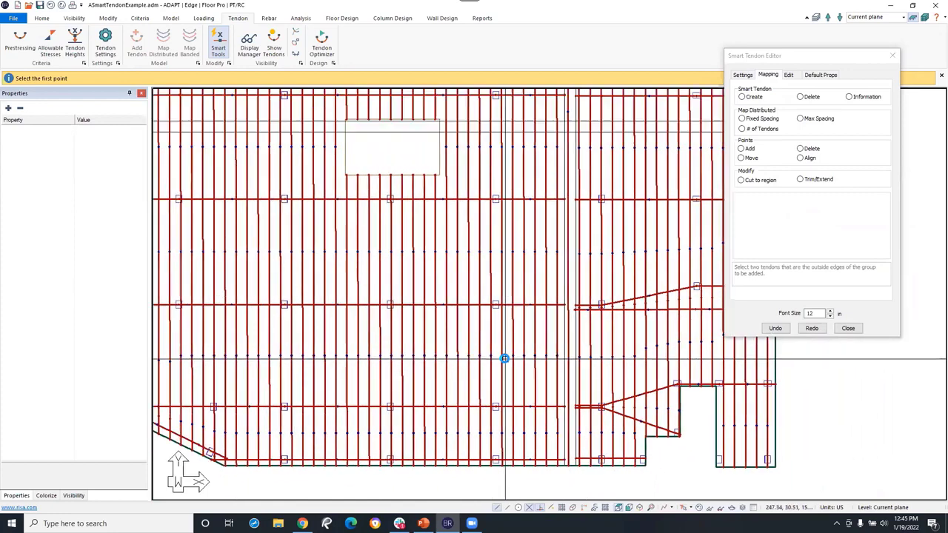
pyautogui.scroll(-3, 465, 342)
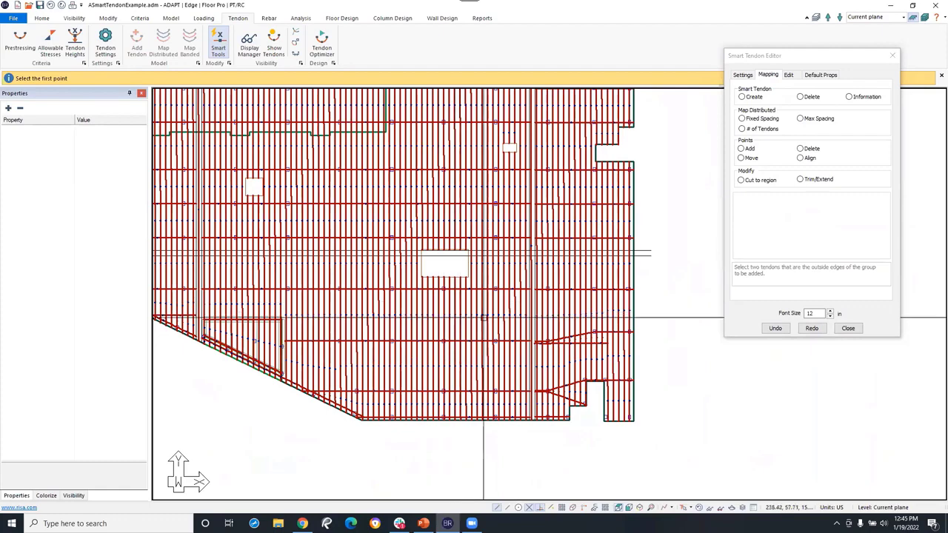
pyautogui.scroll(2, 584, 358)
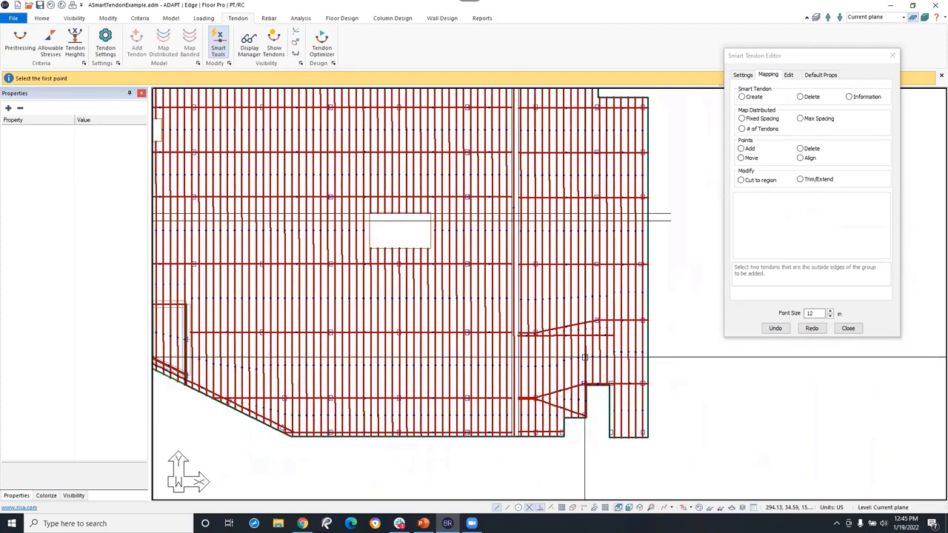
pyautogui.scroll(5, 584, 356)
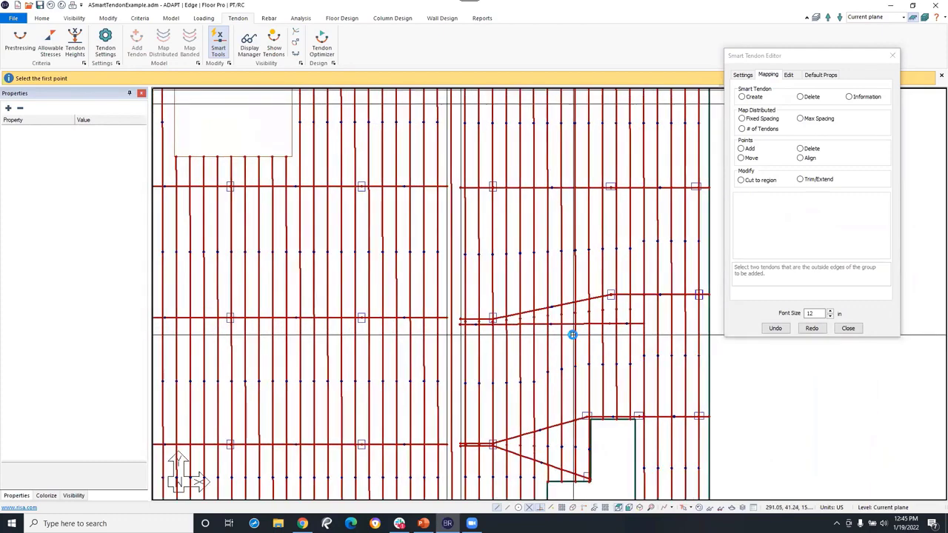
pyautogui.scroll(1, 563, 325)
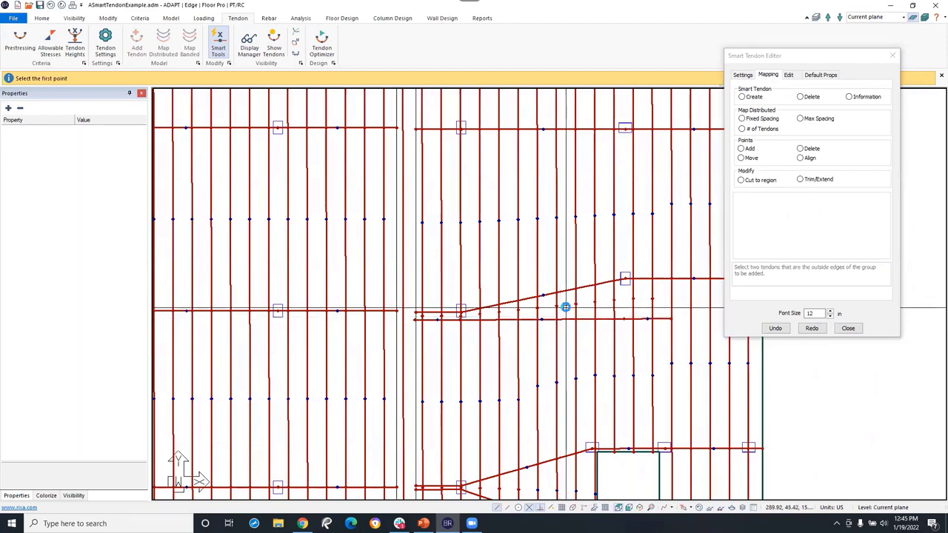
pyautogui.scroll(1, 565, 306)
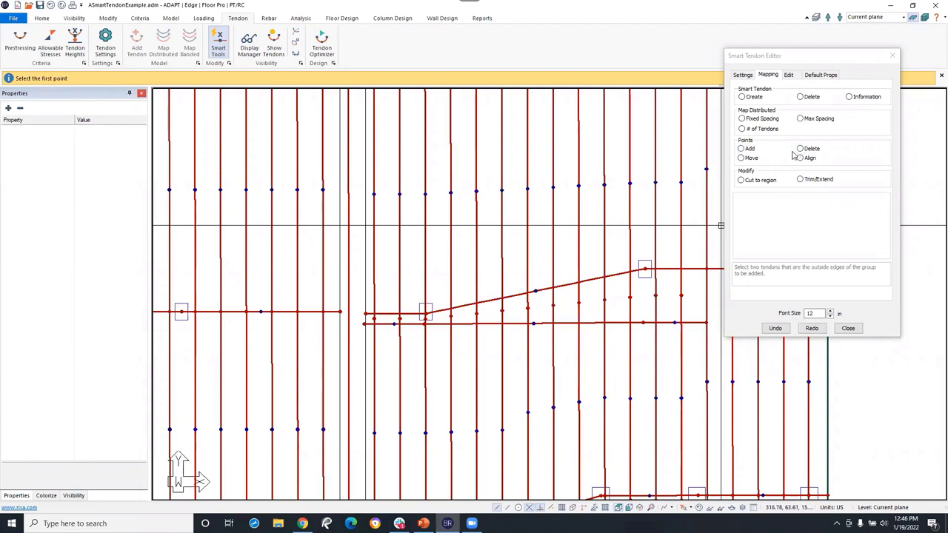
# Try moving the high points of the eight distributed tendons below the sloping banded tendon as a group, and undo the move
pyautogui.click(741, 158)
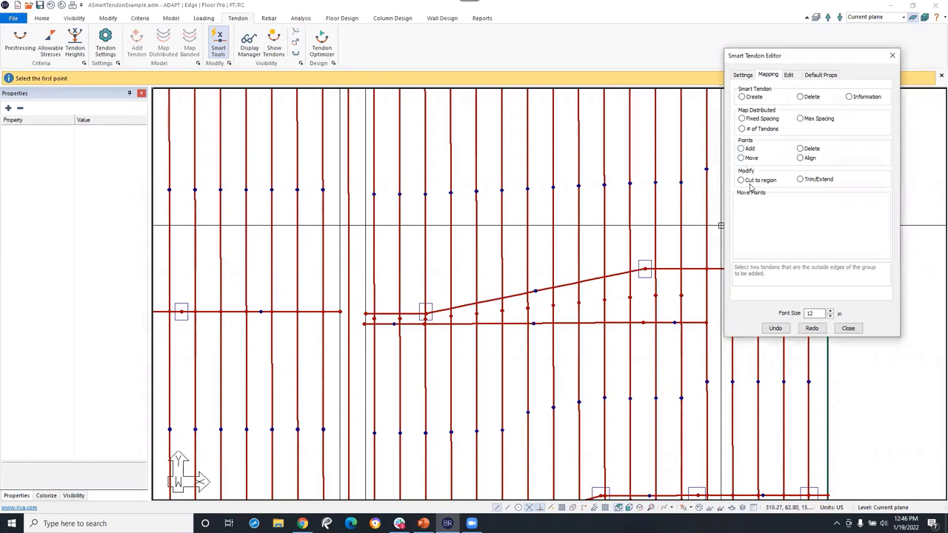
pyautogui.click(438, 320)
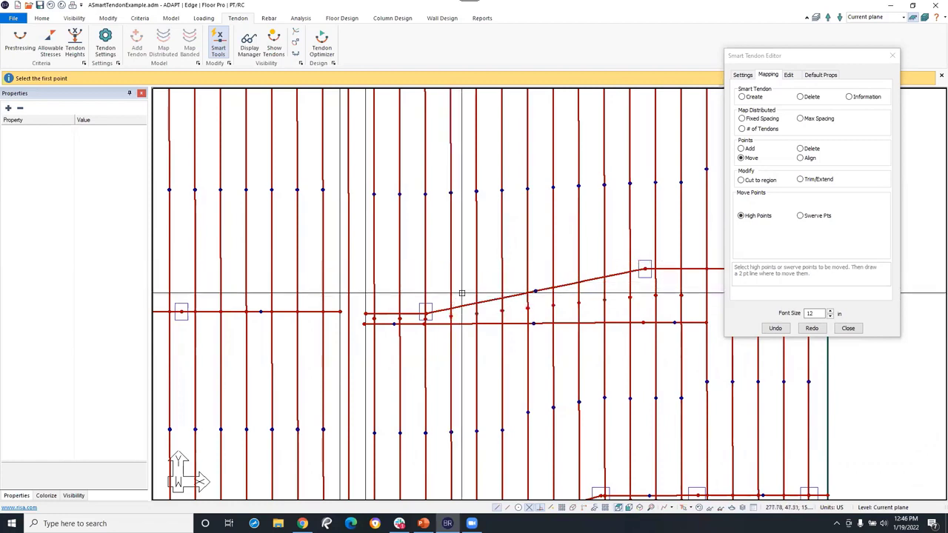
pyautogui.click(460, 302)
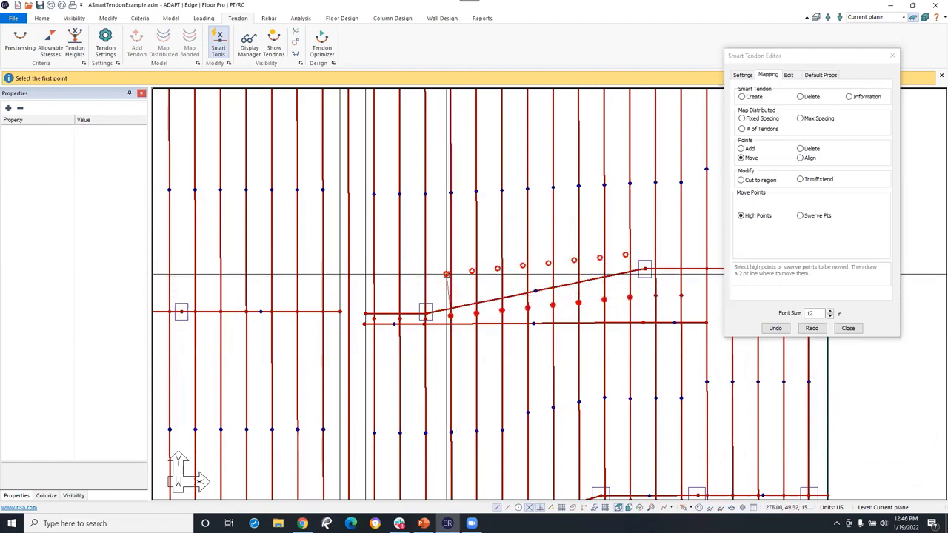
pyautogui.click(468, 308)
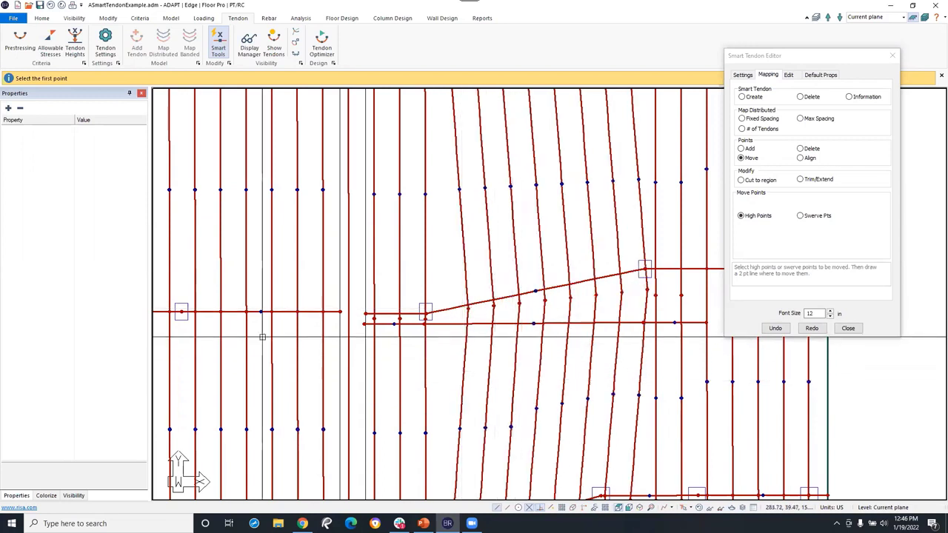
pyautogui.click(775, 329)
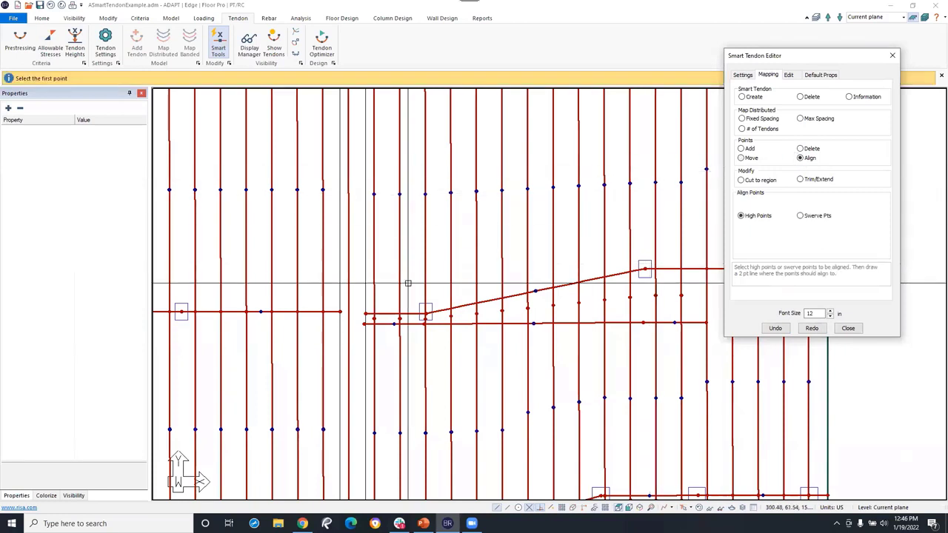
# Align the high points of the eight distributed tendons crossing the sloping banded tendon to that tendon's line between its two columns
pyautogui.click(438, 319)
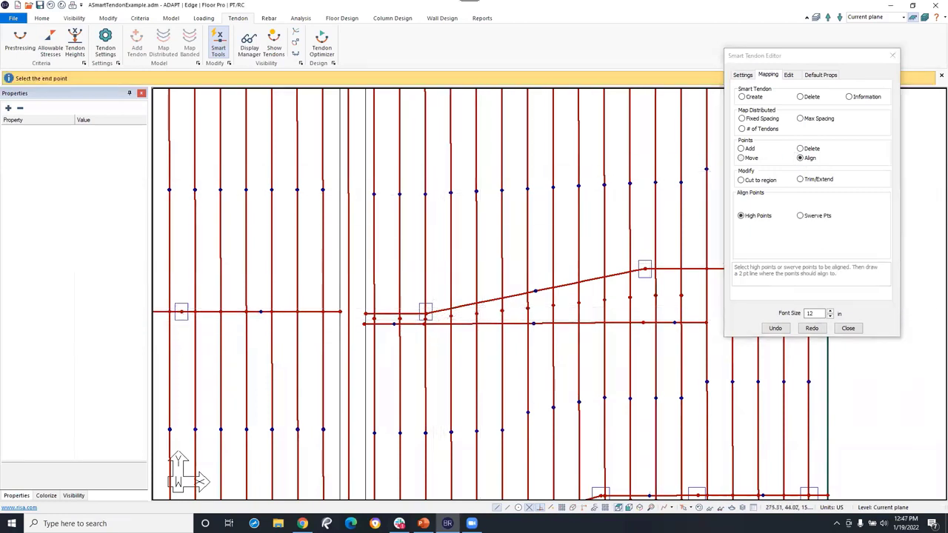
pyautogui.click(638, 295)
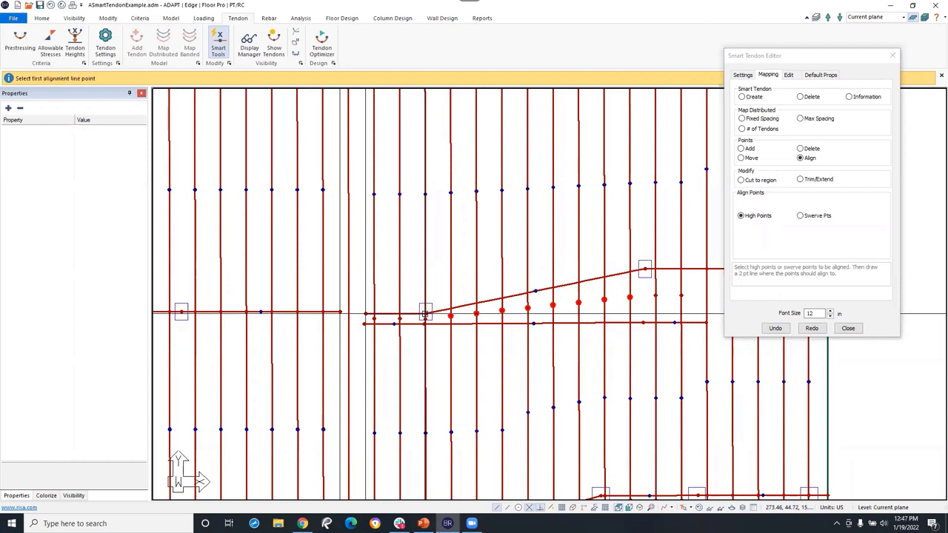
pyautogui.click(425, 313)
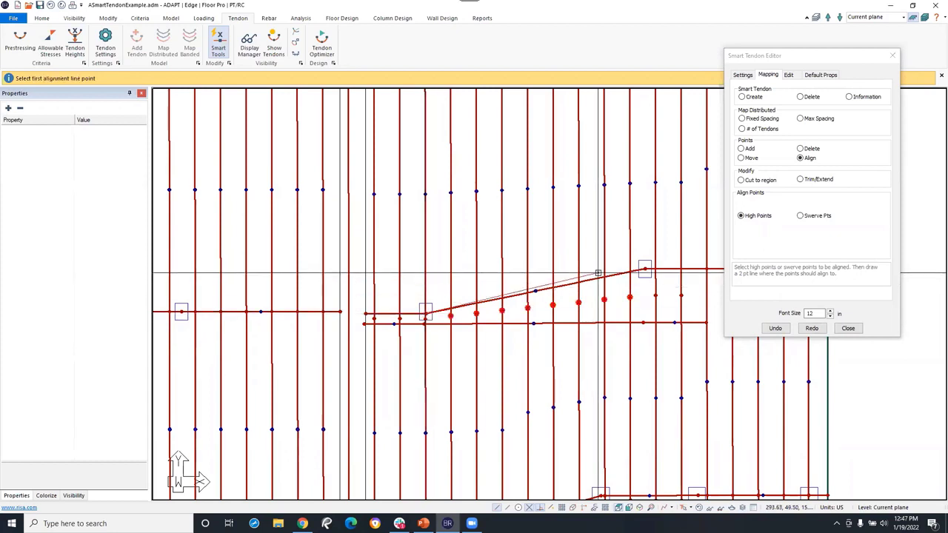
pyautogui.click(646, 267)
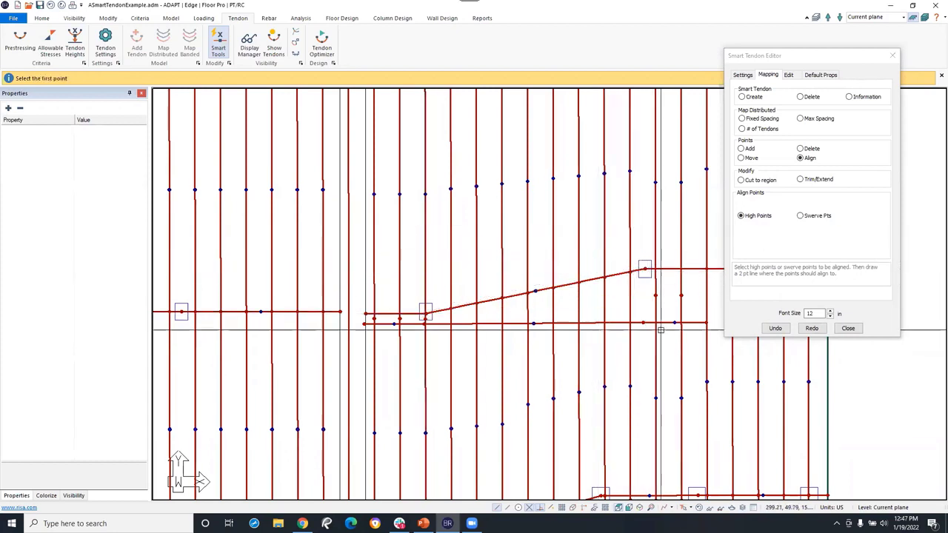
# Try aligning the high points of the two distributed tendons beside the sloping banded tendon's upper column to the horizontal banded tendon
pyautogui.scroll(5, 469, 335)
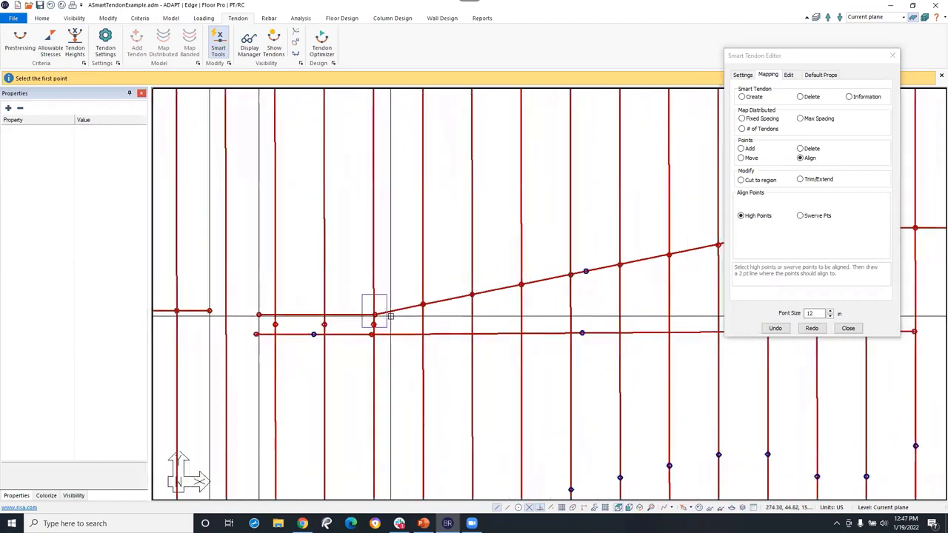
pyautogui.moveTo(698, 258); pyautogui.dragTo(406, 290, button='middle')
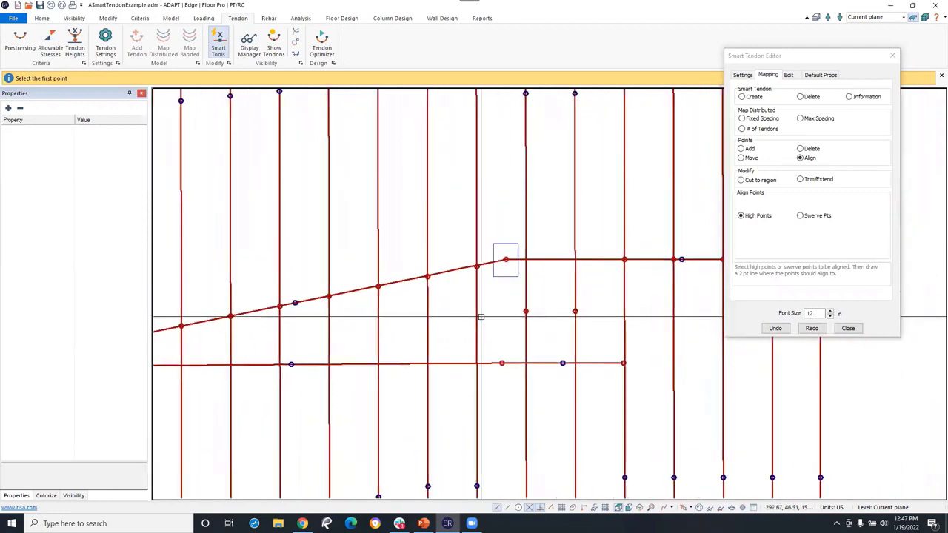
pyautogui.click(505, 260)
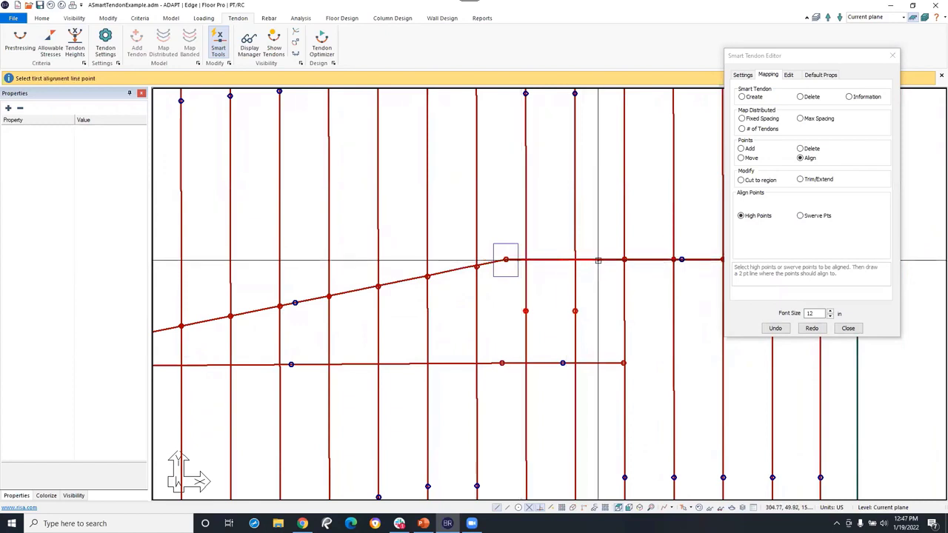
pyautogui.scroll(-3, 565, 308)
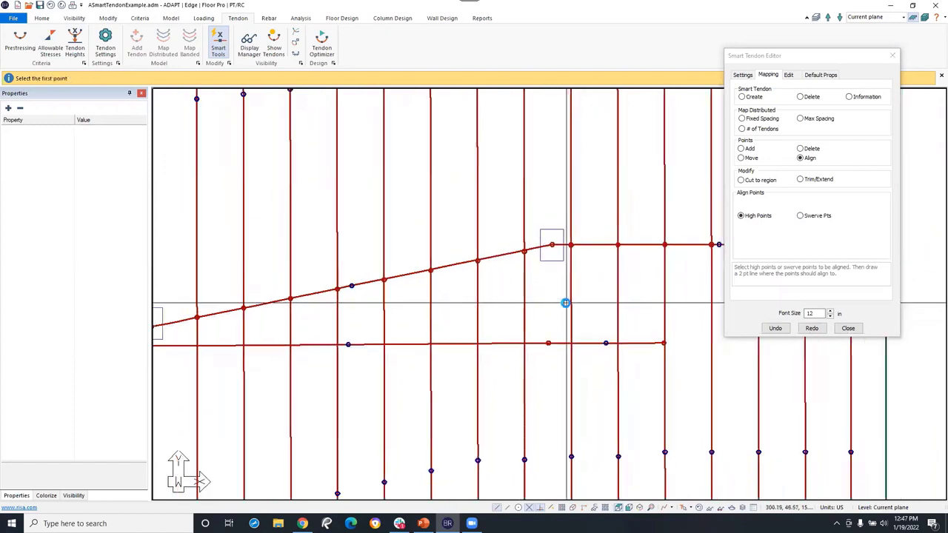
pyautogui.scroll(-5, 488, 322)
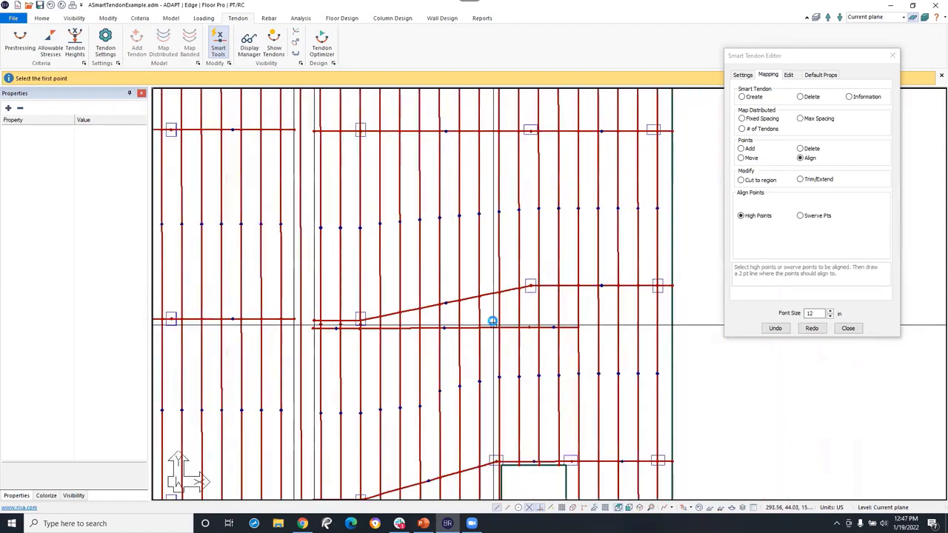
pyautogui.scroll(-2, 459, 360)
pyautogui.moveTo(378, 351); pyautogui.dragTo(603, 325, button='middle')
pyautogui.moveTo(459, 352); pyautogui.dragTo(504, 369, button='middle')
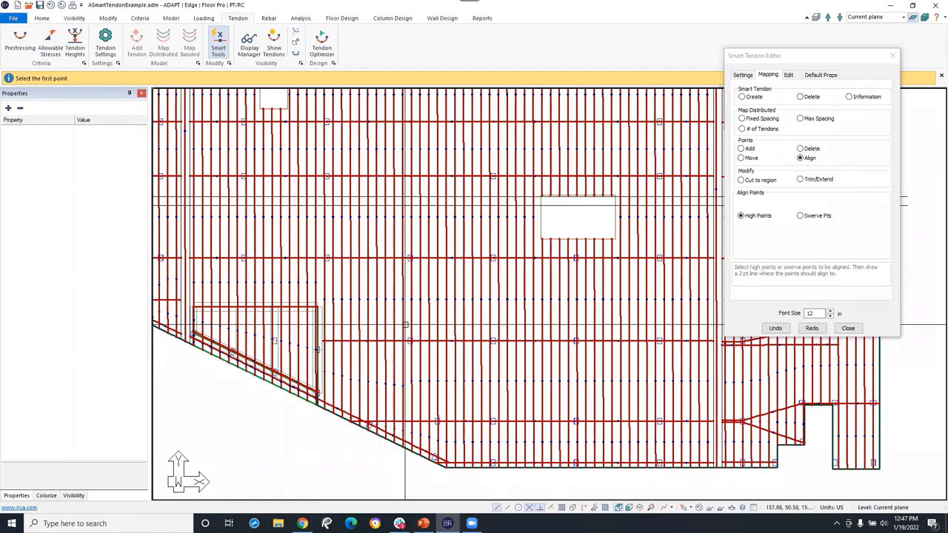
# Undo the high point alignments and the distributed tendon mapping, back to the slab with only its banded tendons
pyautogui.click(775, 329)
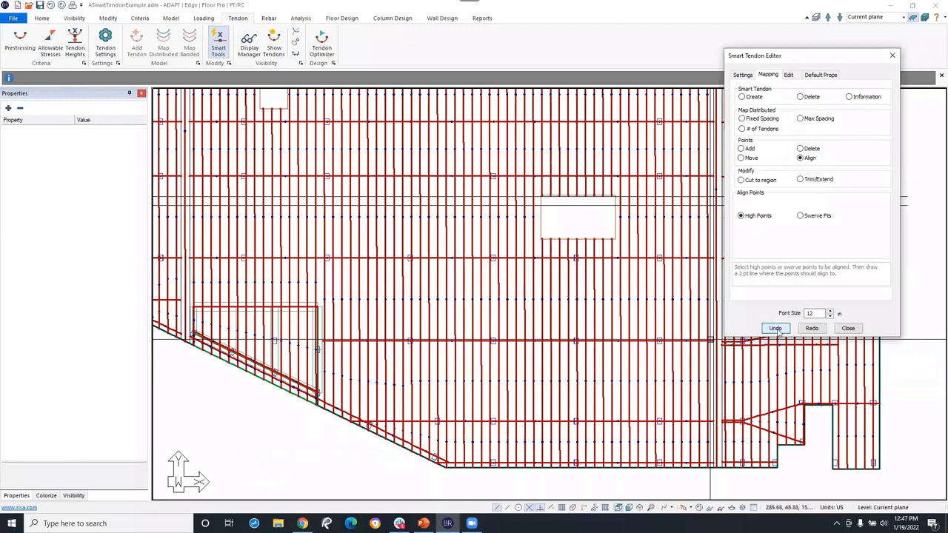
pyautogui.click(775, 329)
pyautogui.scroll(3, 407, 336)
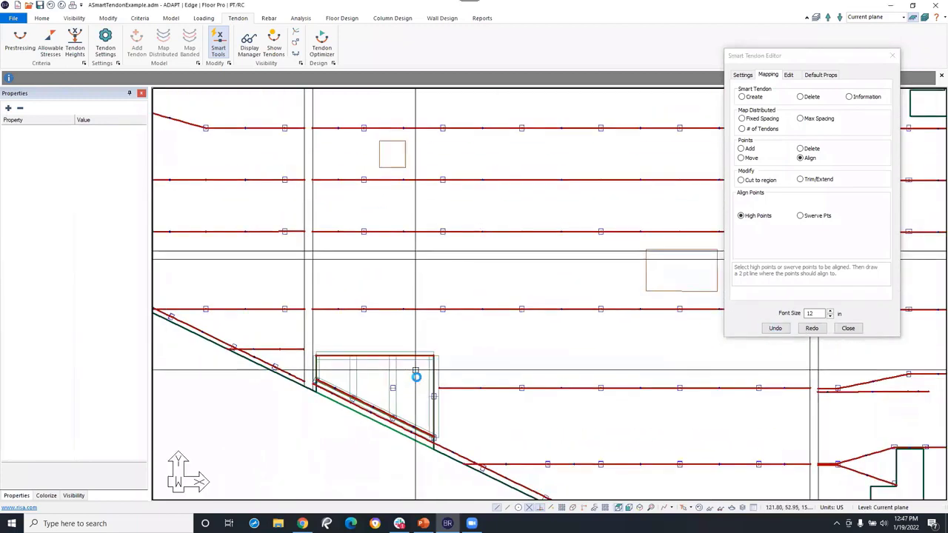
pyautogui.scroll(-5, 416, 376)
pyautogui.scroll(2, 775, 388)
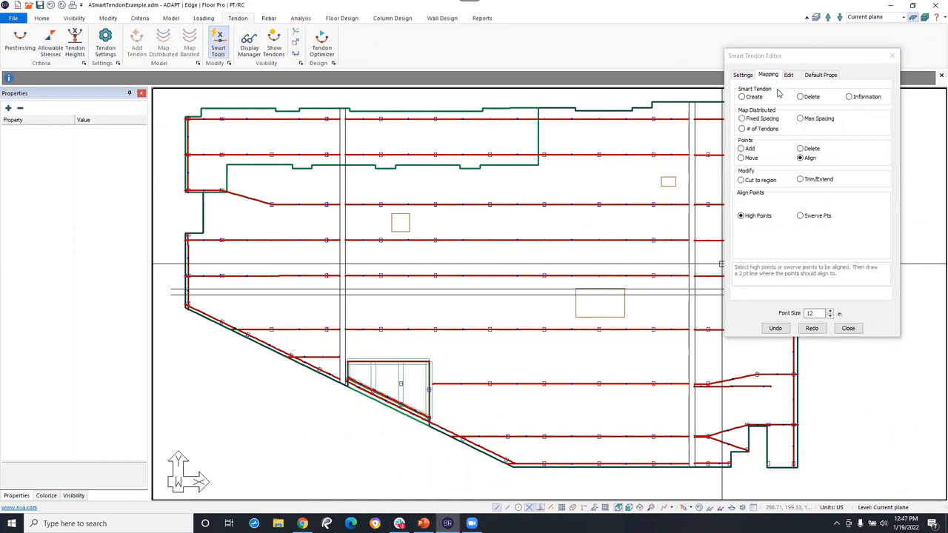
# Set distributed mapping to a 3 ft maximum spacing with a mapping region, and draw the selection line horizontally across the whole slab
pyautogui.click(800, 120)
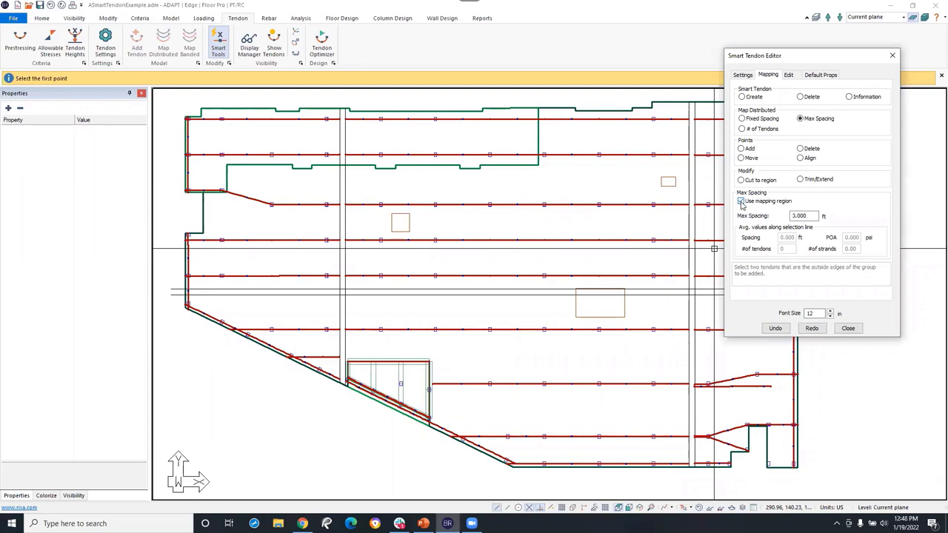
pyautogui.click(740, 202)
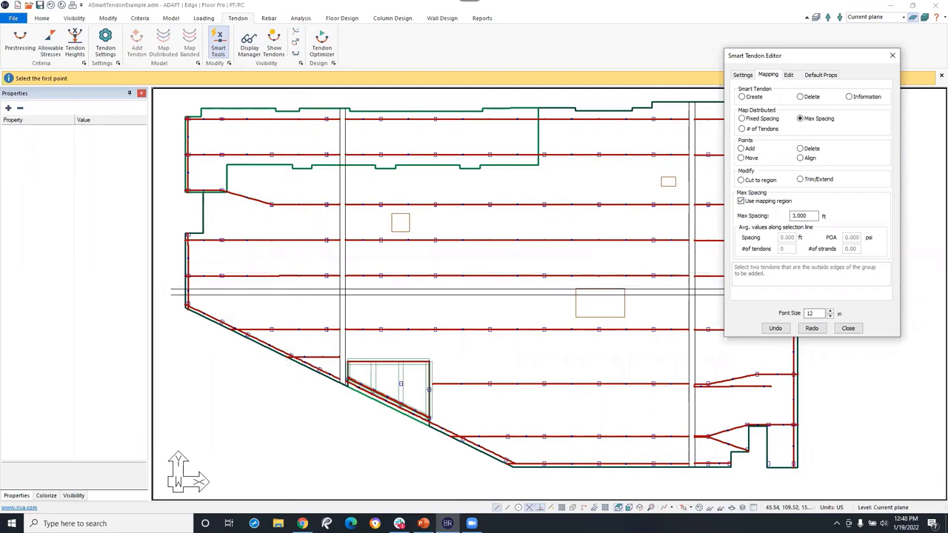
pyautogui.scroll(-5, 269, 269)
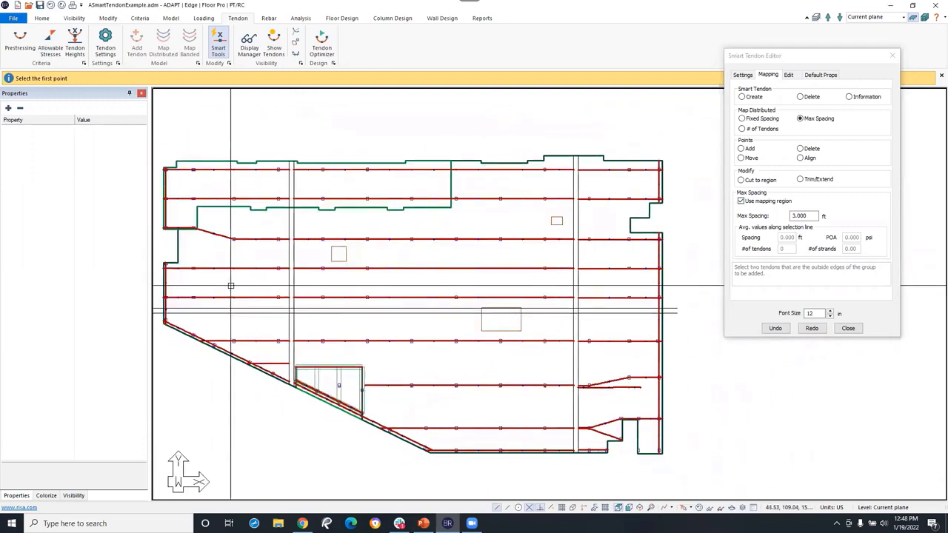
pyautogui.click(156, 283)
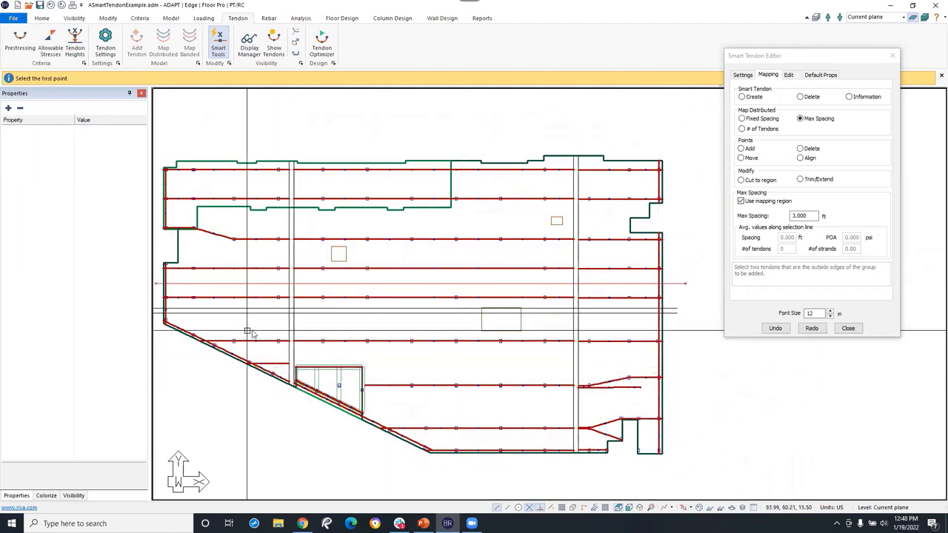
pyautogui.moveTo(250, 330); pyautogui.dragTo(294, 364, button='middle')
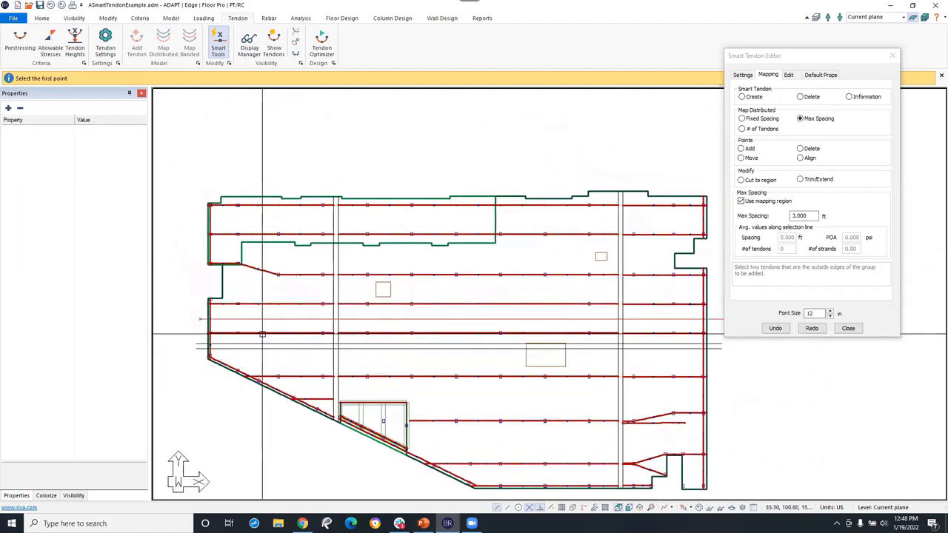
# Outline the mapping region outside the slab's left, upper and right edges and along its lower edge
pyautogui.click(188, 377)
pyautogui.click(192, 170)
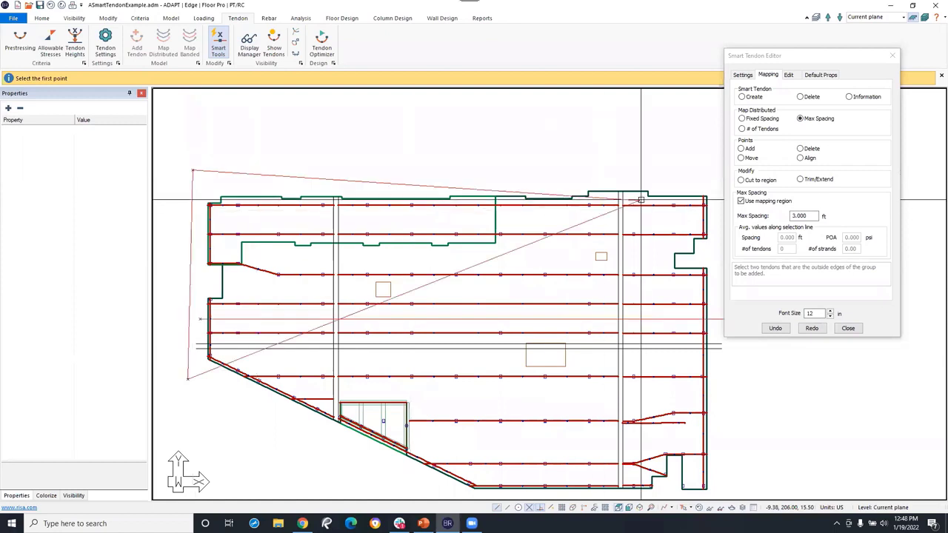
pyautogui.click(714, 180)
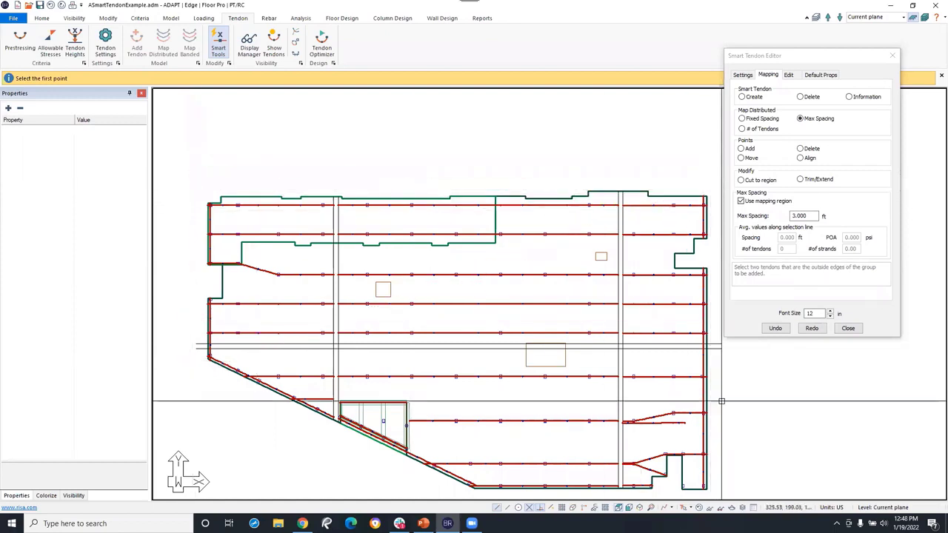
pyautogui.click(709, 471)
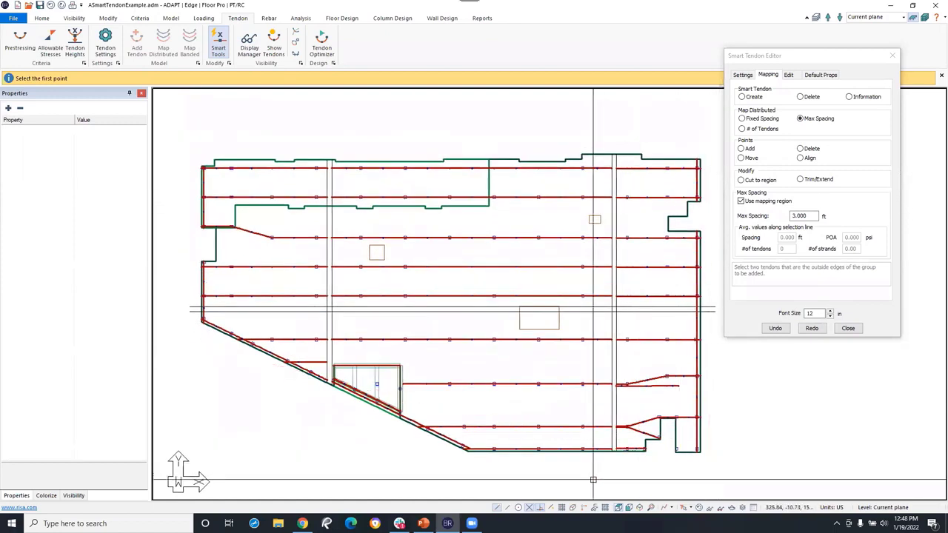
pyautogui.click(404, 473)
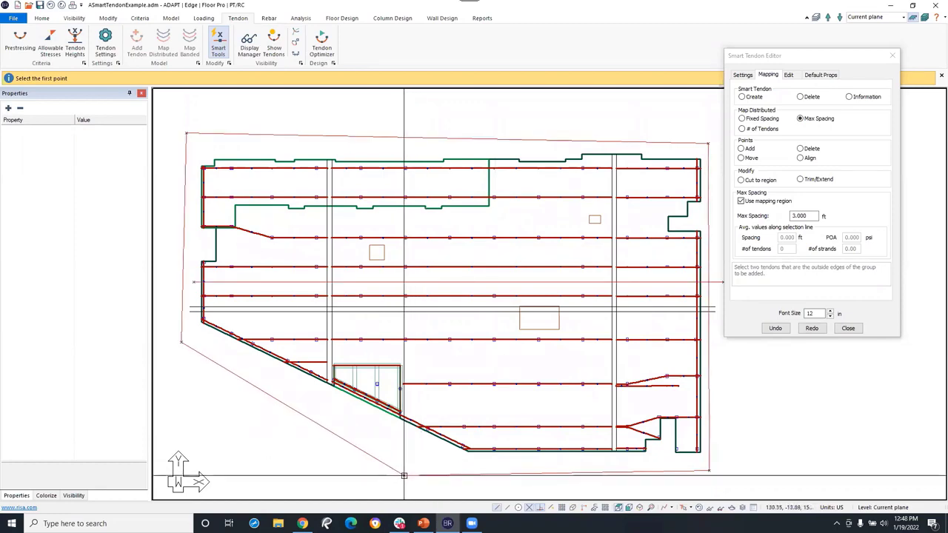
# Route the mapping region around the triangular framed area at the sloping edge, and close it to map the distributed tendons
pyautogui.scroll(2, 402, 373)
pyautogui.scroll(3, 401, 356)
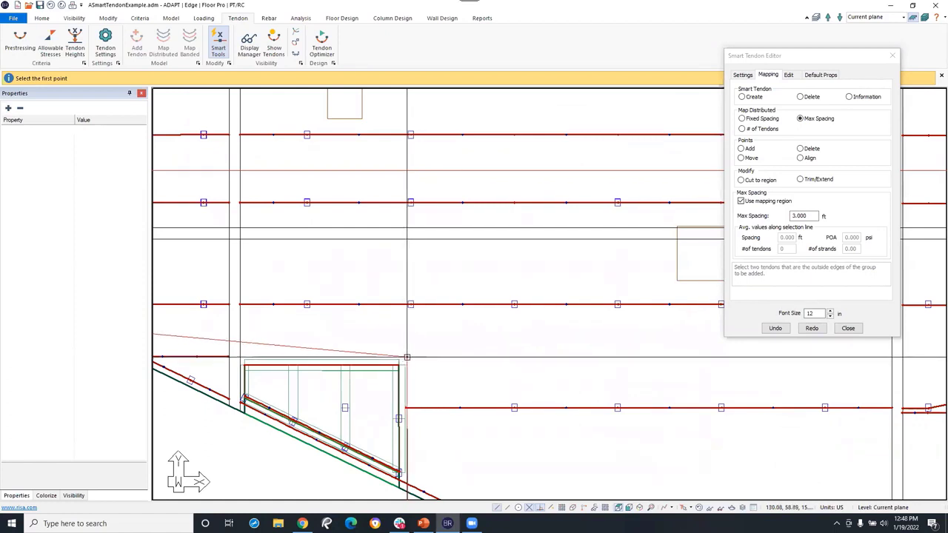
pyautogui.click(407, 357)
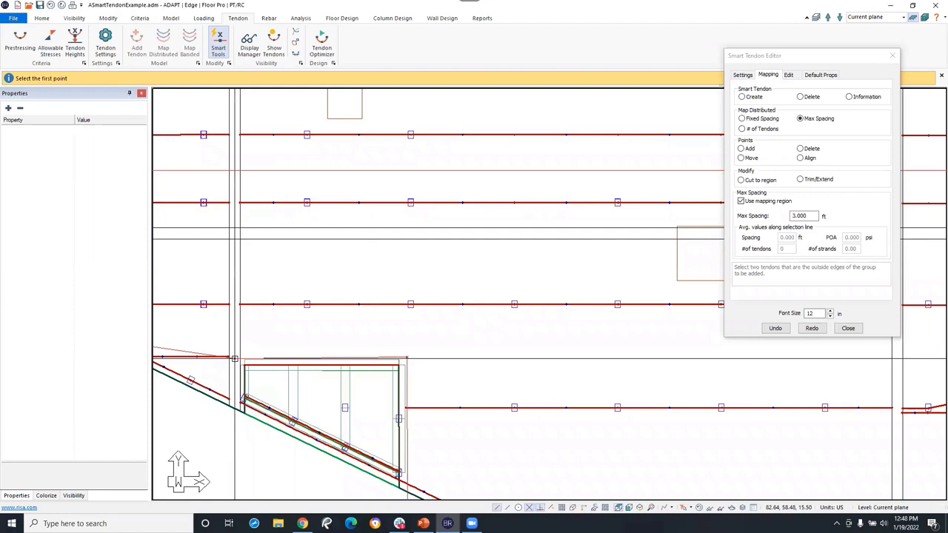
pyautogui.scroll(-4, 234, 358)
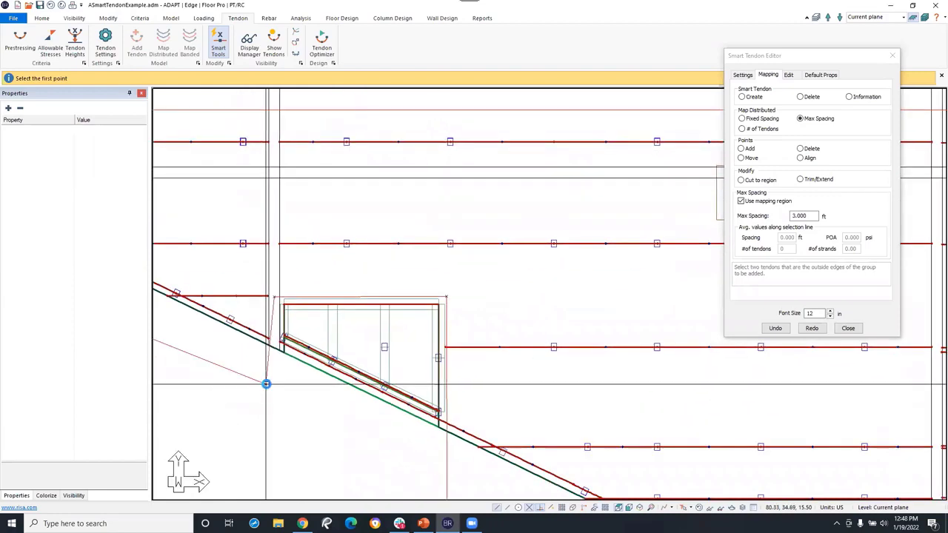
pyautogui.scroll(-3, 370, 405)
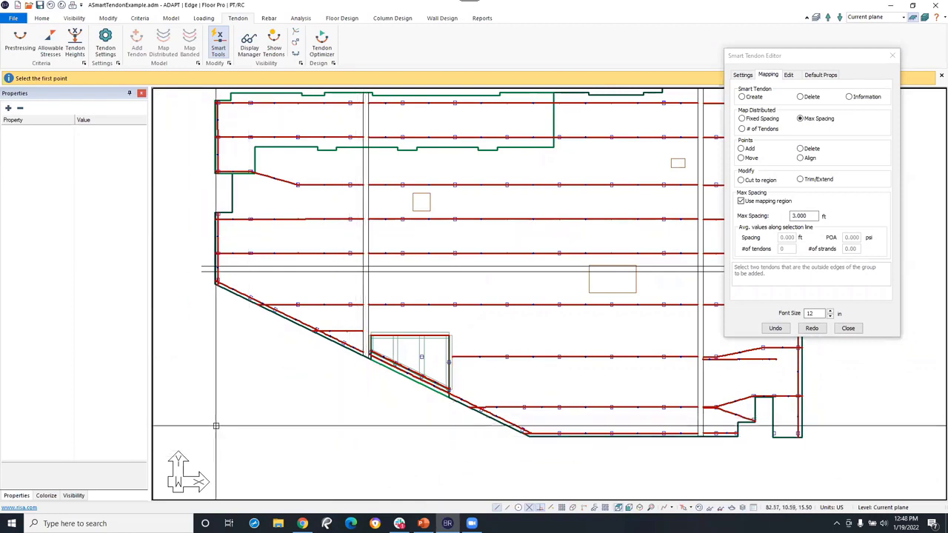
pyautogui.rightClick(254, 337)
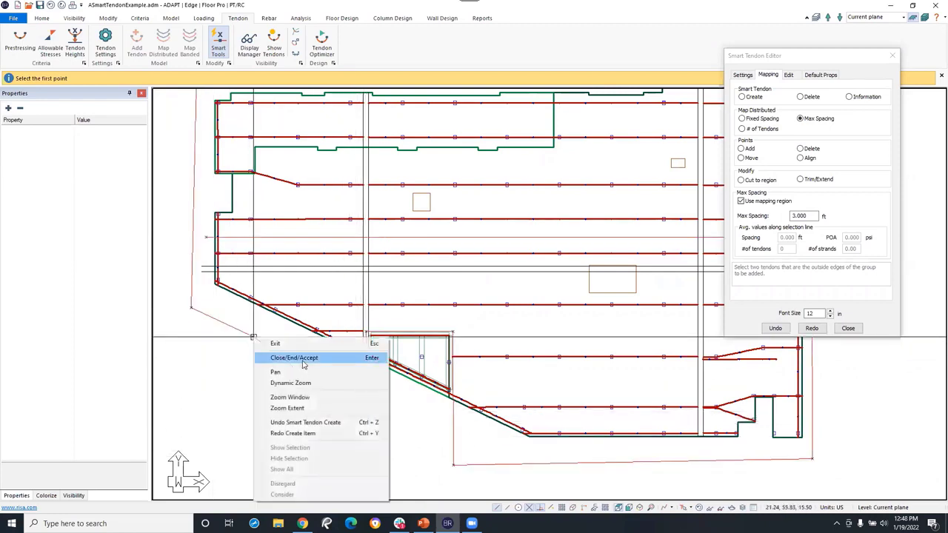
pyautogui.click(299, 358)
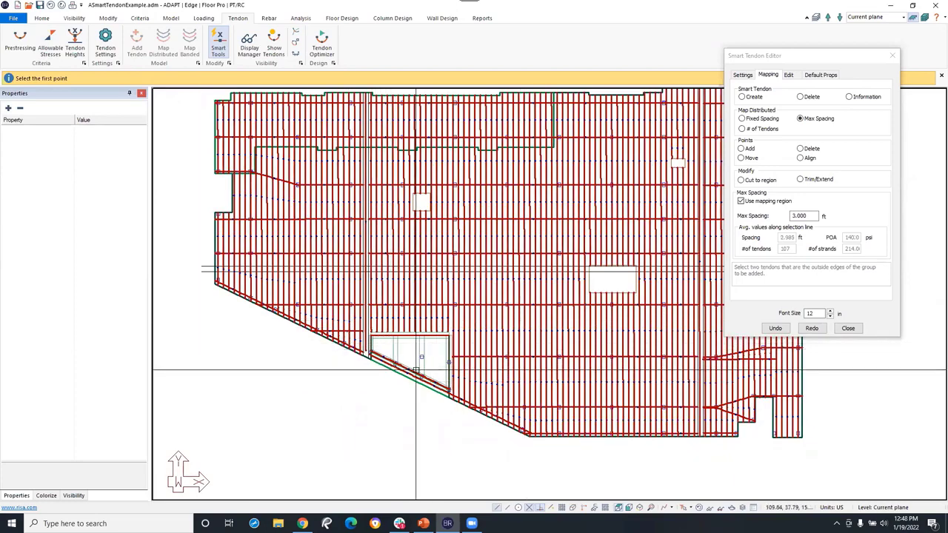
pyautogui.moveTo(612, 276); pyautogui.dragTo(519, 318, button='middle')
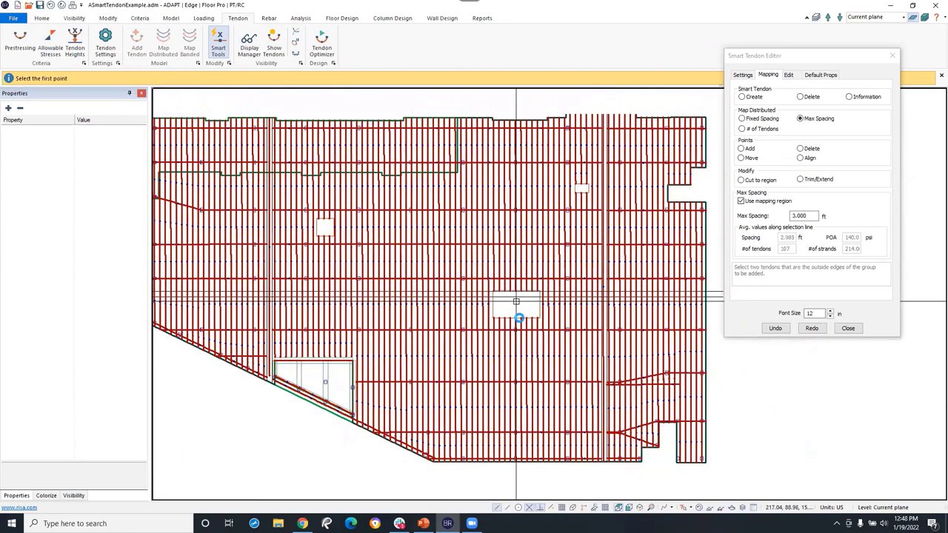
pyautogui.scroll(-1, 516, 299)
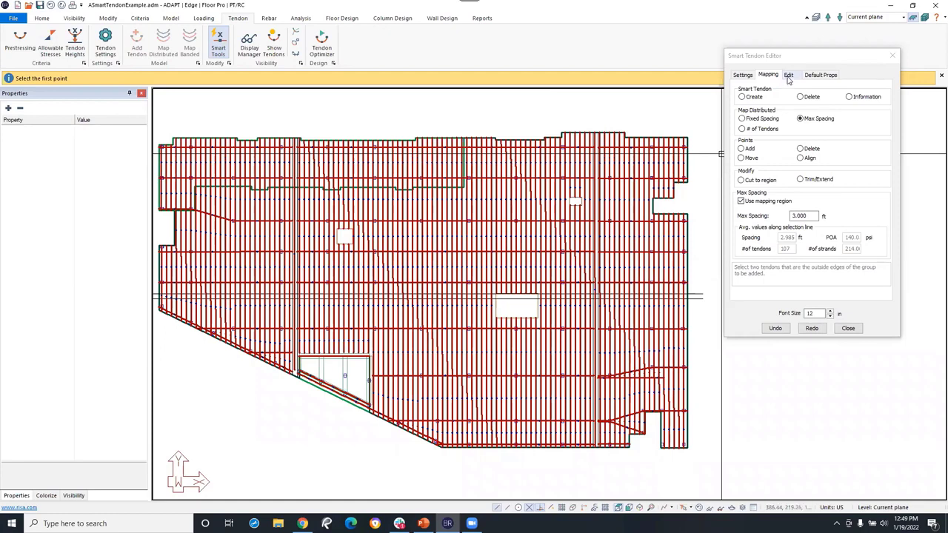
# Set the CGS to 1.50 in for the row of distributed tendon low points between the two lowest interior banded tendons
pyautogui.click(788, 77)
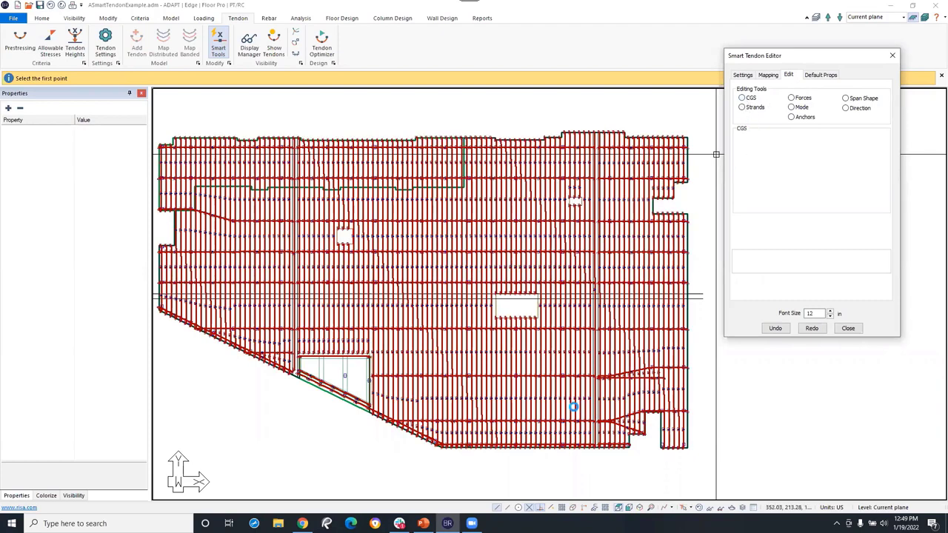
pyautogui.scroll(5, 584, 408)
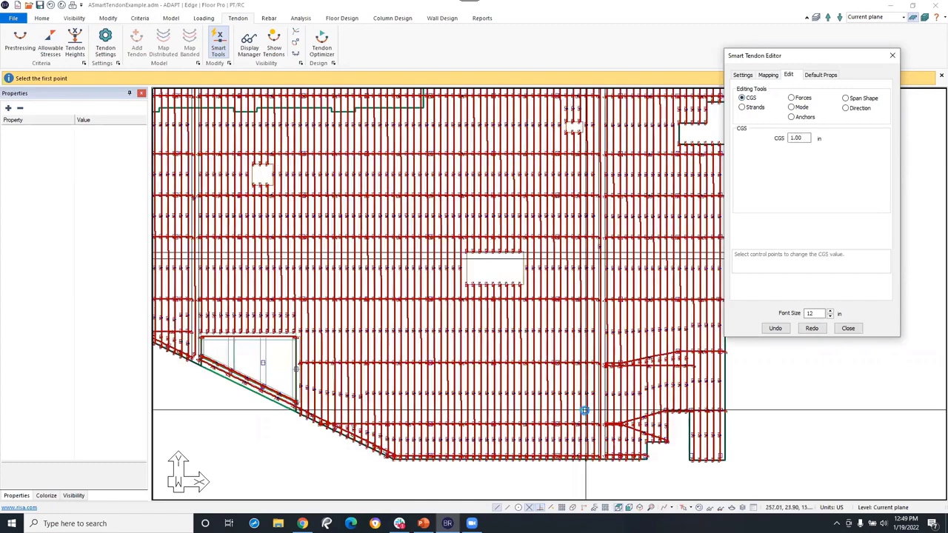
pyautogui.scroll(3, 585, 411)
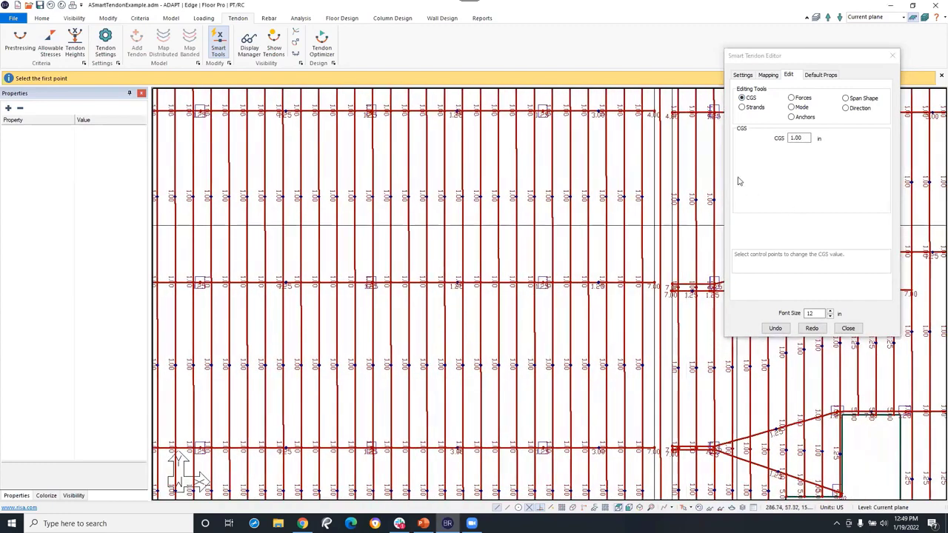
pyautogui.doubleClick(797, 138)
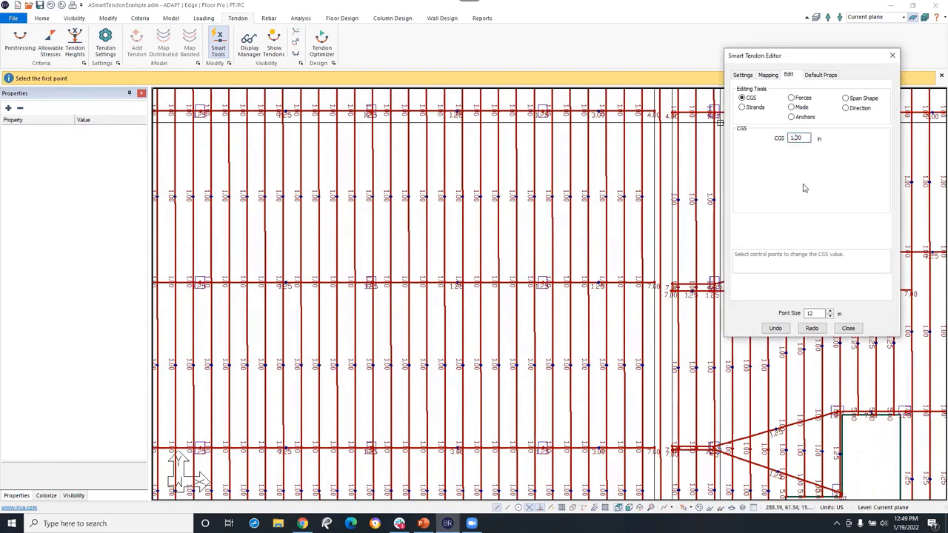
pyautogui.write('1.50')
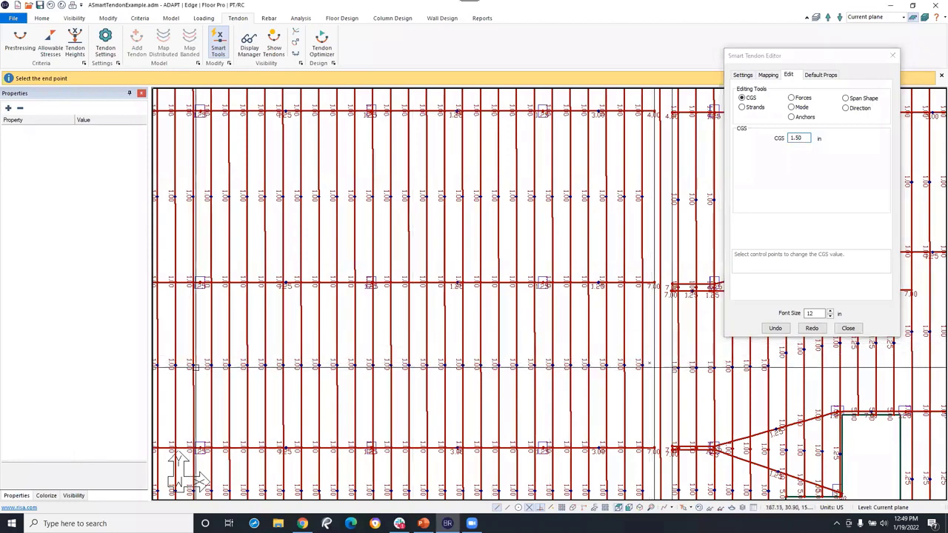
pyautogui.click(201, 365)
pyautogui.click(649, 364)
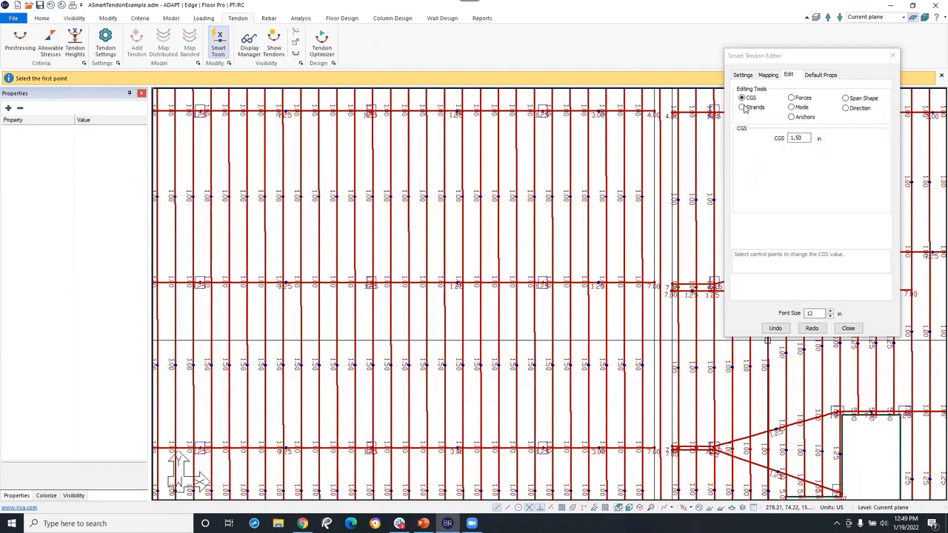
# Review the Smart Tendon editing tools for strands, forces, tendon mode and anchors
pyautogui.click(741, 108)
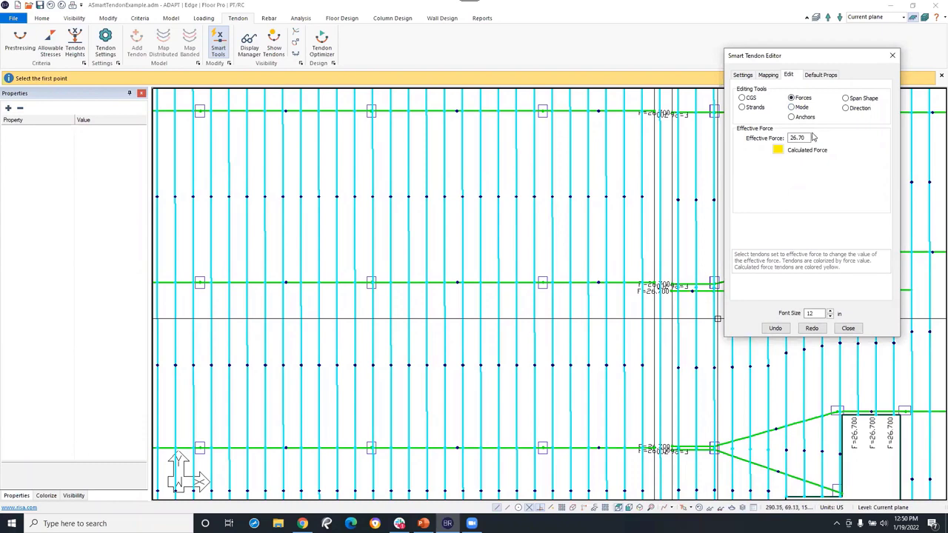
pyautogui.click(791, 107)
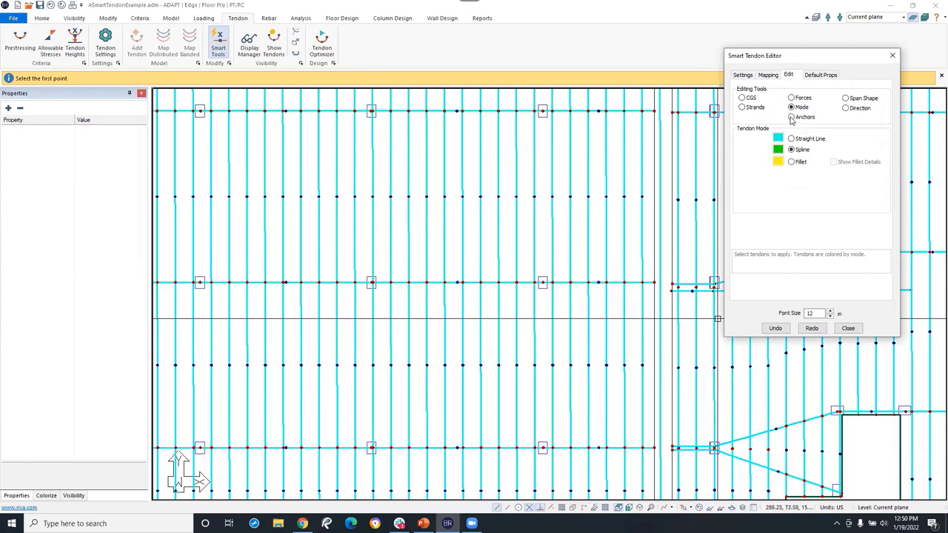
pyautogui.click(791, 117)
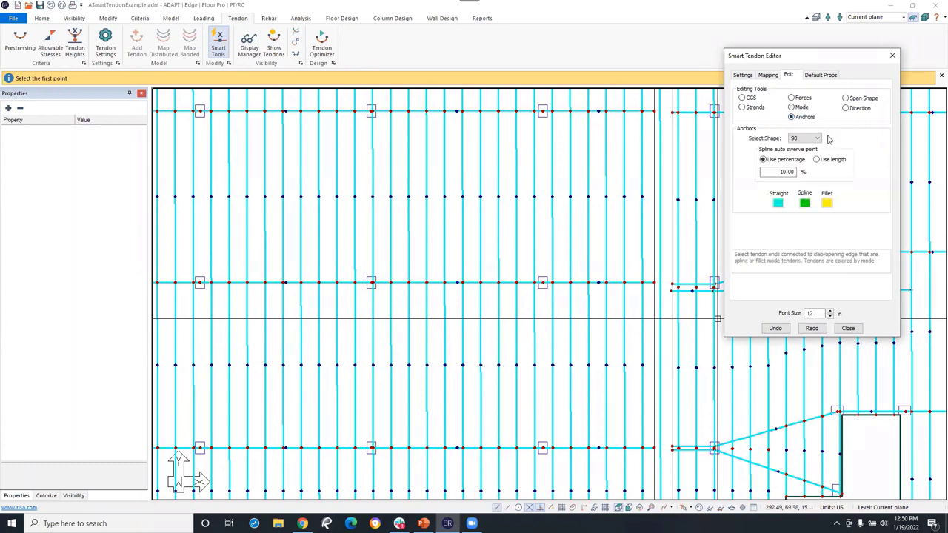
# Review the Smart Tendon span shape tool and its available span shapes, and close the editor
pyautogui.click(846, 98)
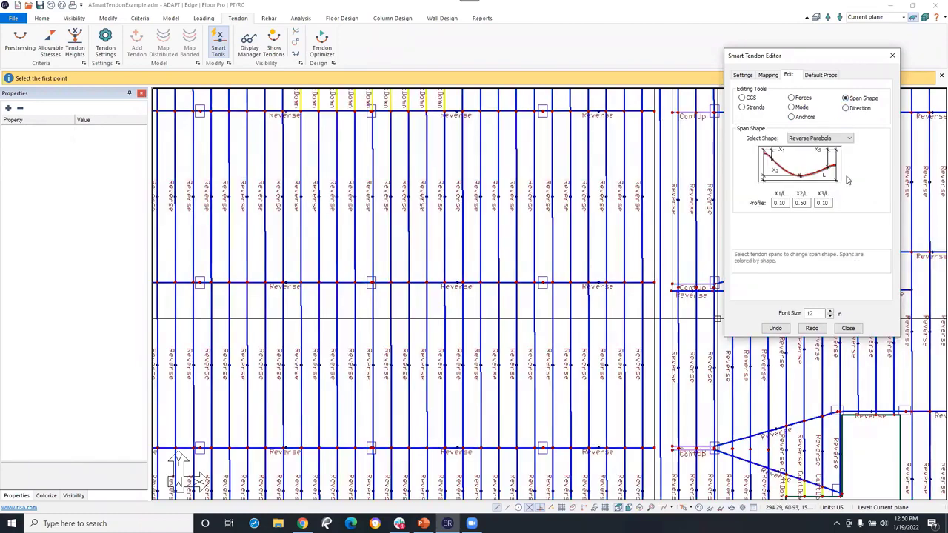
pyautogui.click(850, 140)
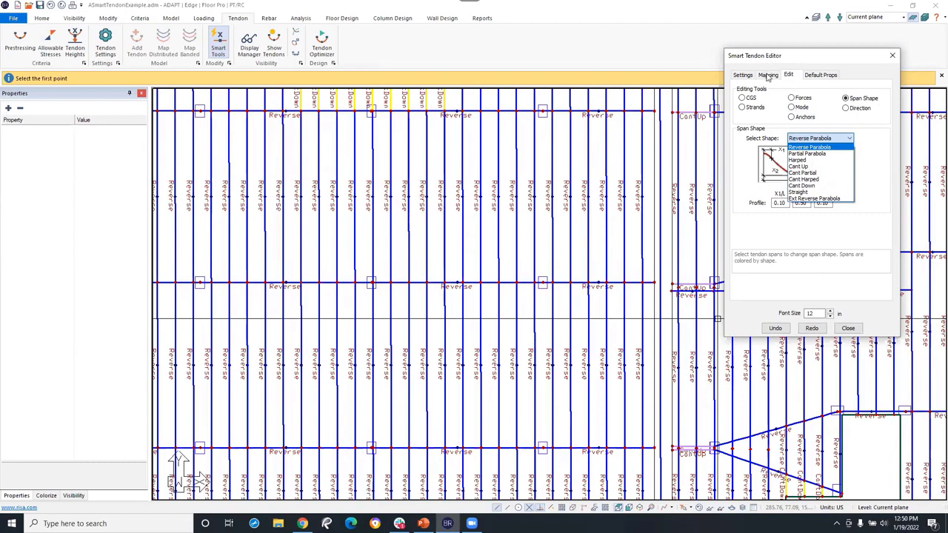
pyautogui.click(767, 117)
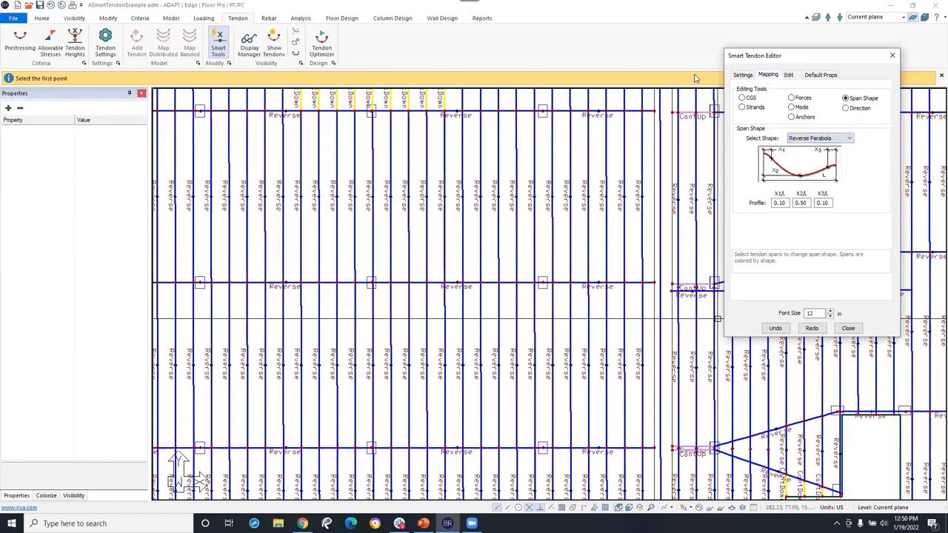
pyautogui.click(848, 328)
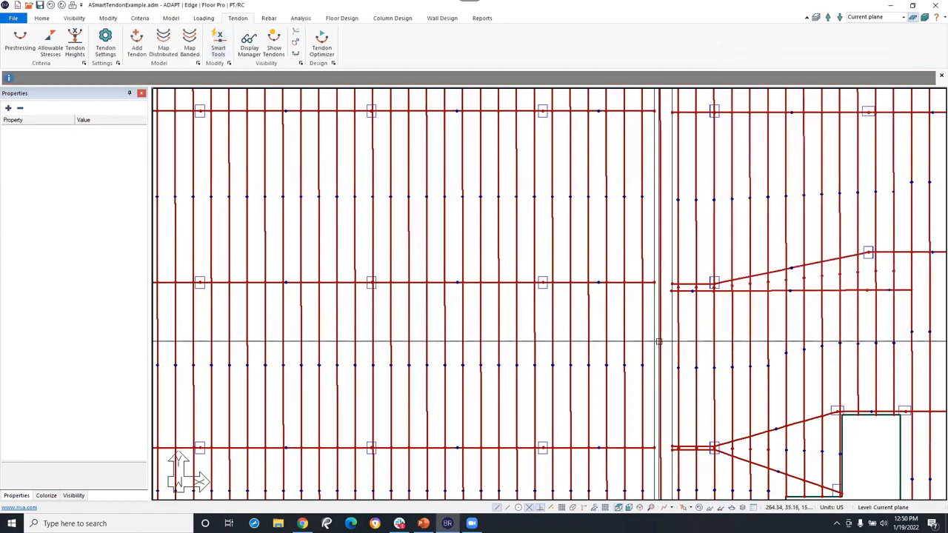
# Delete the distributed tendon running inside the narrow vertical strip near the slab's right end
pyautogui.click(679, 226)
pyautogui.press('Escape')
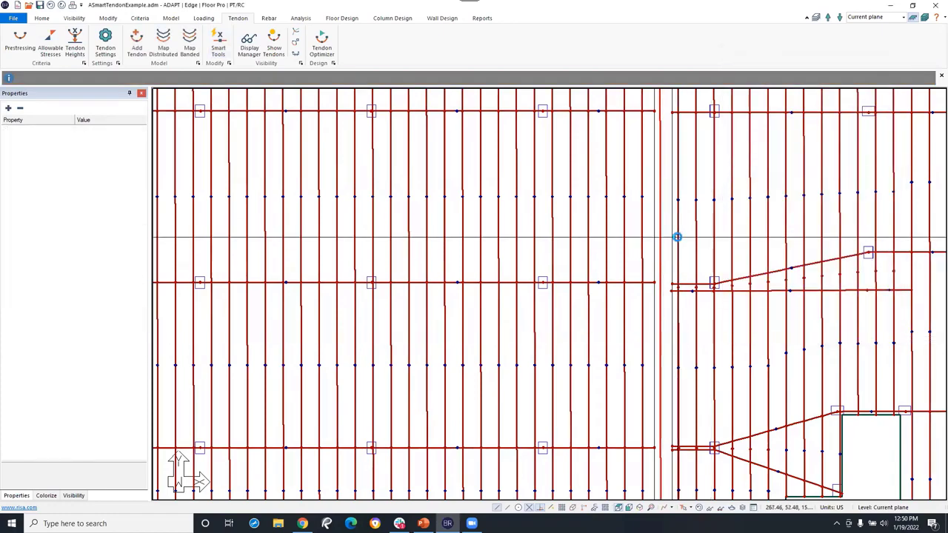
pyautogui.moveTo(493, 269); pyautogui.dragTo(573, 321, button='middle')
pyautogui.scroll(-5, 572, 321)
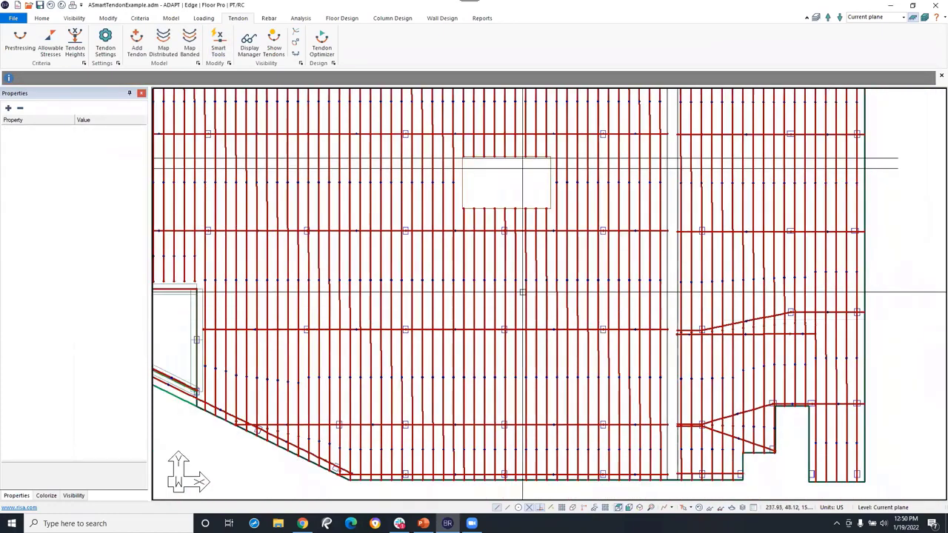
pyautogui.scroll(3, 581, 334)
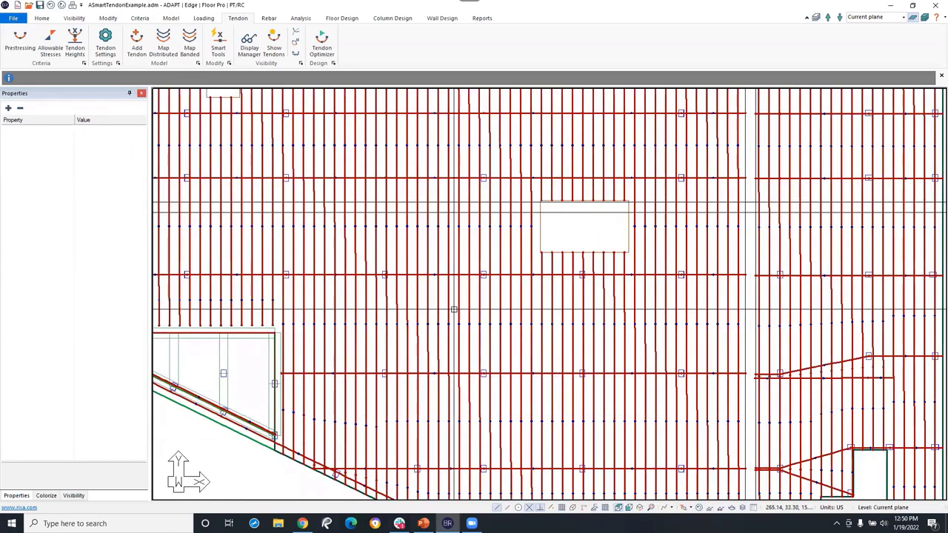
# Delete the distributed tendon inside the narrow vertical strip beside the triangular framed area
pyautogui.moveTo(409, 309); pyautogui.dragTo(596, 338, button='middle')
pyautogui.rightClick(384, 400)
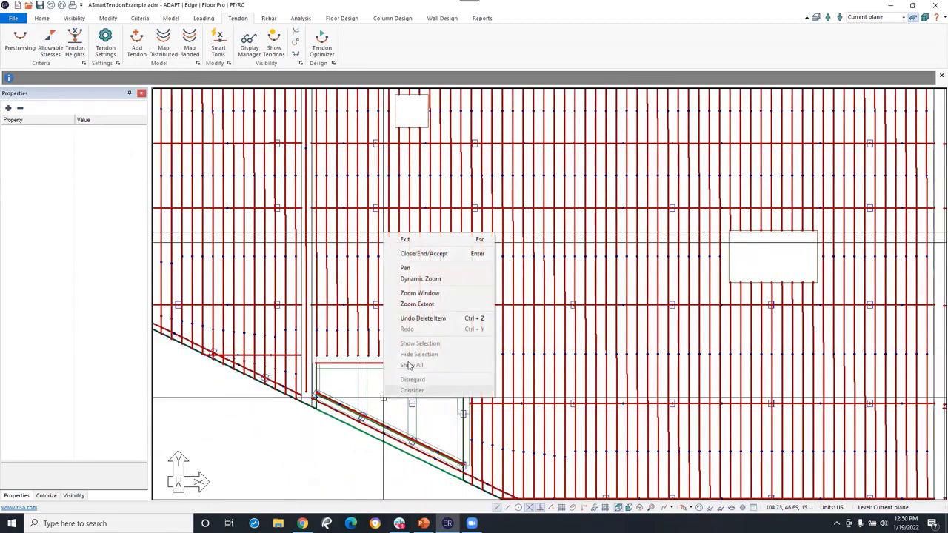
pyautogui.click(396, 239)
pyautogui.click(309, 361)
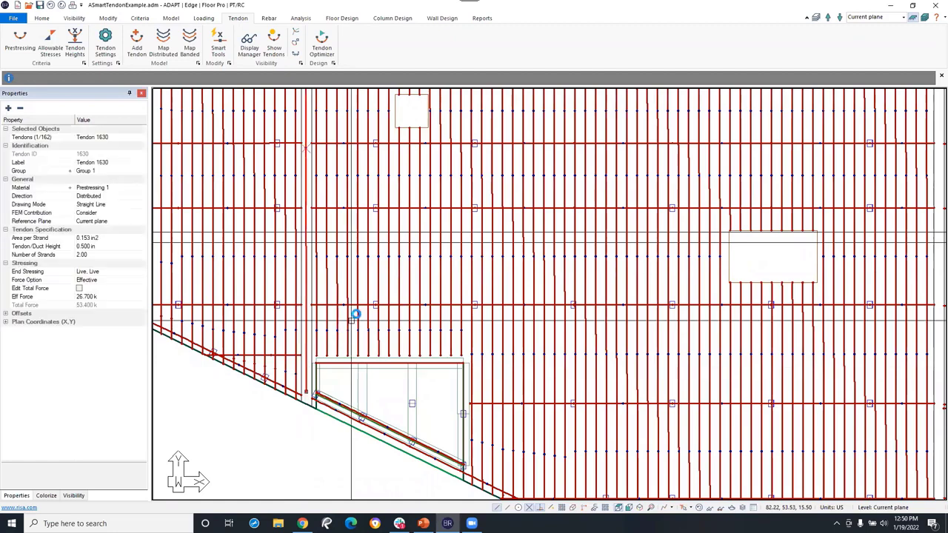
pyautogui.press('Escape')
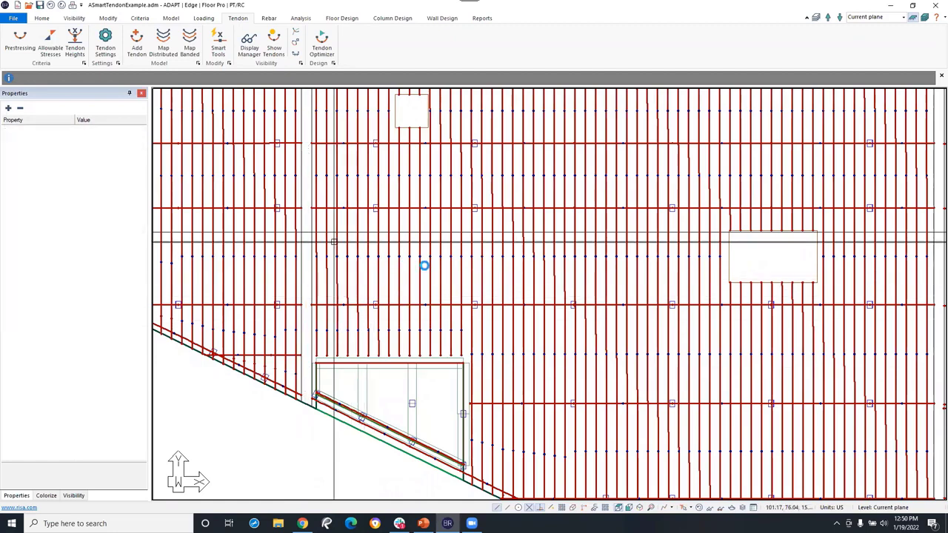
# Start a Cut to region outline outside the slab's left edge, at the upper line of the narrow horizontal strip
pyautogui.moveTo(422, 264); pyautogui.dragTo(528, 291, button='middle')
pyautogui.scroll(-3, 432, 271)
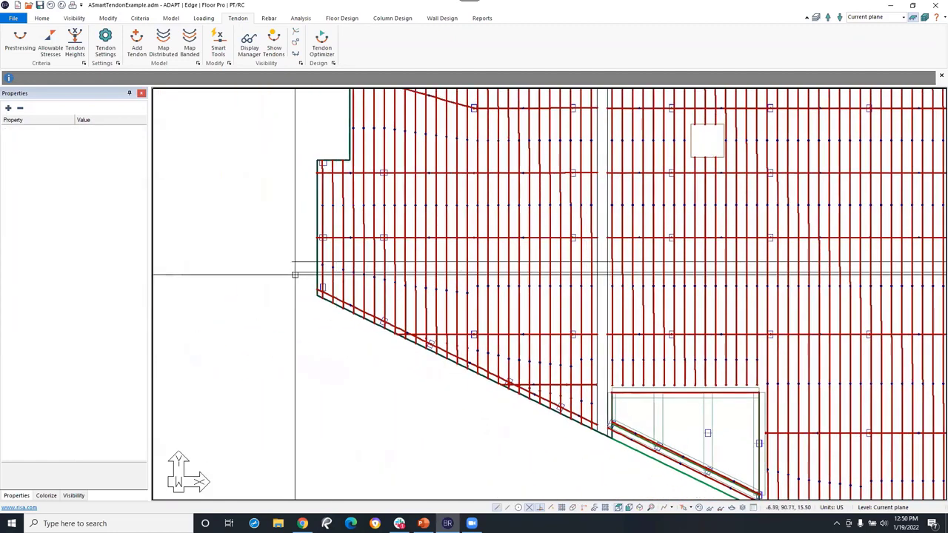
pyautogui.scroll(3, 434, 303)
pyautogui.moveTo(682, 289); pyautogui.dragTo(474, 301, button='middle')
pyautogui.moveTo(716, 334); pyautogui.dragTo(476, 303, button='middle')
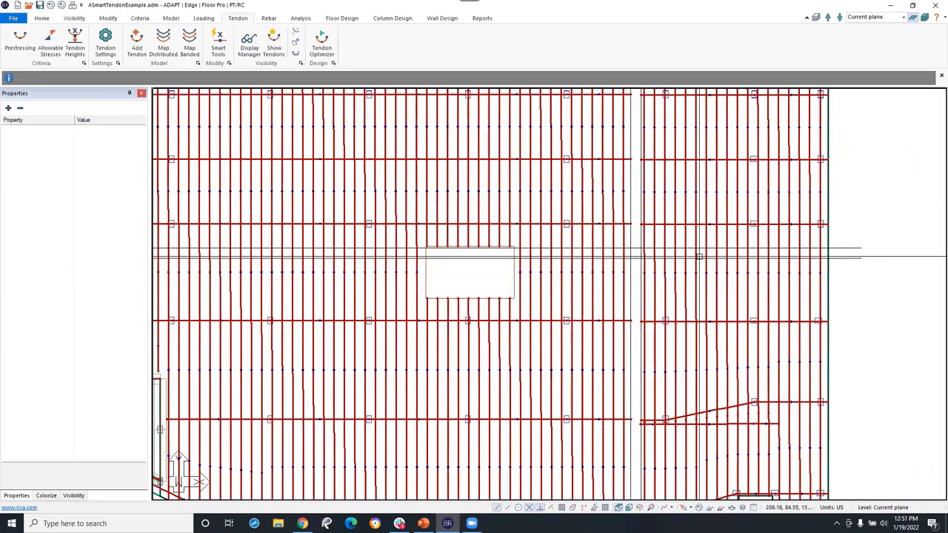
pyautogui.moveTo(378, 253); pyautogui.dragTo(479, 266, button='middle')
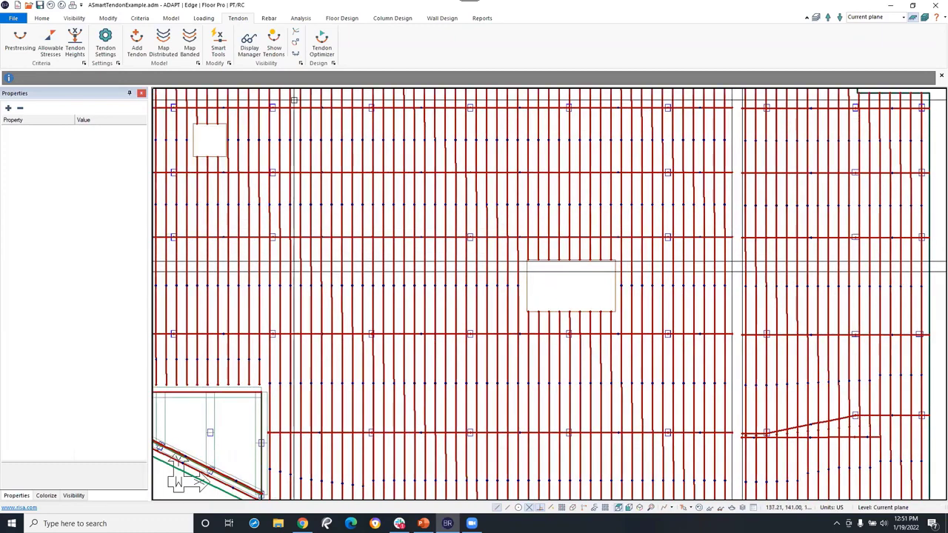
pyautogui.click(218, 45)
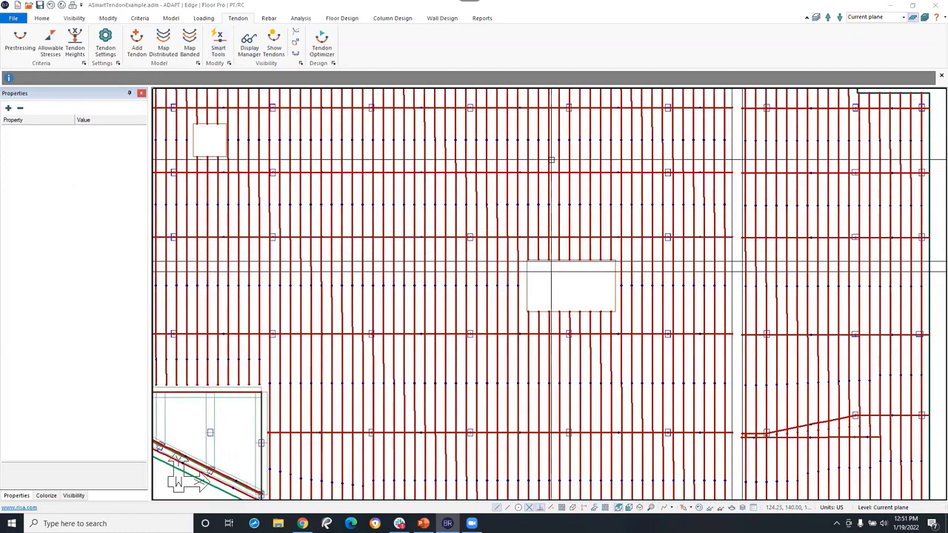
pyautogui.click(770, 76)
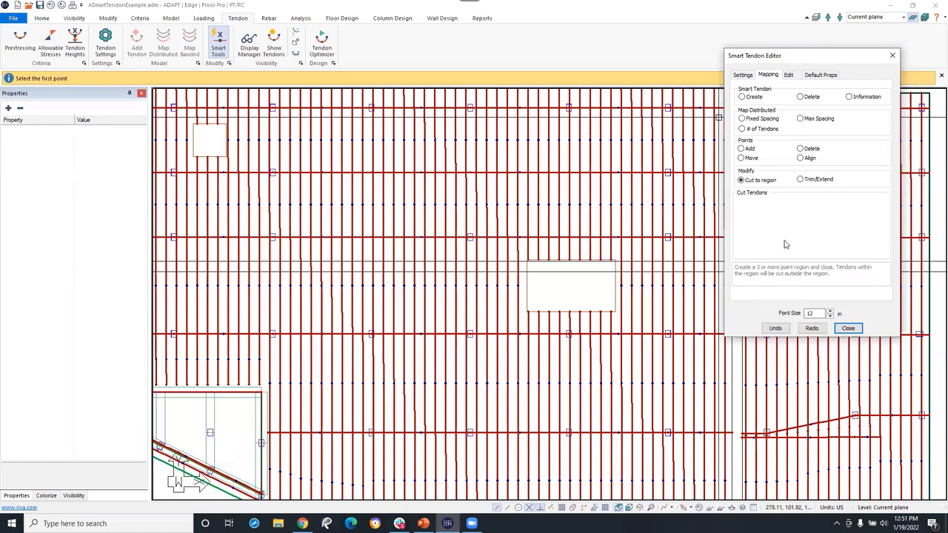
pyautogui.moveTo(316, 261); pyautogui.dragTo(525, 254, button='middle')
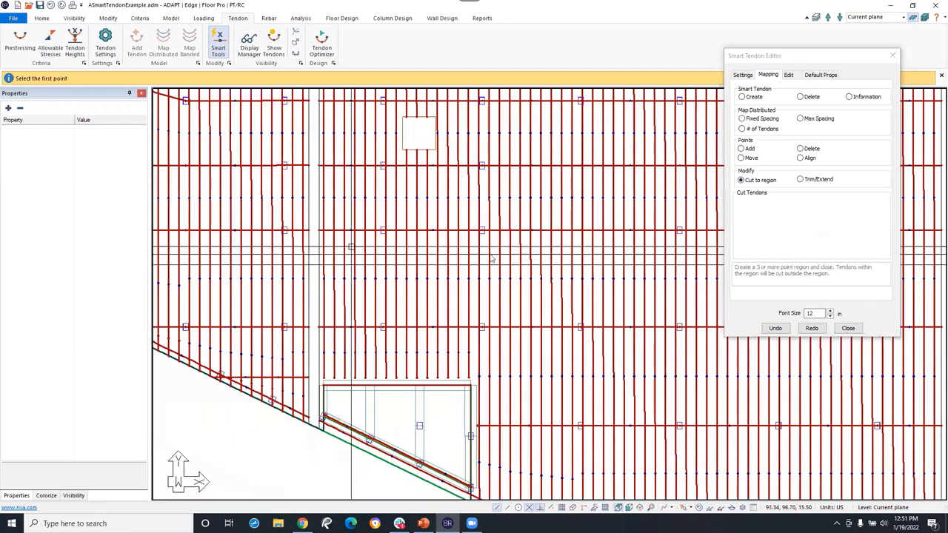
pyautogui.scroll(5, 356, 291)
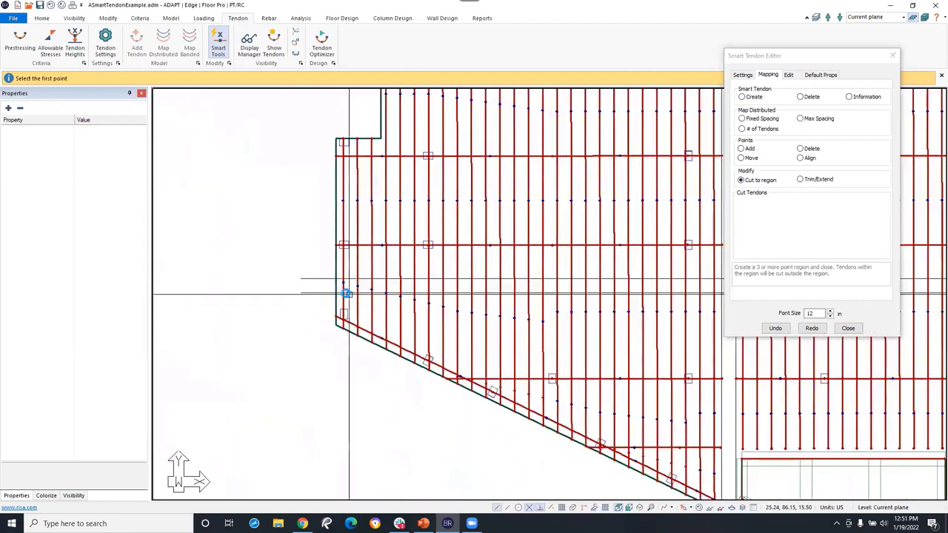
pyautogui.scroll(1, 346, 293)
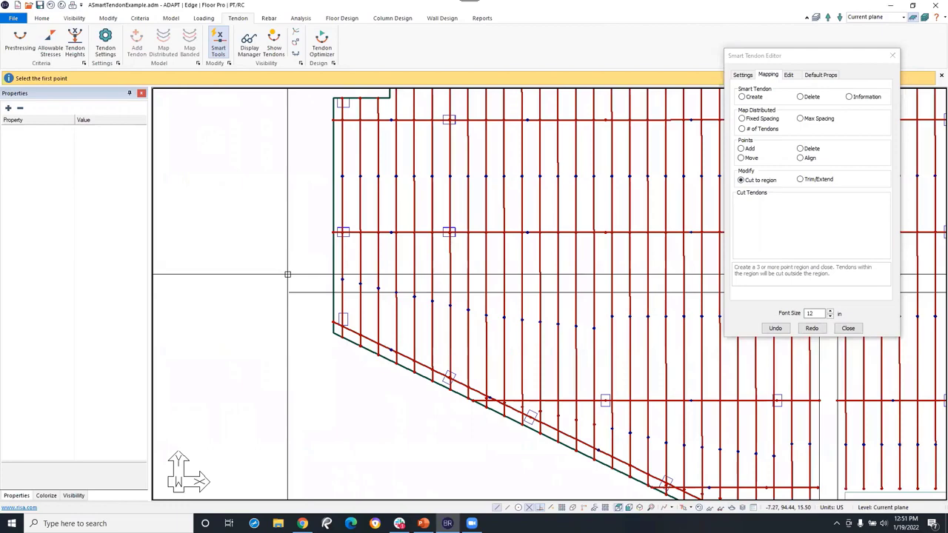
pyautogui.click(287, 274)
# Extend the cut region along the horizontal strip's upper line past the slab's right edge, and down to the strip's lower line
pyautogui.moveTo(522, 337); pyautogui.dragTo(260, 323, button='middle')
pyautogui.scroll(-2, 521, 323)
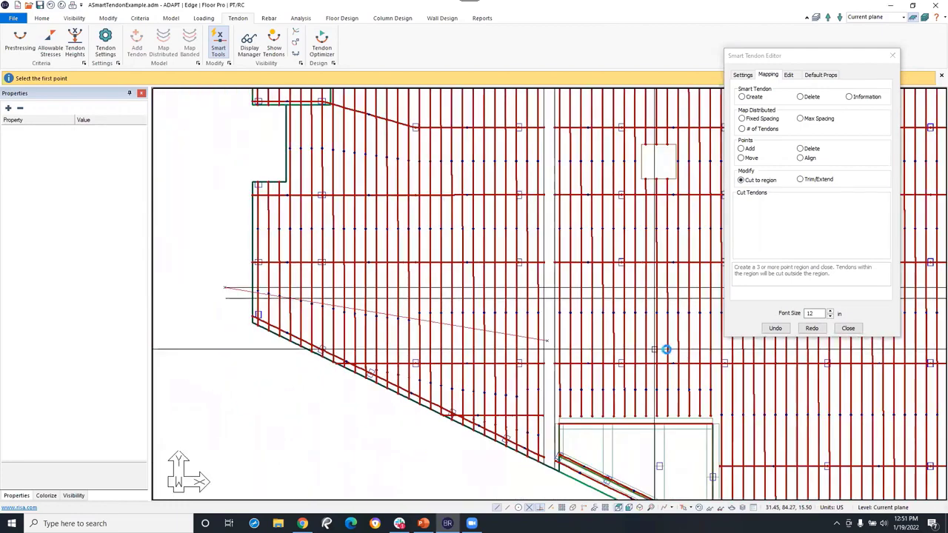
pyautogui.scroll(-2, 654, 348)
pyautogui.moveTo(675, 348); pyautogui.dragTo(417, 334, button='middle')
pyautogui.moveTo(632, 333); pyautogui.dragTo(384, 329, button='middle')
pyautogui.moveTo(644, 299); pyautogui.dragTo(587, 296, button='middle')
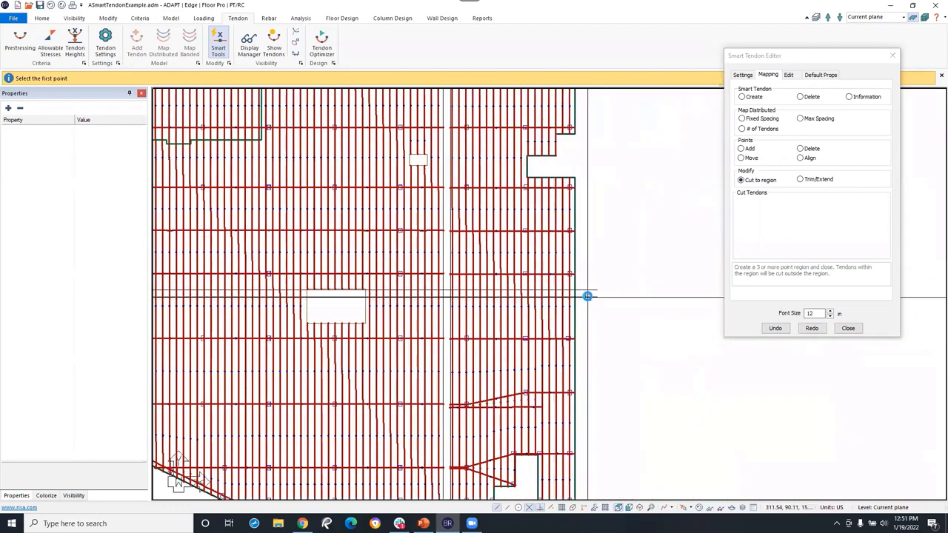
pyautogui.scroll(3, 589, 295)
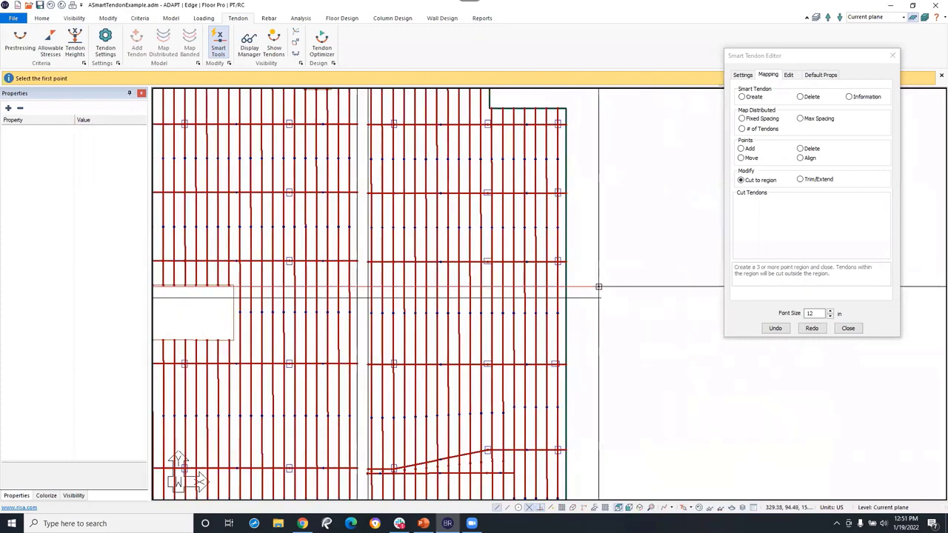
pyautogui.click(598, 287)
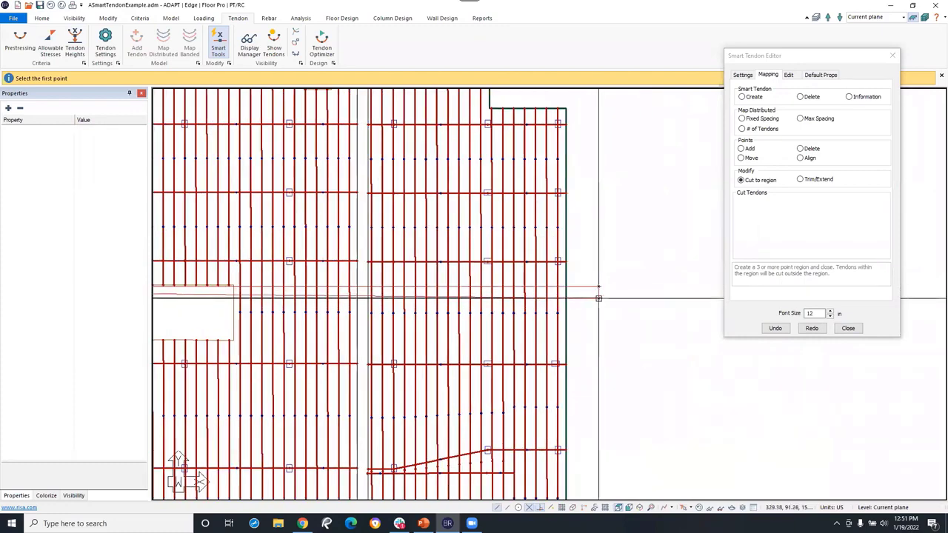
pyautogui.click(598, 298)
# Run the cut region back along the strip's lower line past the slab's left edge, and close it to cut the distributed tendons
pyautogui.moveTo(325, 321); pyautogui.dragTo(583, 324, button='middle')
pyautogui.moveTo(172, 326); pyautogui.dragTo(449, 330, button='middle')
pyautogui.moveTo(294, 321); pyautogui.dragTo(538, 329, button='middle')
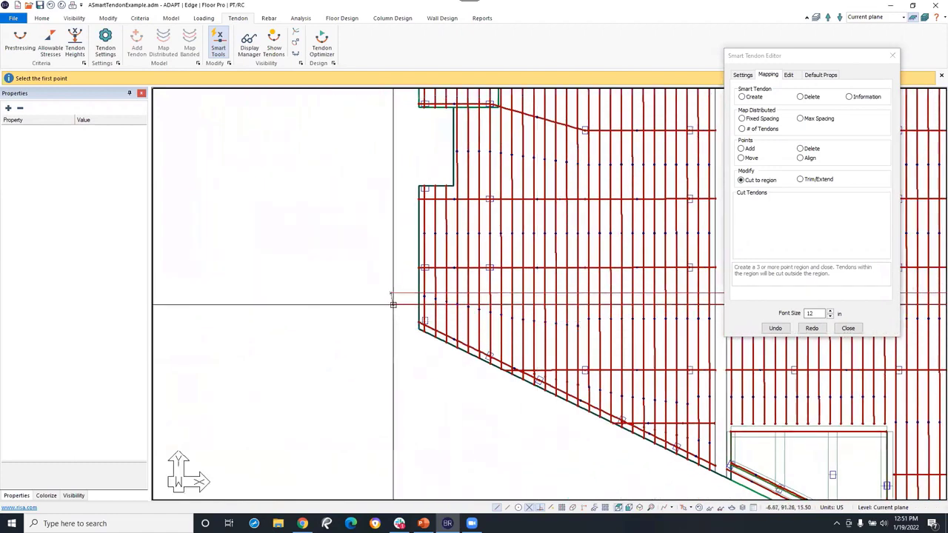
pyautogui.rightClick(345, 288)
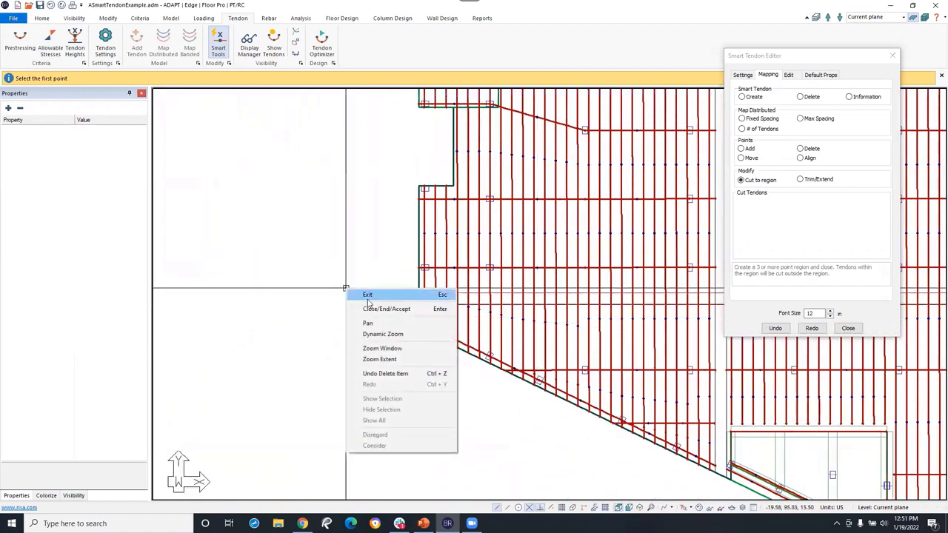
pyautogui.click(370, 309)
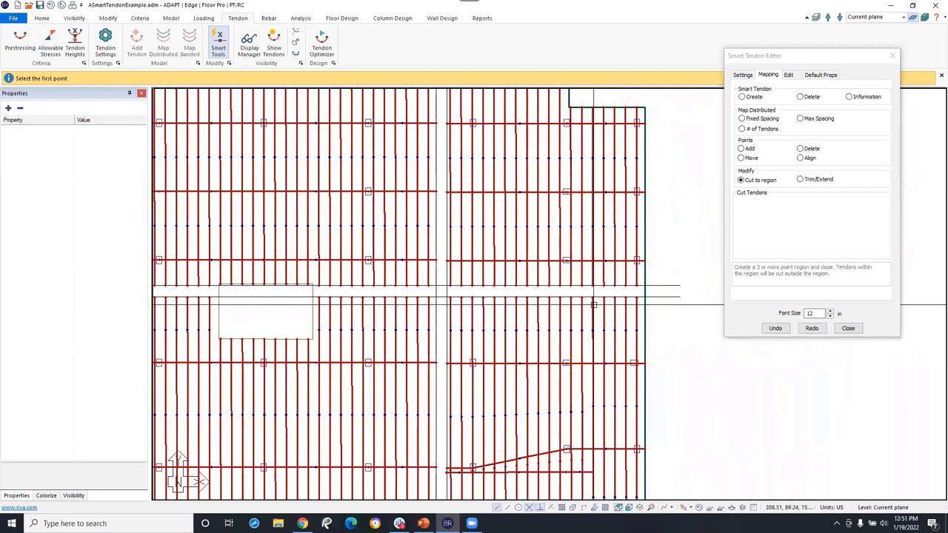
# Change the tendon end spans just below the horizontal strip, between the large opening and the slab's right edge, to the Cant Down shape
pyautogui.click(795, 81)
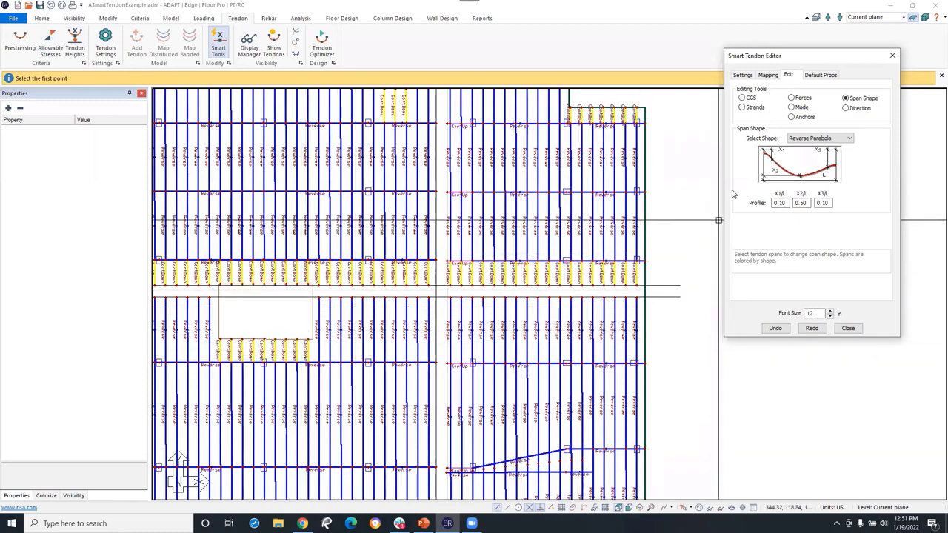
pyautogui.click(844, 140)
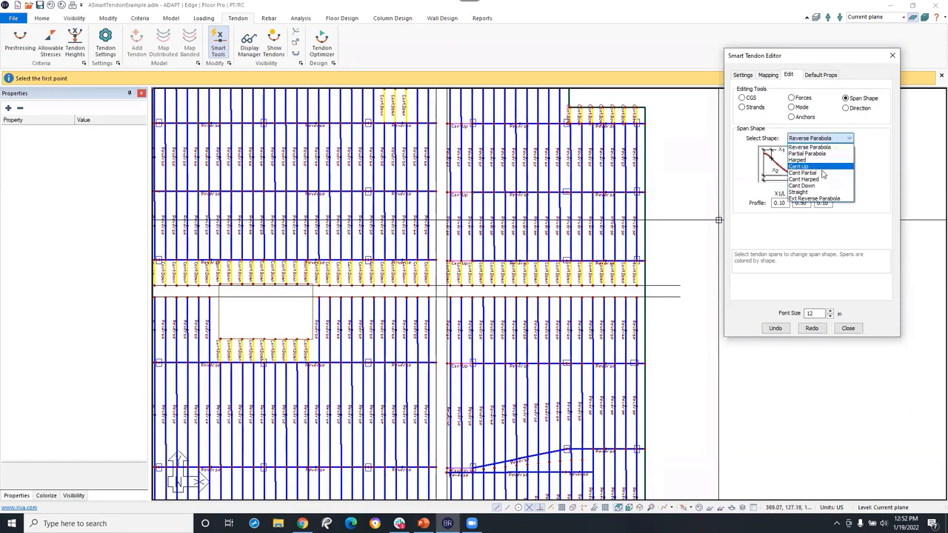
pyautogui.click(814, 186)
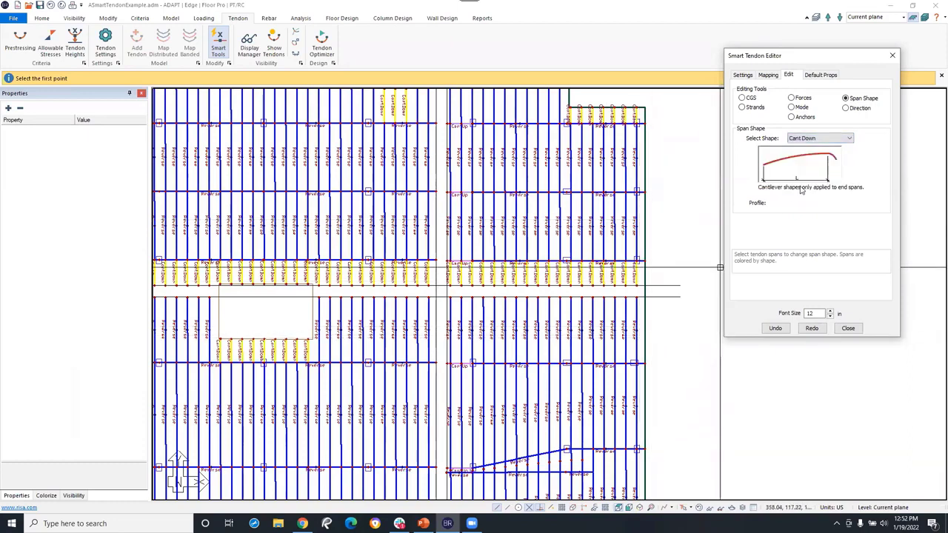
pyautogui.click(653, 323)
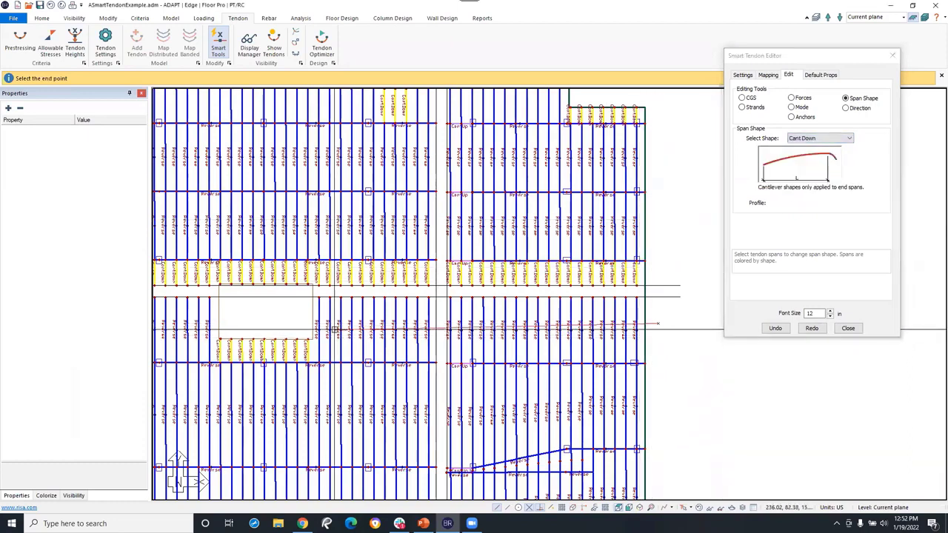
pyautogui.click(296, 324)
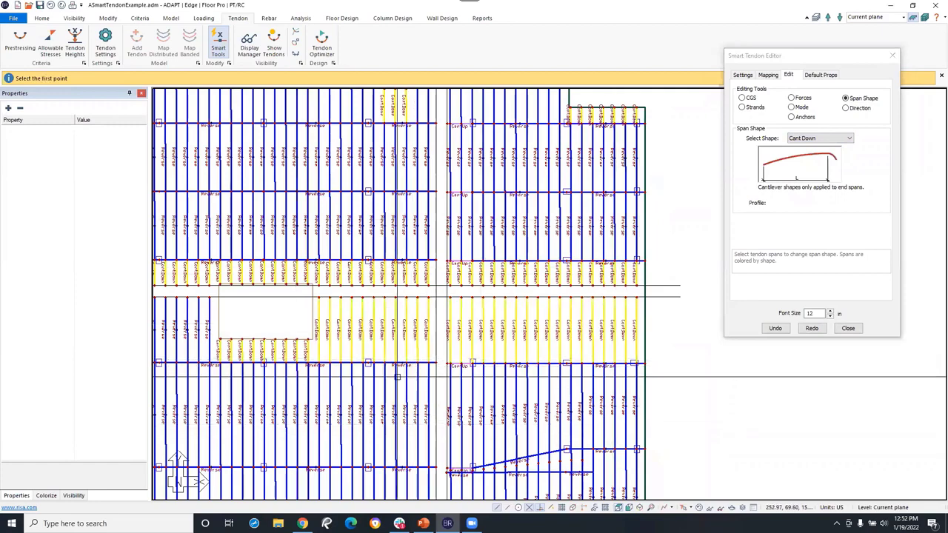
pyautogui.moveTo(399, 395); pyautogui.dragTo(469, 253, button='middle')
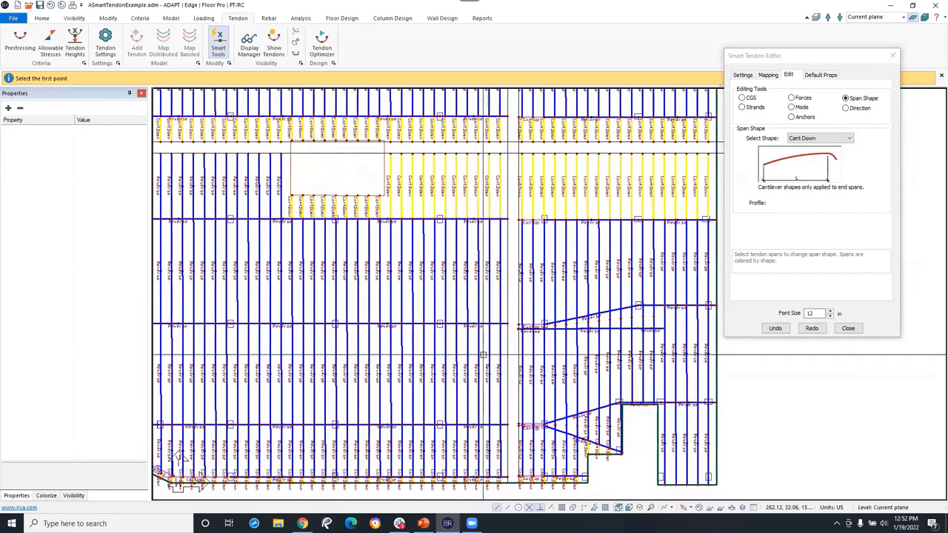
pyautogui.moveTo(388, 339); pyautogui.dragTo(459, 358, button='middle')
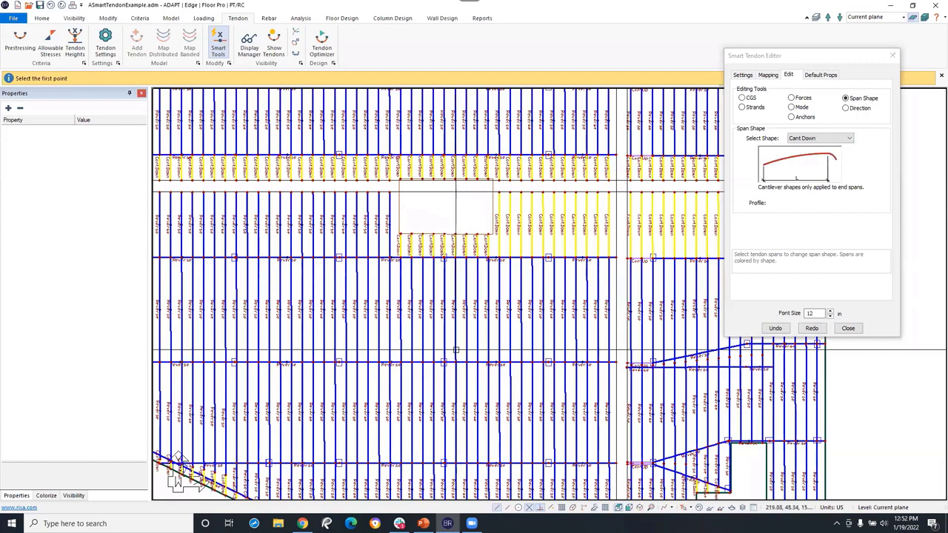
pyautogui.click(848, 329)
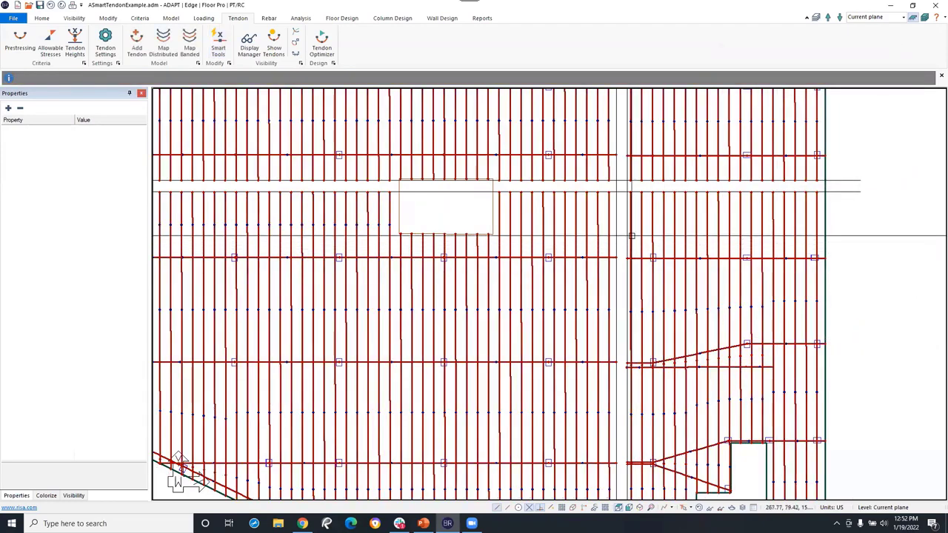
# Examine the structural component display options in the Select/Set View Items settings, without changing any of them
pyautogui.moveTo(446, 208); pyautogui.dragTo(565, 282, button='middle')
pyautogui.scroll(-5, 499, 216)
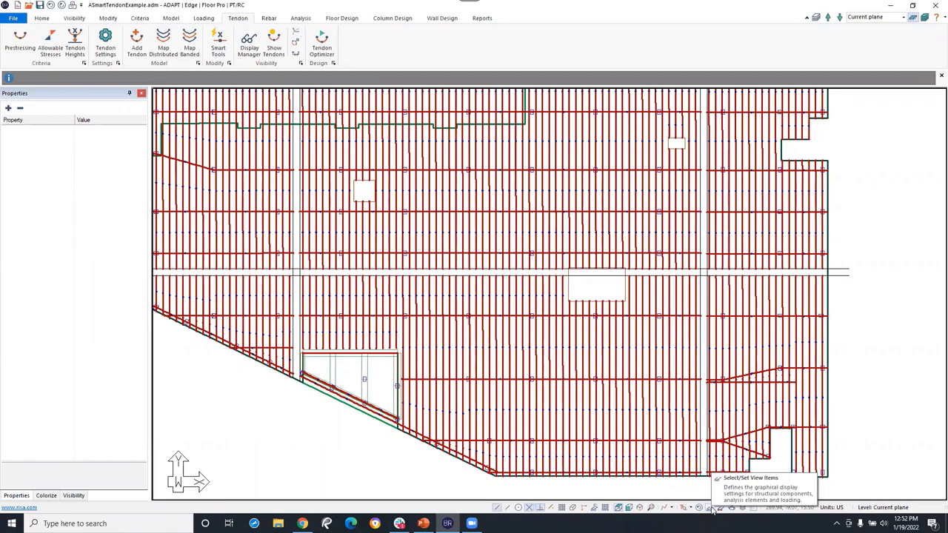
pyautogui.click(711, 509)
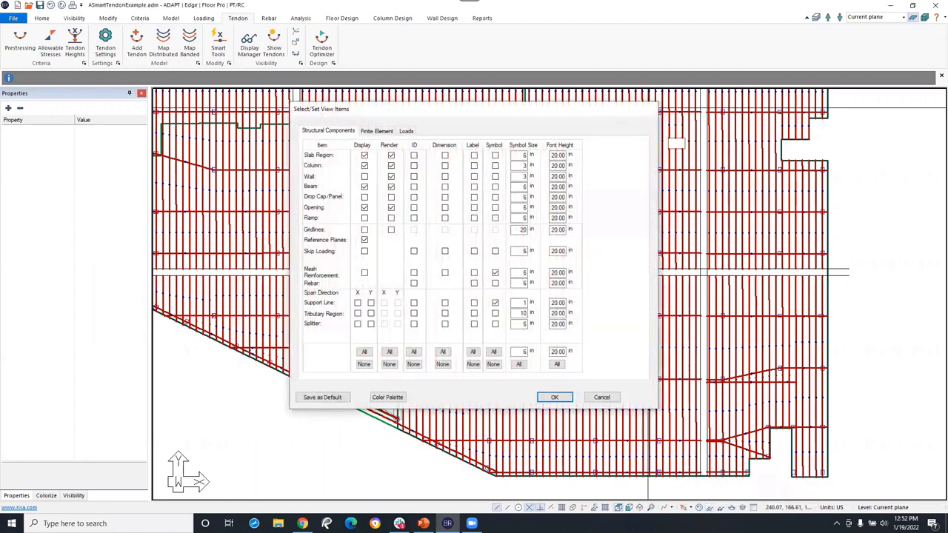
pyautogui.click(649, 111)
# Bring up the model's visibility settings and hide both the banded and the distributed tendons
pyautogui.click(74, 495)
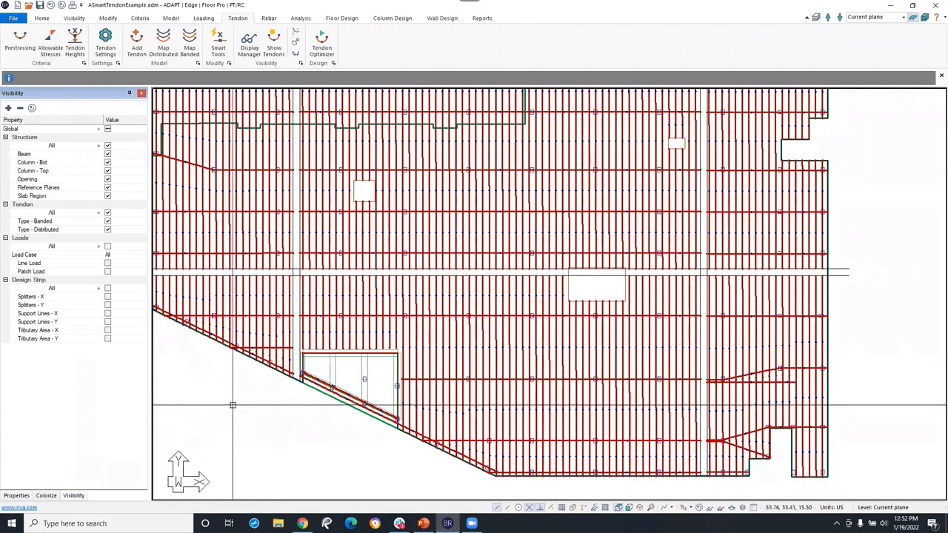
pyautogui.moveTo(201, 387)
pyautogui.mouseDown(button='middle')
pyautogui.moveTo(254, 408)
pyautogui.moveTo(345, 421)
pyautogui.moveTo(287, 377)
pyautogui.mouseUp(button='middle')
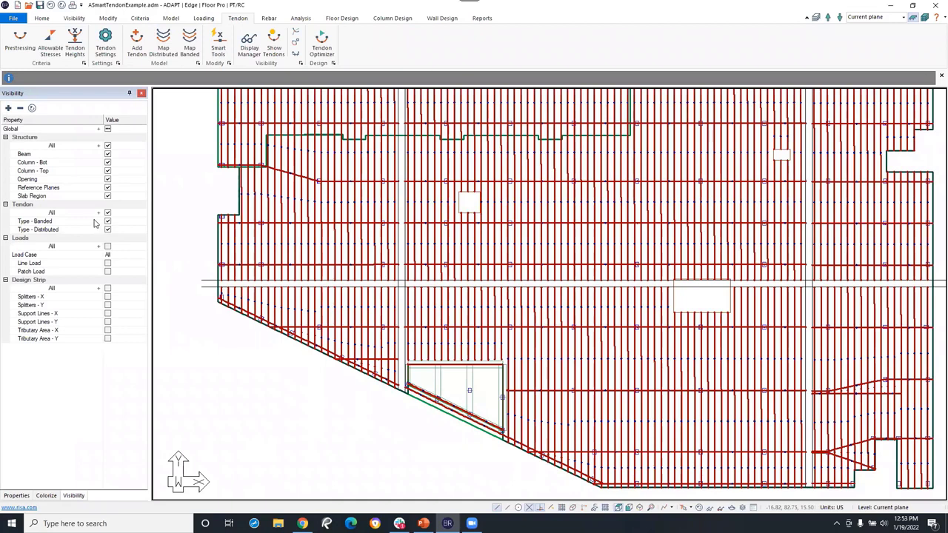
pyautogui.click(107, 222)
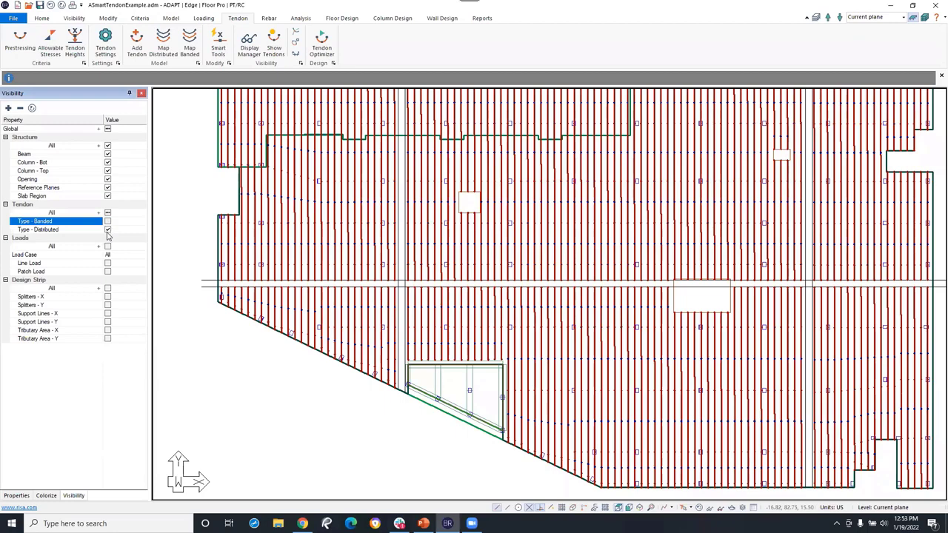
pyautogui.click(108, 230)
pyautogui.scroll(-4, 252, 357)
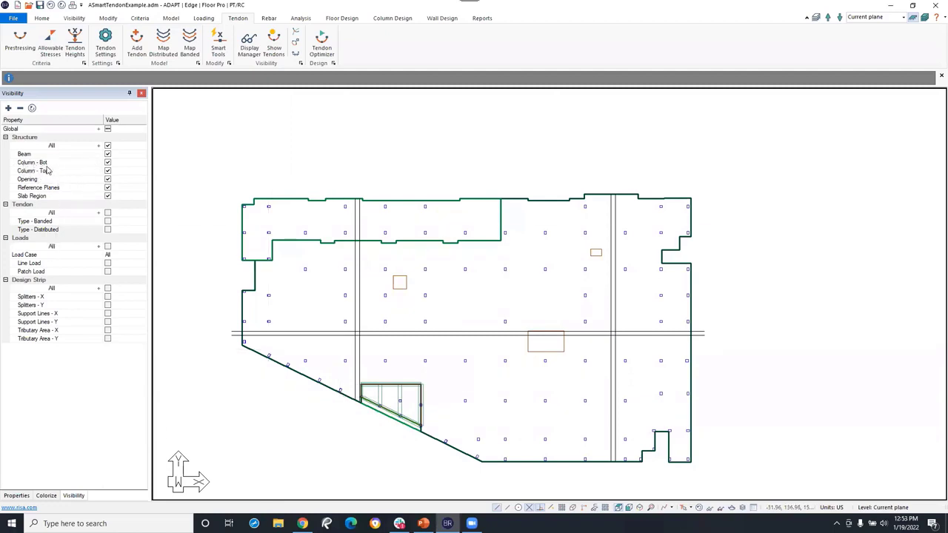
# Hide the columns above the slab in an elevation view, and show the model in an isometric view
pyautogui.click(622, 509)
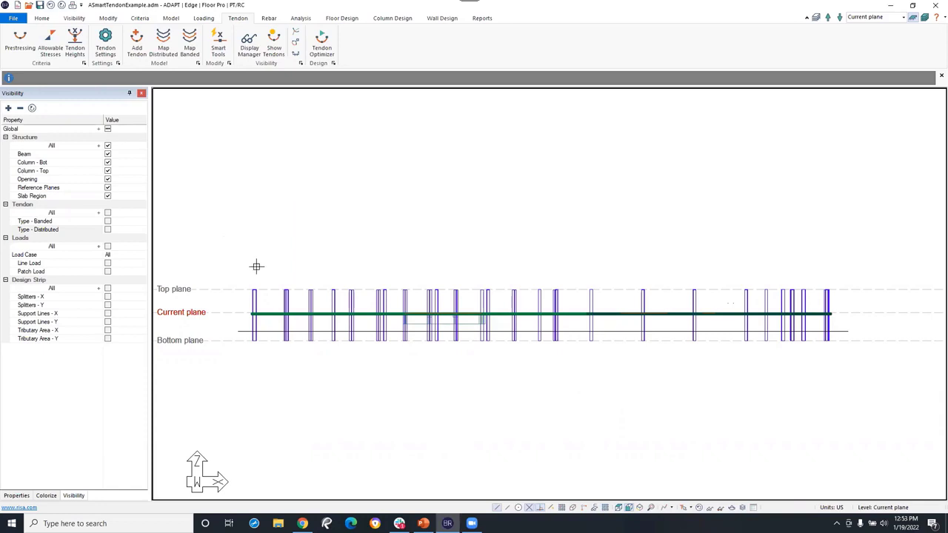
pyautogui.moveTo(236, 257); pyautogui.dragTo(891, 310)
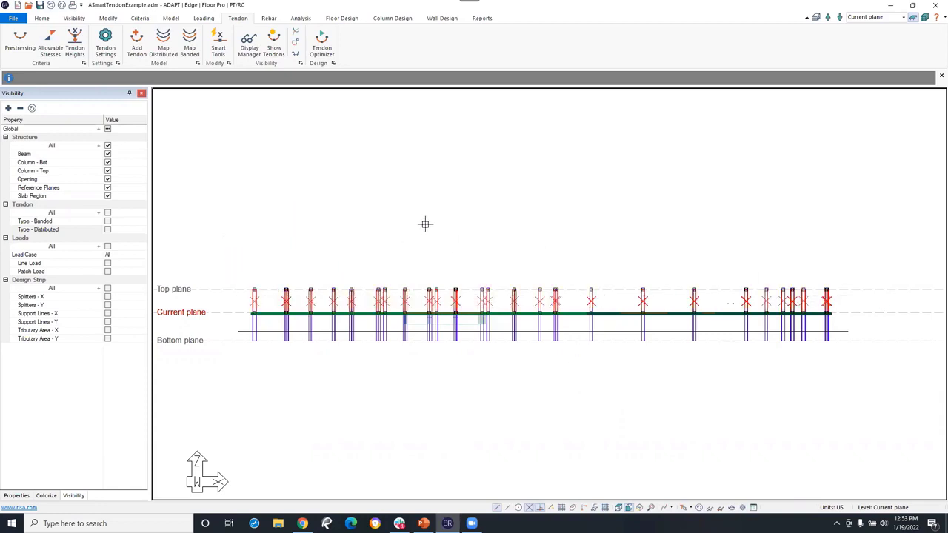
pyautogui.press('Escape')
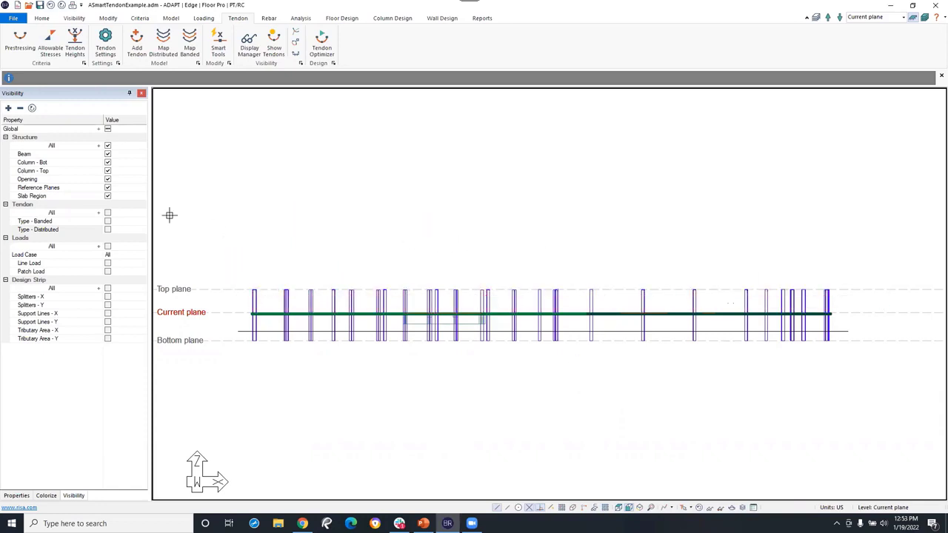
pyautogui.click(108, 172)
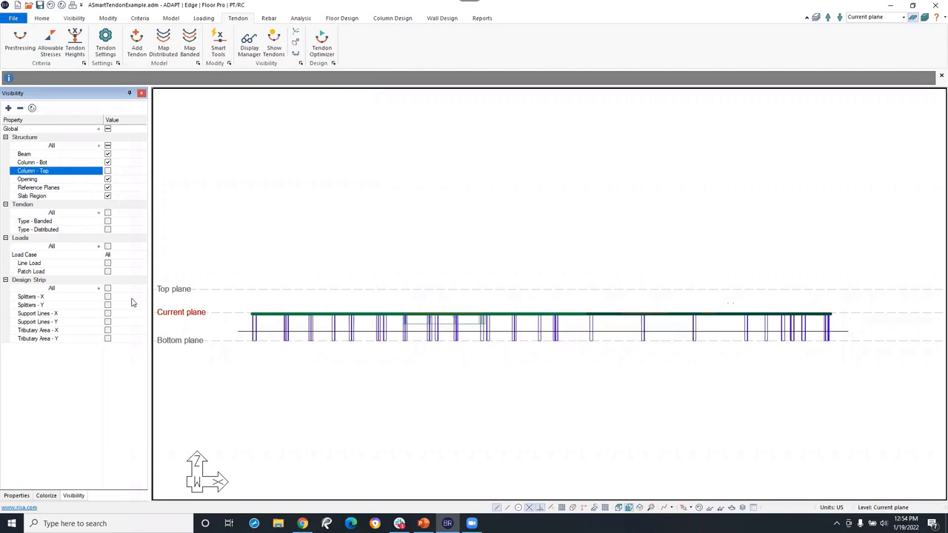
pyautogui.click(641, 508)
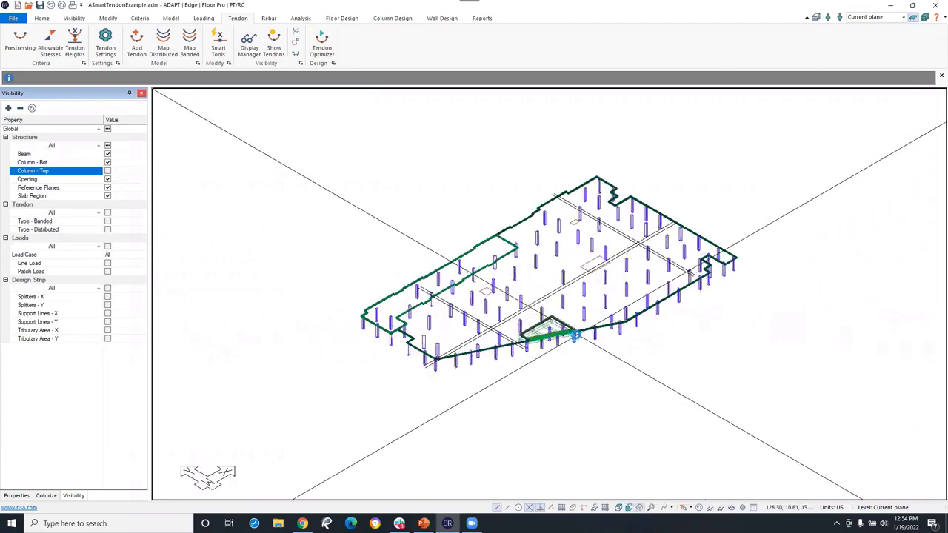
# Display the loads on the model and view the DEAD LOAD and WIND_P0 load cases one at a time
pyautogui.click(108, 247)
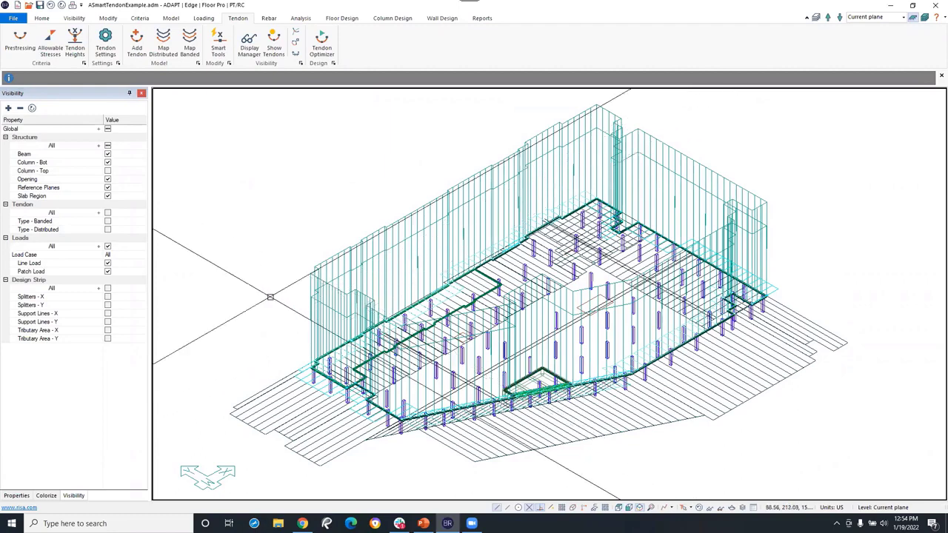
pyautogui.click(143, 256)
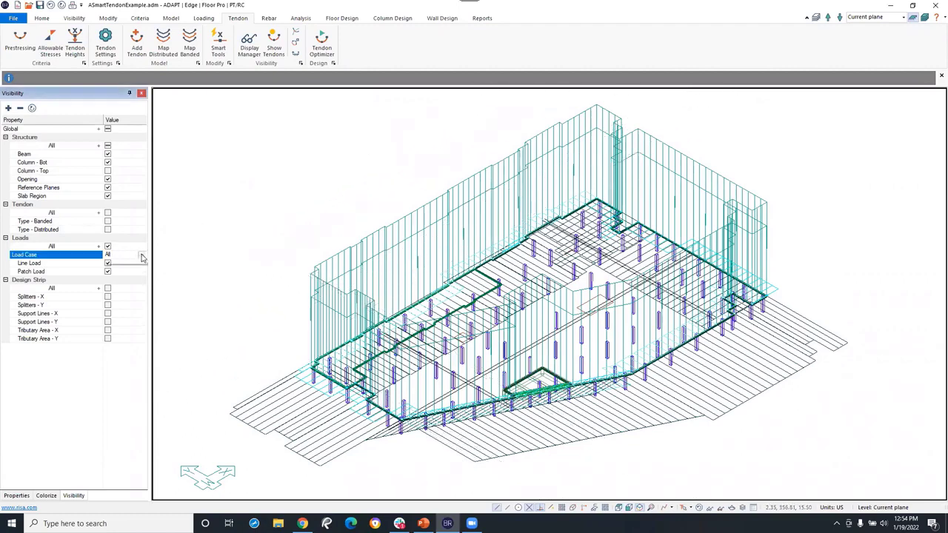
pyautogui.click(143, 255)
pyautogui.click(138, 272)
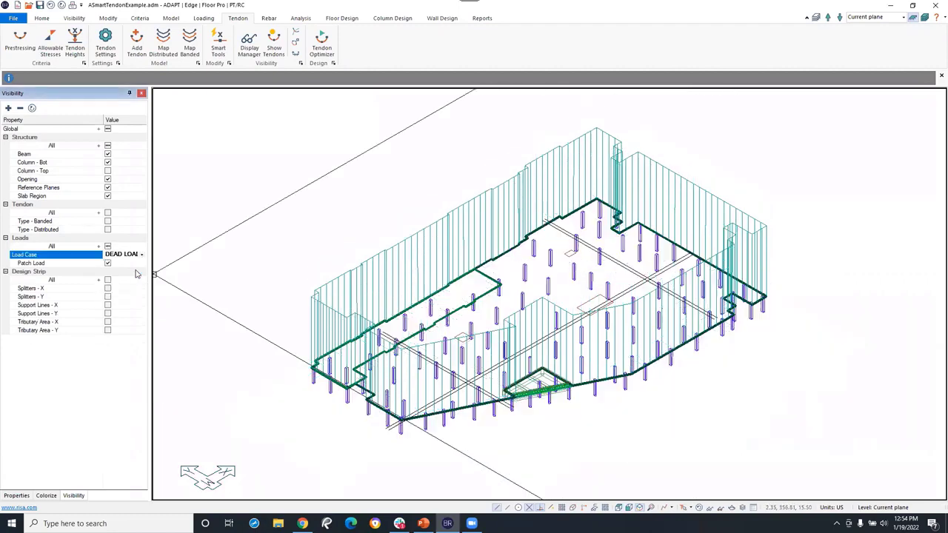
pyautogui.click(142, 255)
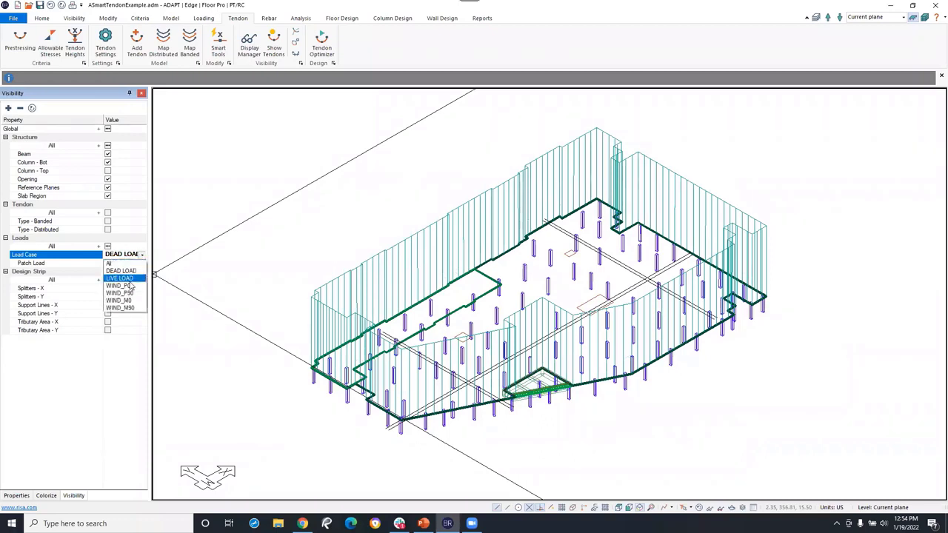
pyautogui.click(141, 290)
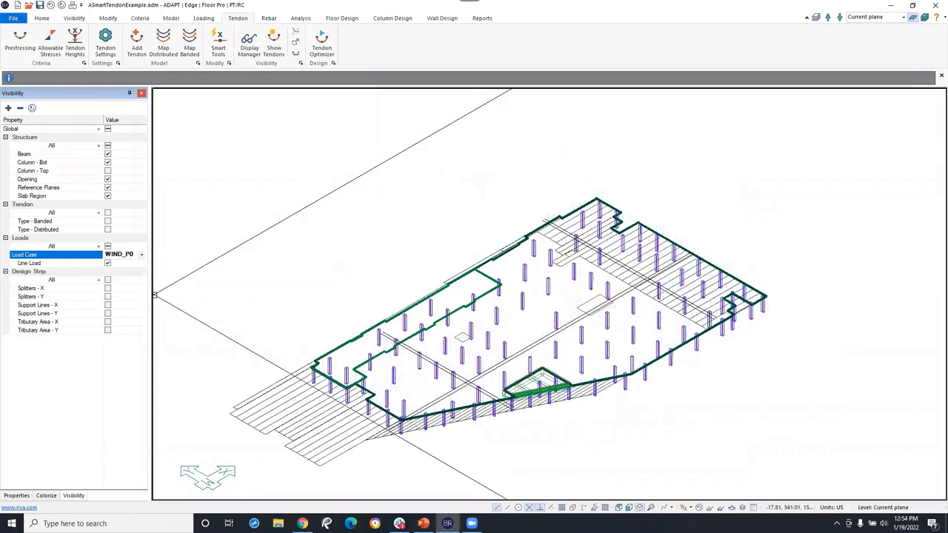
# Reset the displayed load case to All and hide all loads again
pyautogui.click(142, 255)
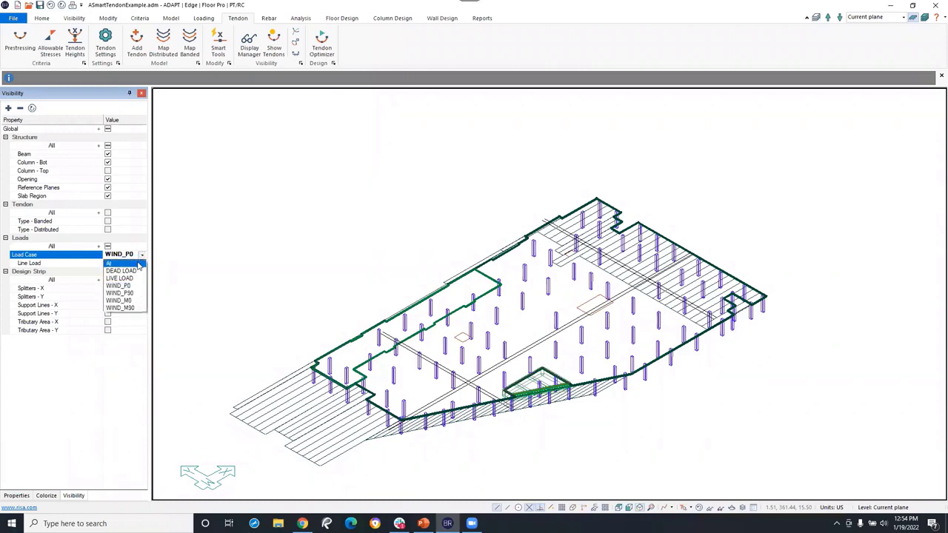
pyautogui.click(118, 263)
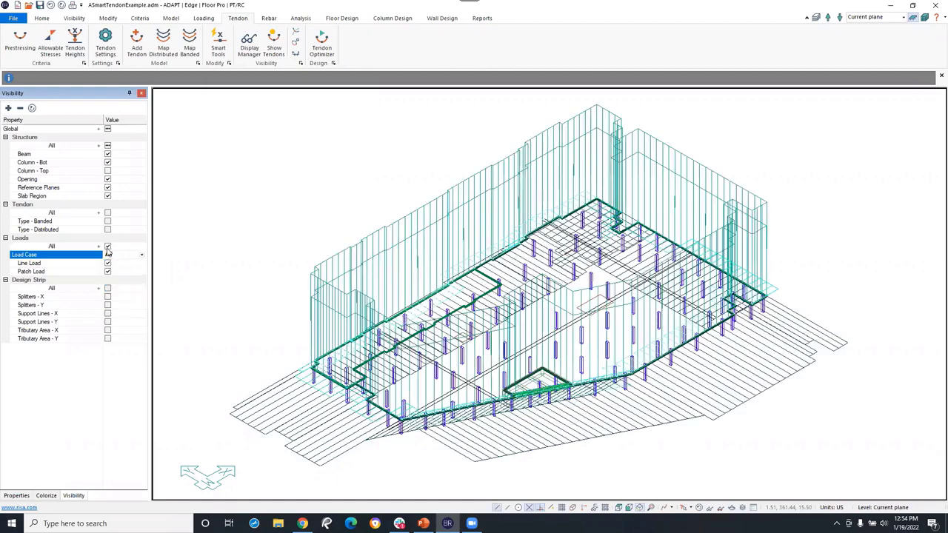
pyautogui.click(107, 247)
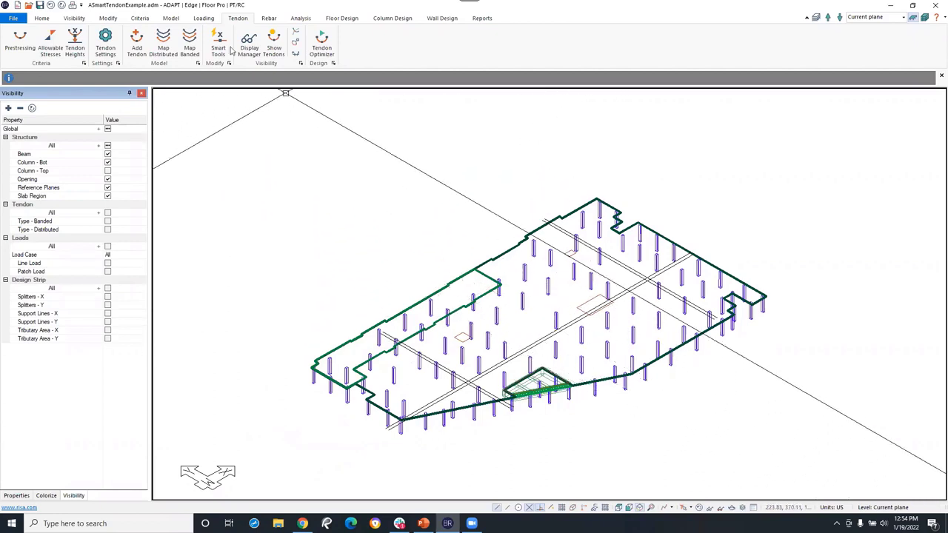
# Generate SLS and ULS load combinations with the LC Generator, using reversible wind and seismic loads and all four ASCE wind cases
pyautogui.click(209, 20)
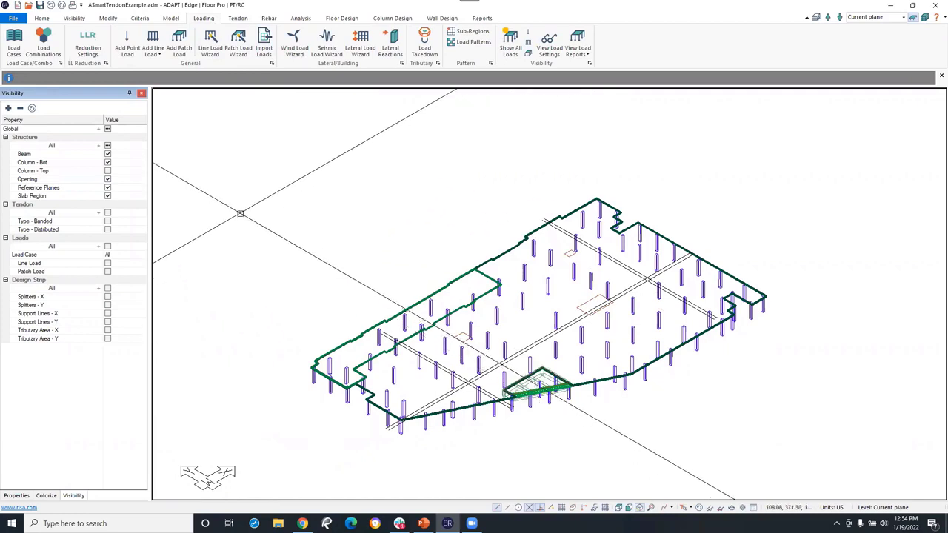
pyautogui.click(43, 44)
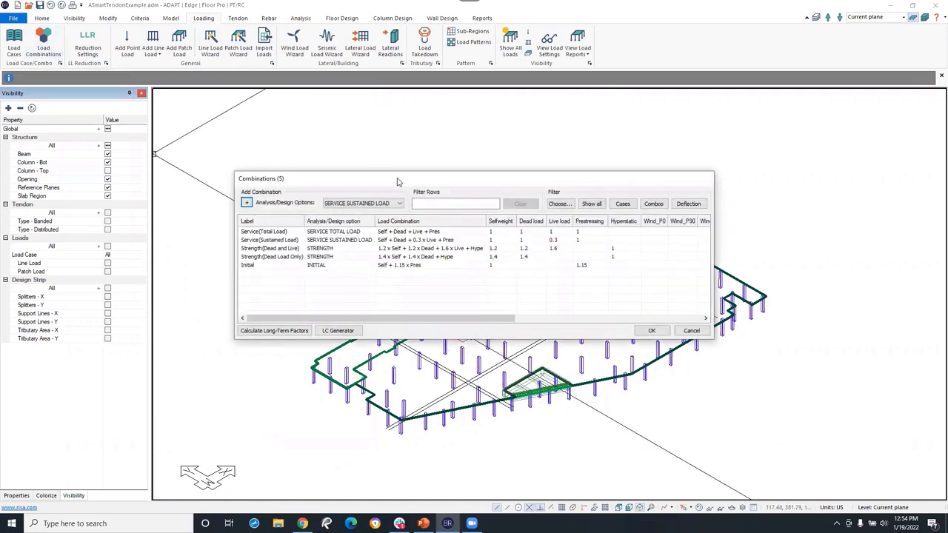
pyautogui.moveTo(397, 182); pyautogui.dragTo(412, 147)
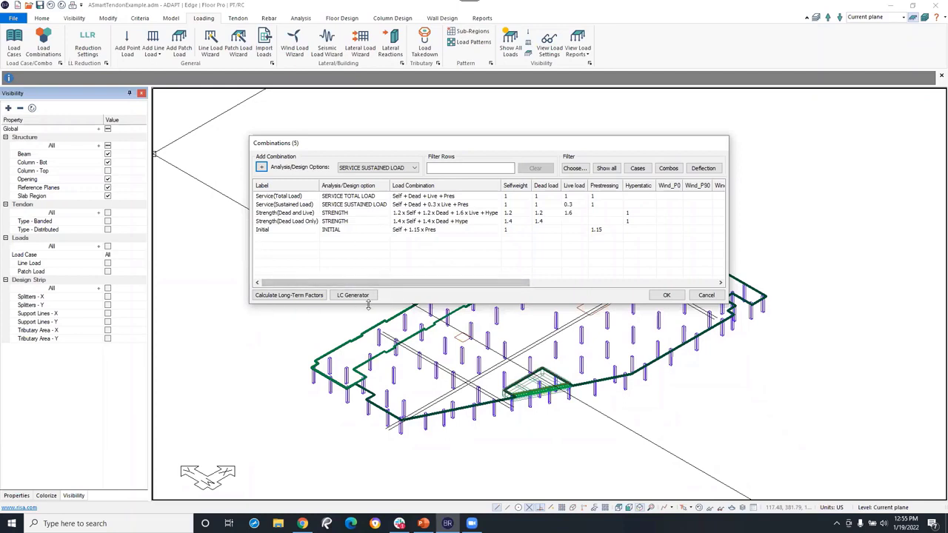
pyautogui.click(312, 296)
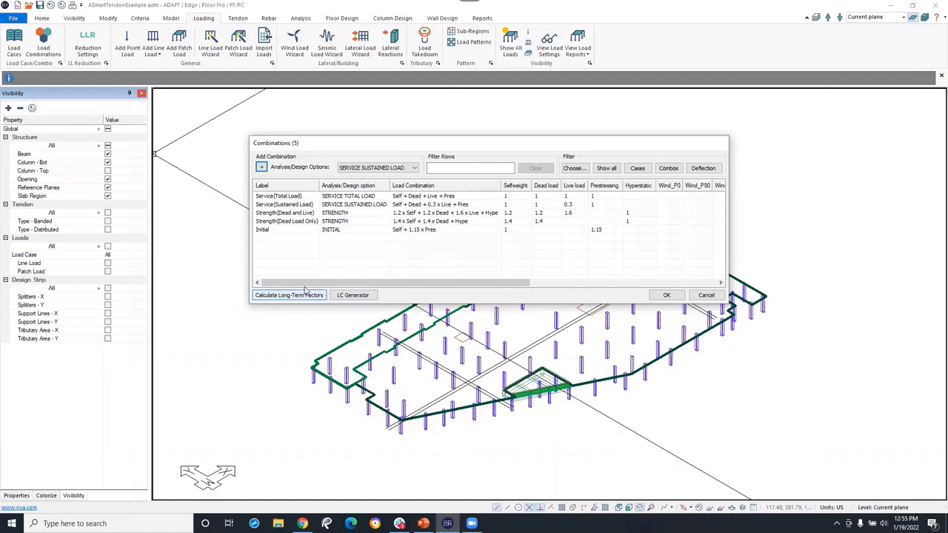
pyautogui.click(354, 295)
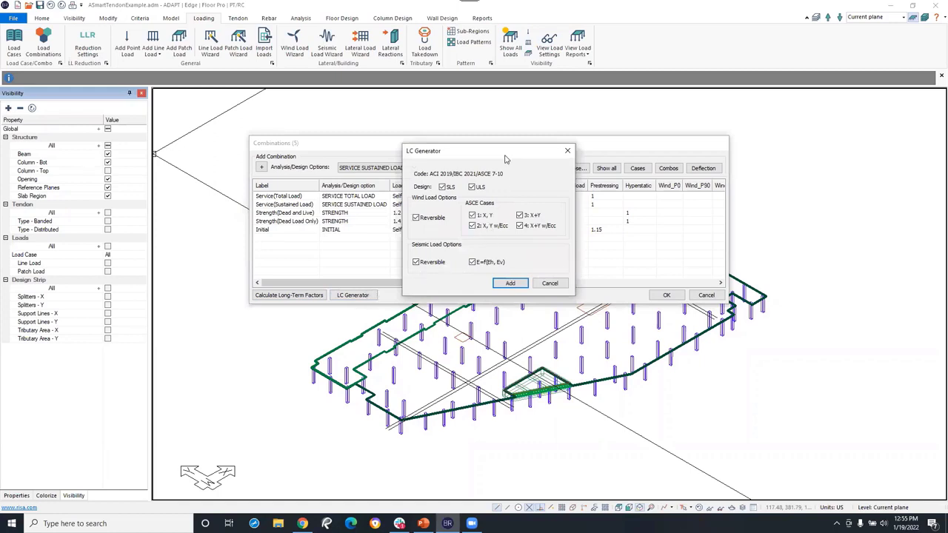
pyautogui.moveTo(505, 159); pyautogui.dragTo(504, 177)
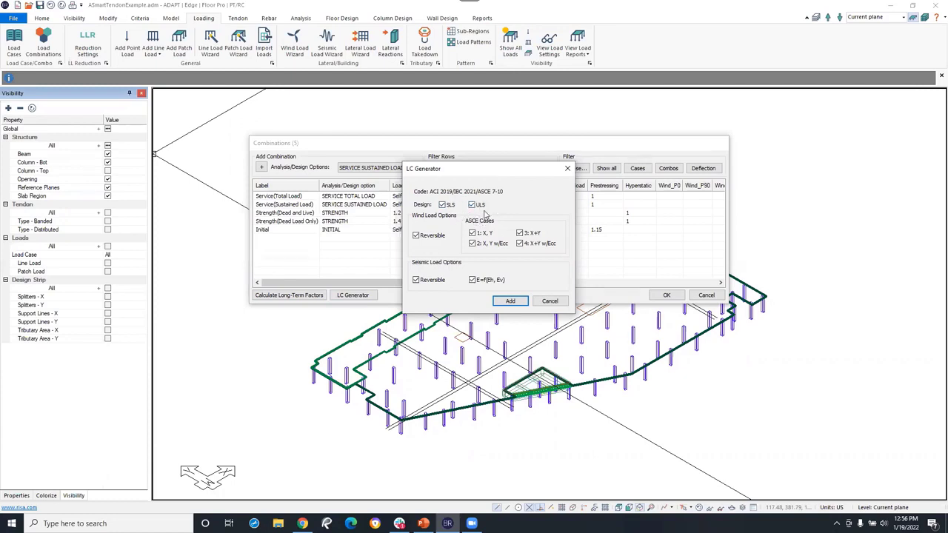
pyautogui.click(416, 236)
pyautogui.click(510, 302)
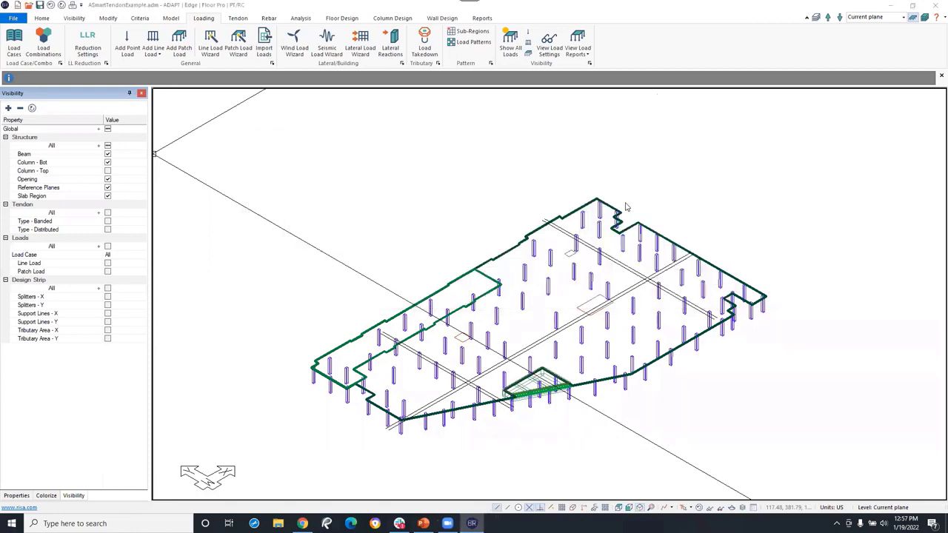
# Switch back to the ADAPT model window and examine the labels, design options and load factors of the generated wind and seismic combinations
pyautogui.hotkey('alt', 'Tab')
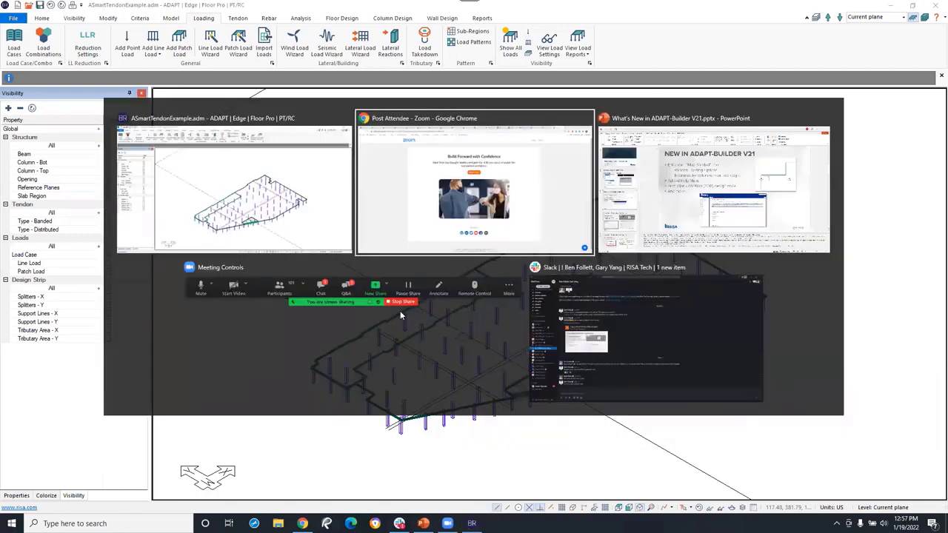
pyautogui.click(297, 210)
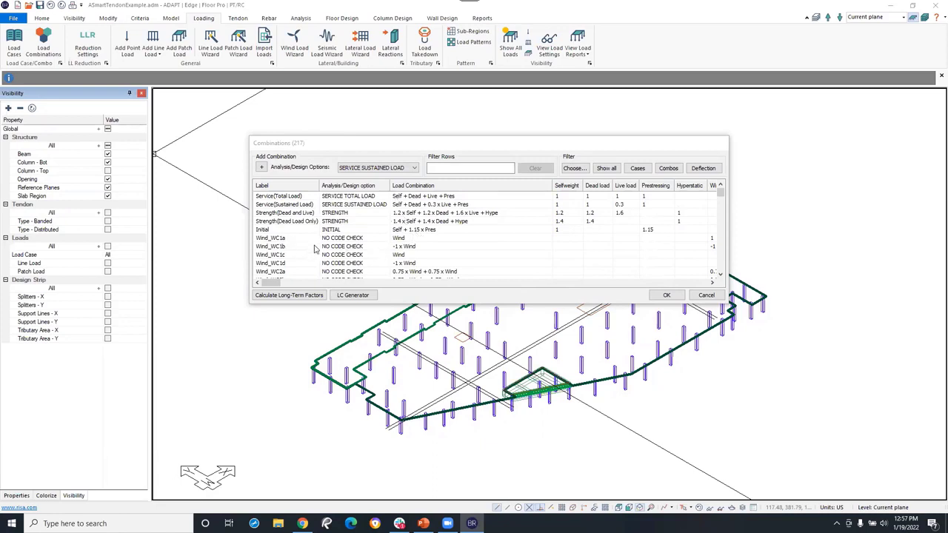
pyautogui.scroll(-1, 314, 249)
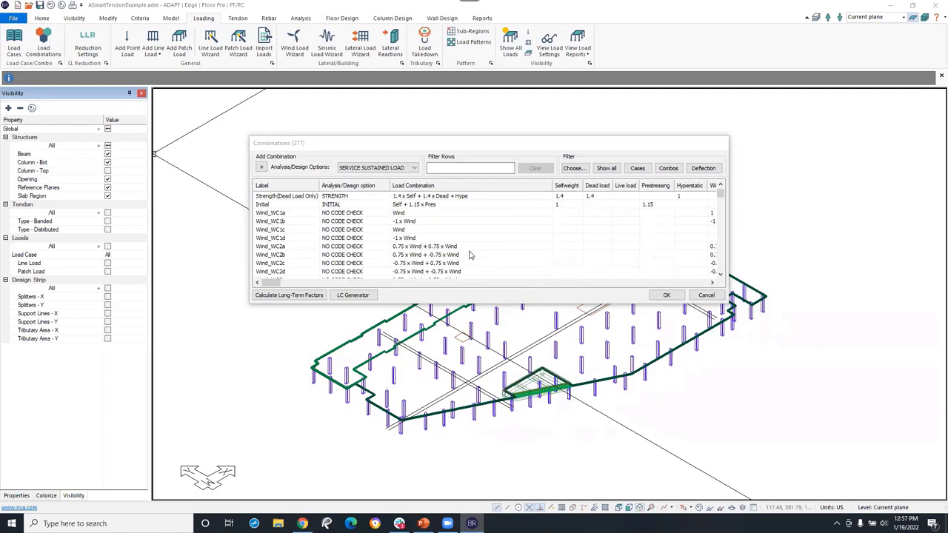
pyautogui.scroll(-4, 454, 245)
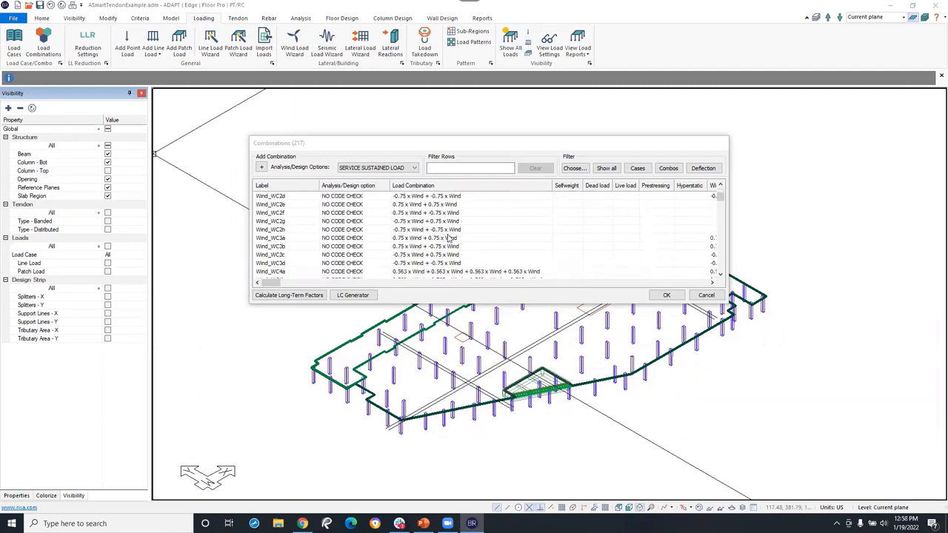
pyautogui.scroll(-3, 454, 240)
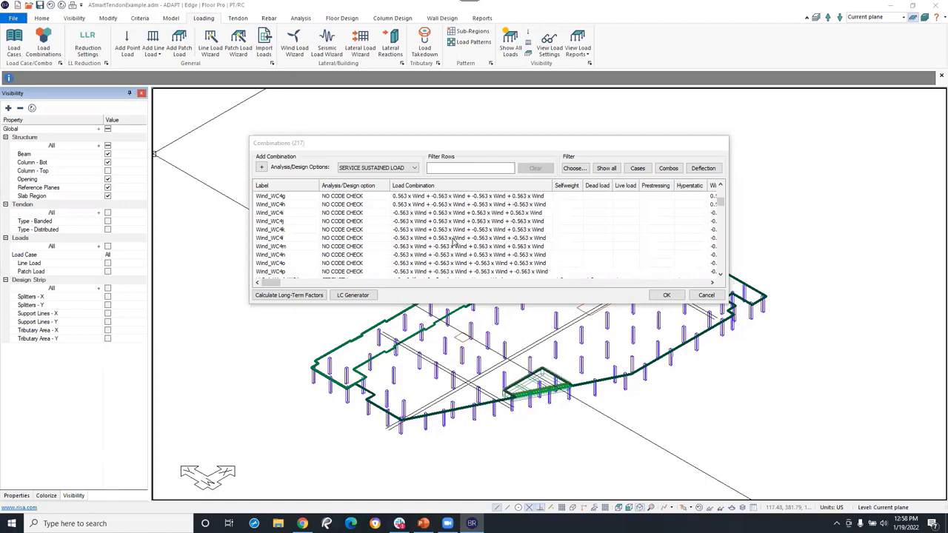
pyautogui.scroll(-5, 455, 245)
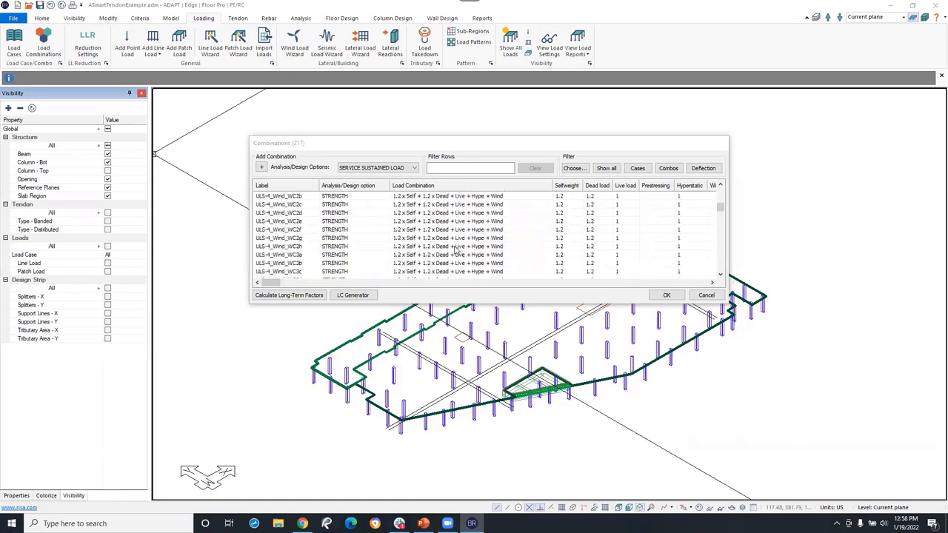
pyautogui.scroll(-5, 455, 249)
pyautogui.scroll(-1, 459, 255)
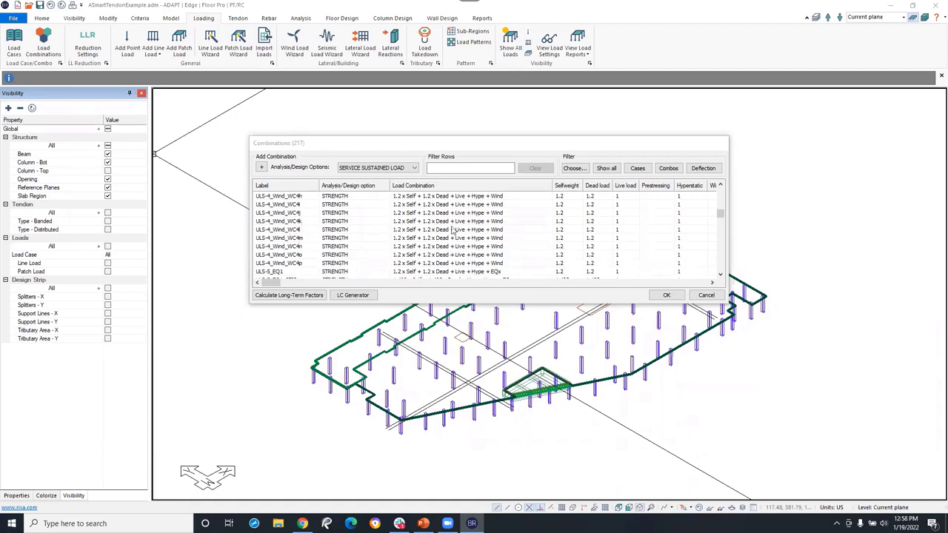
pyautogui.scroll(-1, 348, 241)
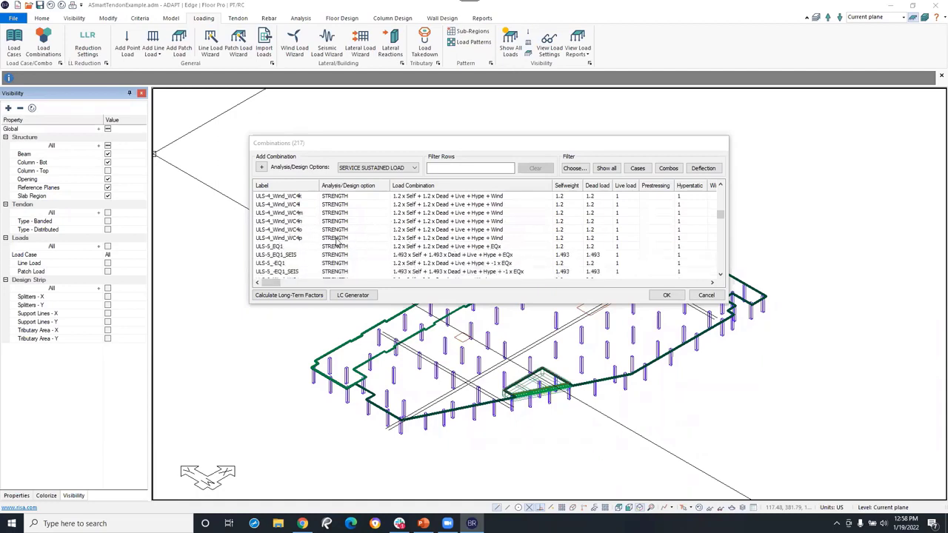
pyautogui.scroll(-1, 359, 244)
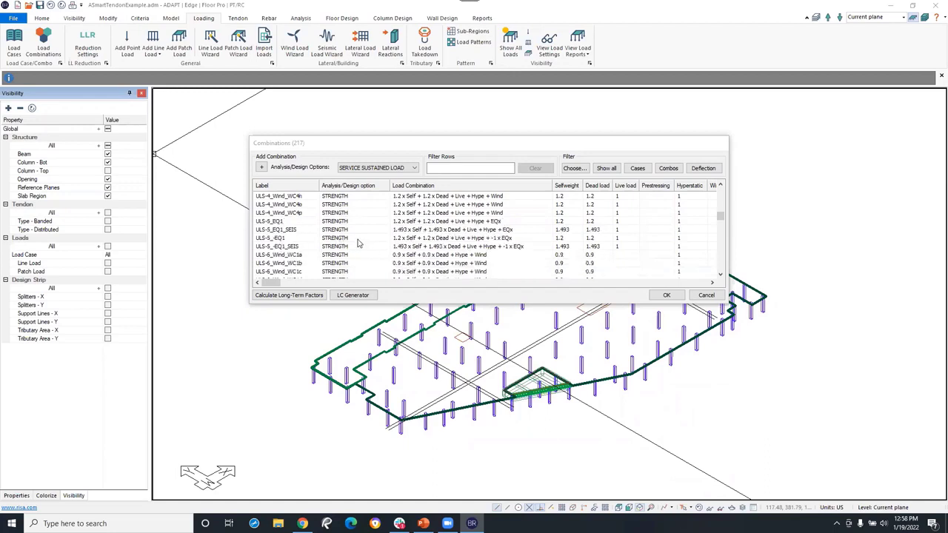
# Examine the remaining ULS and SLS wind and seismic combinations and their load factors through SLS-8, and close the combinations list without changes
pyautogui.scroll(-5, 357, 244)
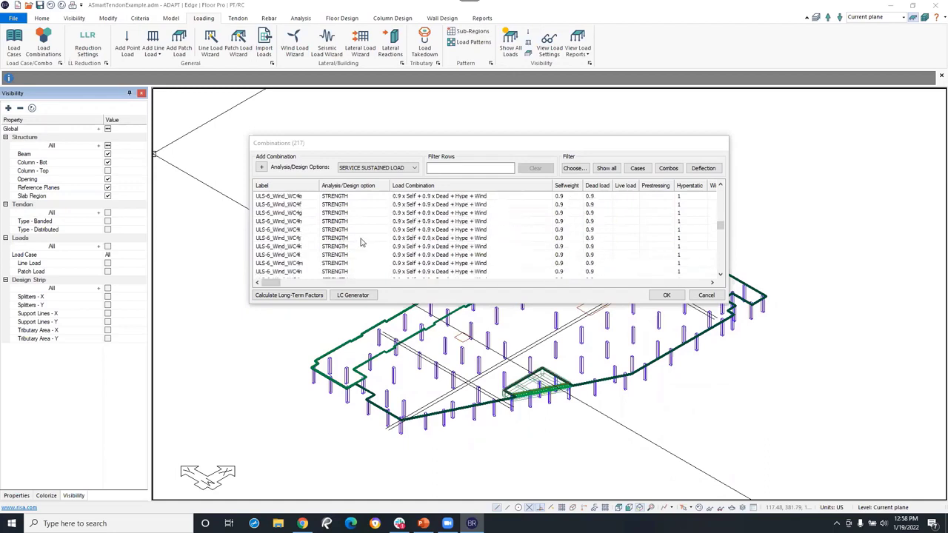
pyautogui.scroll(-5, 361, 241)
pyautogui.scroll(-10, 363, 242)
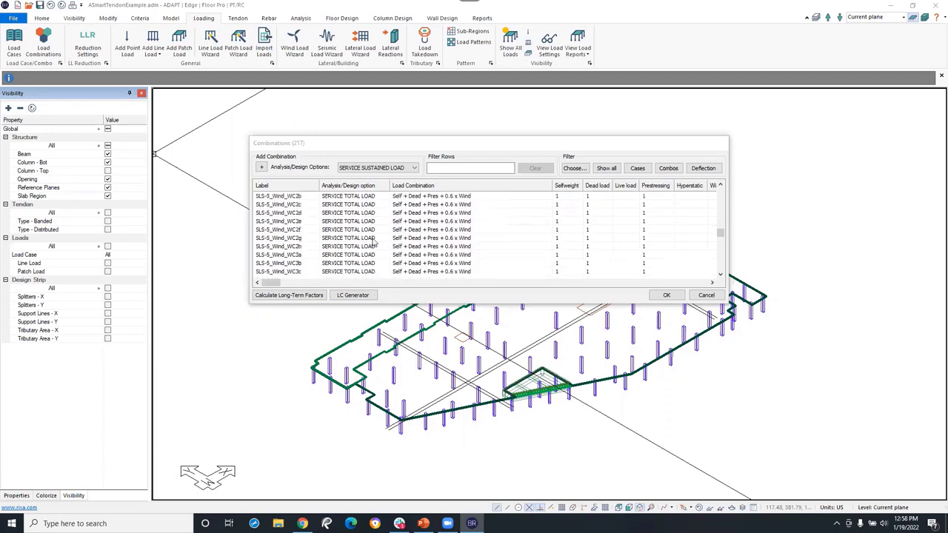
pyautogui.scroll(-3, 373, 243)
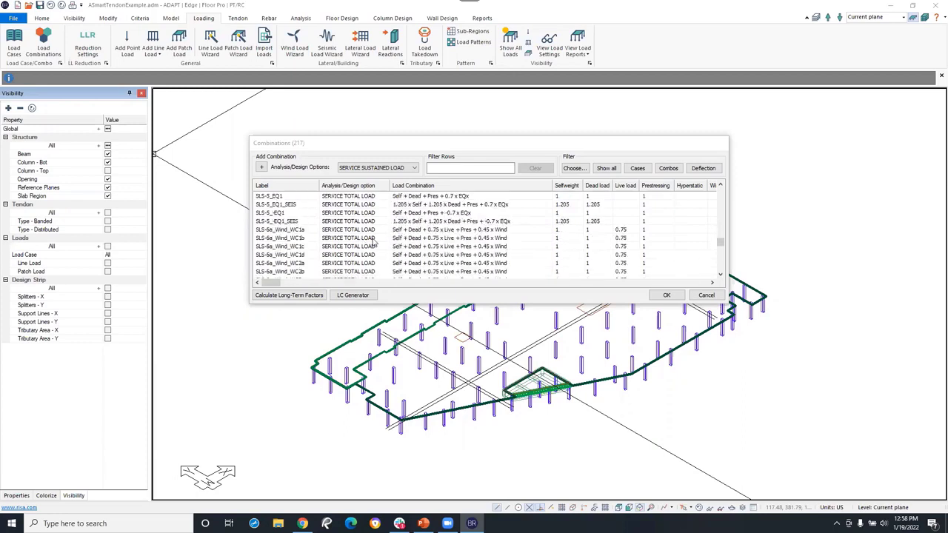
pyautogui.scroll(1, 374, 242)
pyautogui.scroll(-1, 379, 244)
pyautogui.scroll(-10, 383, 247)
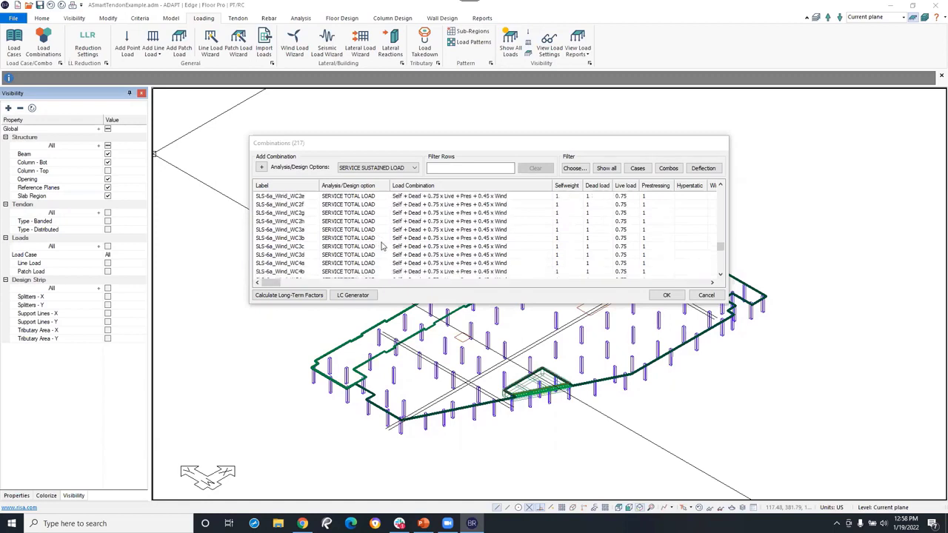
pyautogui.scroll(-1, 383, 247)
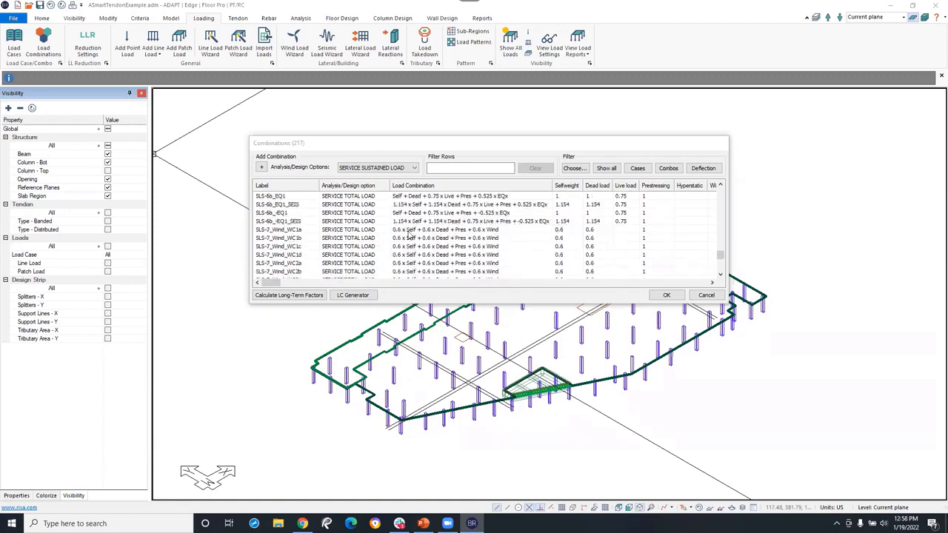
pyautogui.scroll(-1, 450, 238)
pyautogui.scroll(-8, 451, 238)
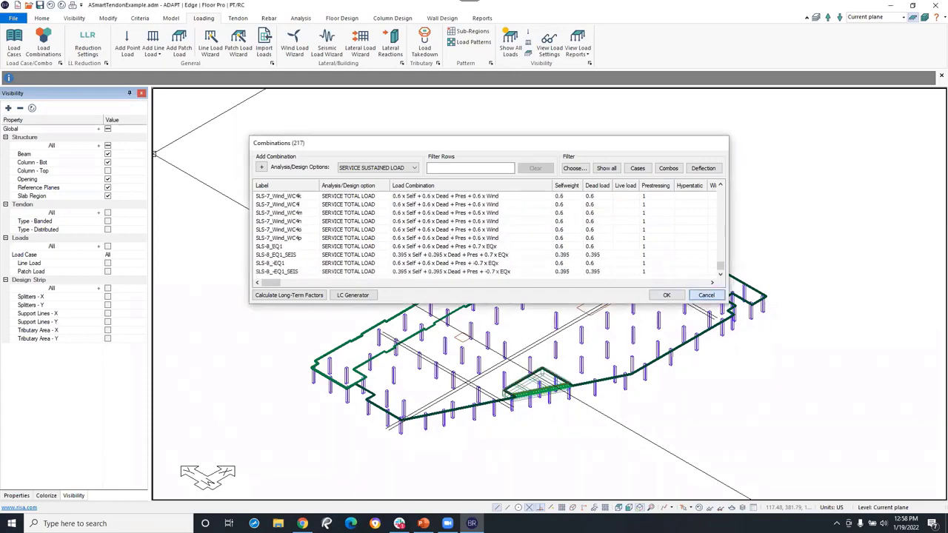
pyautogui.click(706, 294)
# Open the options for executing the analysis, look through the load combinations selected for it, and cancel without running it
pyautogui.click(301, 18)
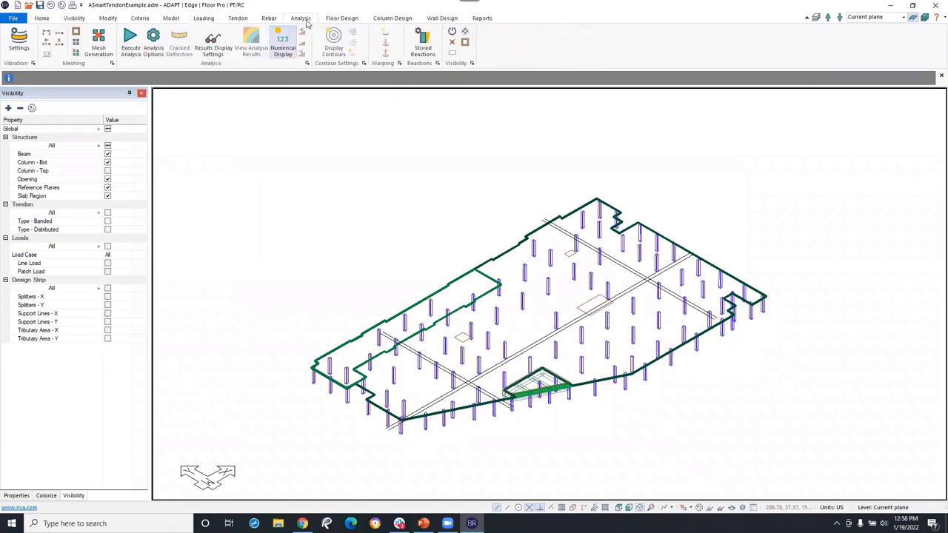
pyautogui.click(131, 42)
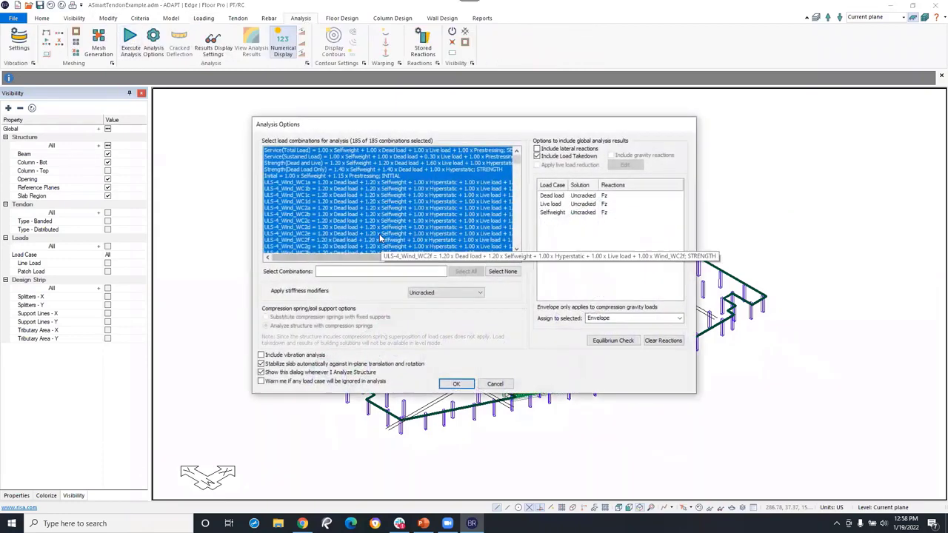
pyautogui.scroll(-7, 513, 156)
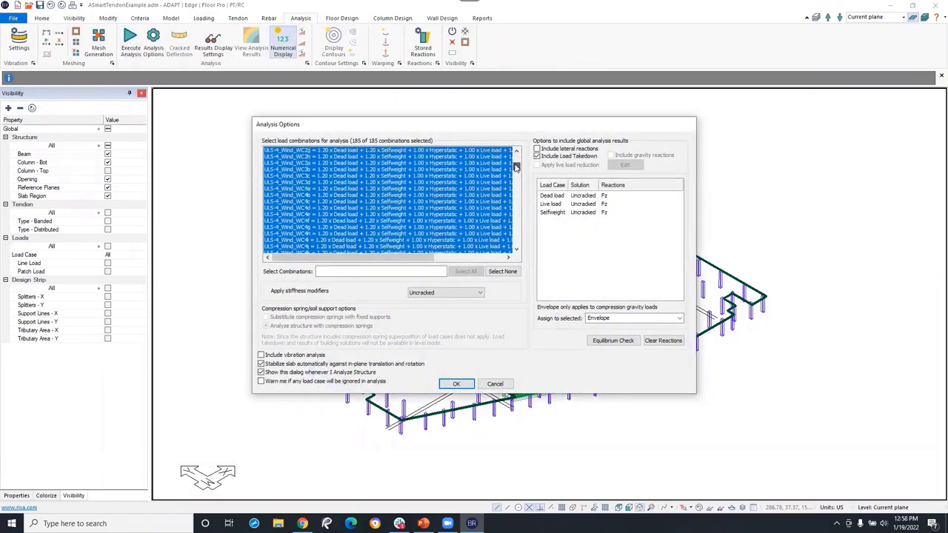
pyautogui.moveTo(516, 169)
pyautogui.mouseDown()
pyautogui.moveTo(513, 244)
pyautogui.moveTo(516, 156)
pyautogui.mouseUp()
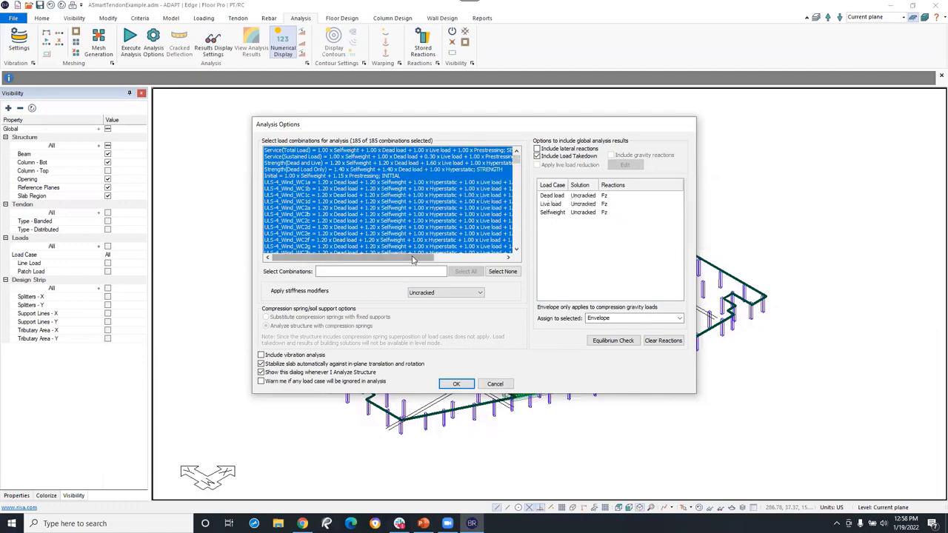
pyautogui.click(494, 383)
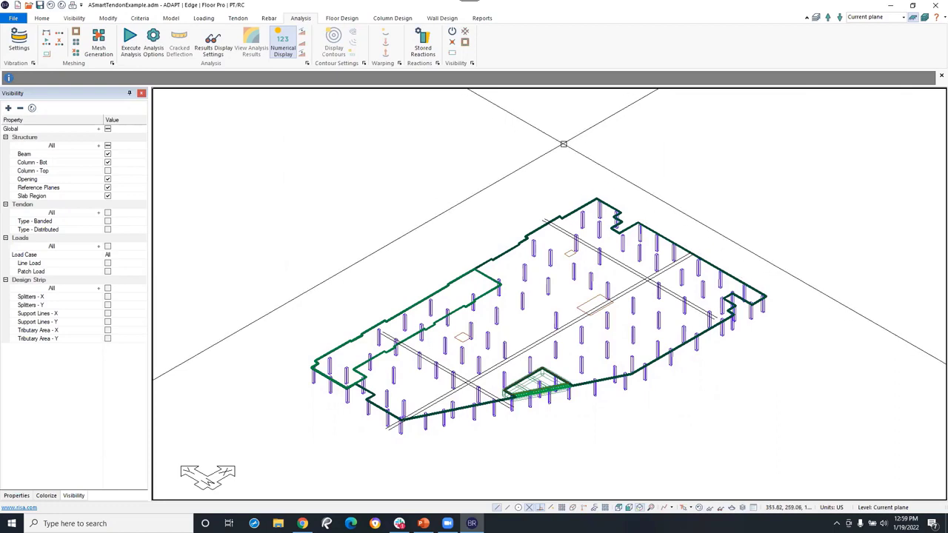
pyautogui.hotkey('alt', 'Tab')
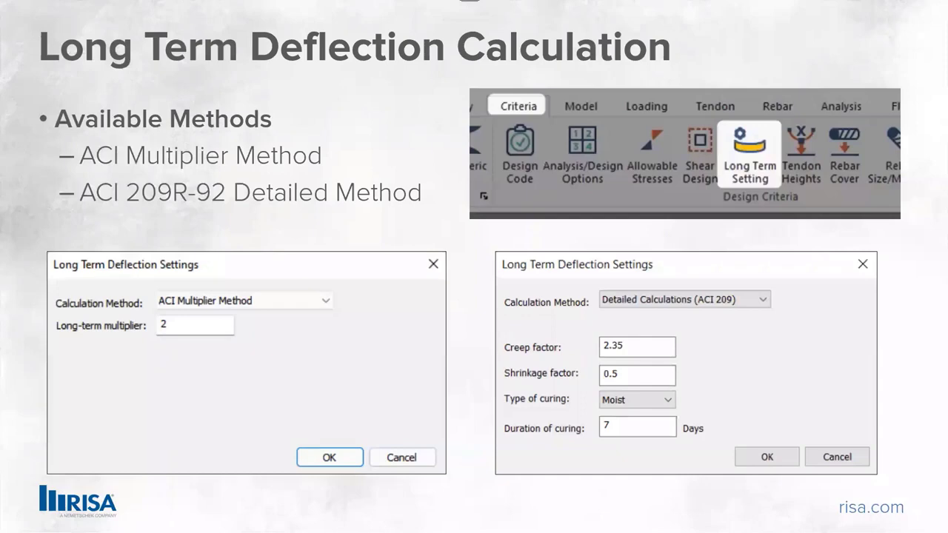
pyautogui.press('Right')
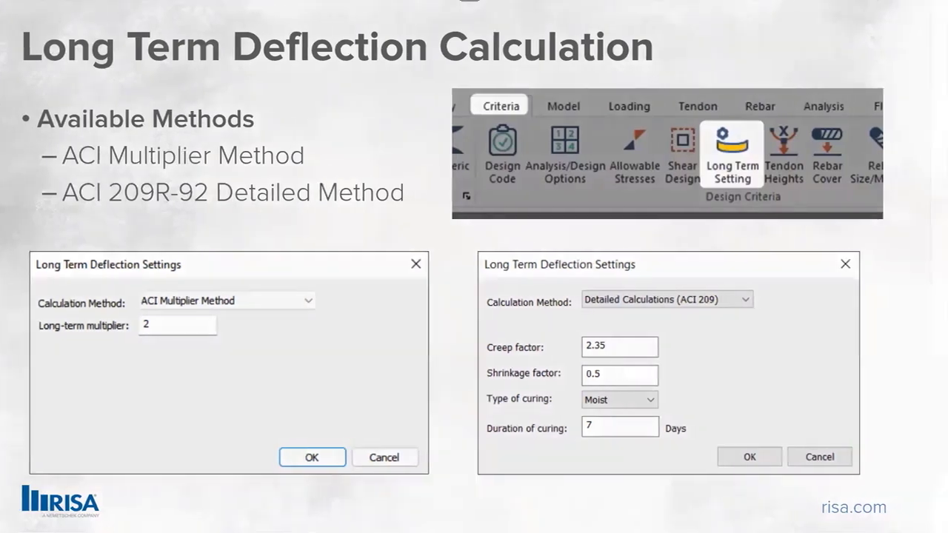